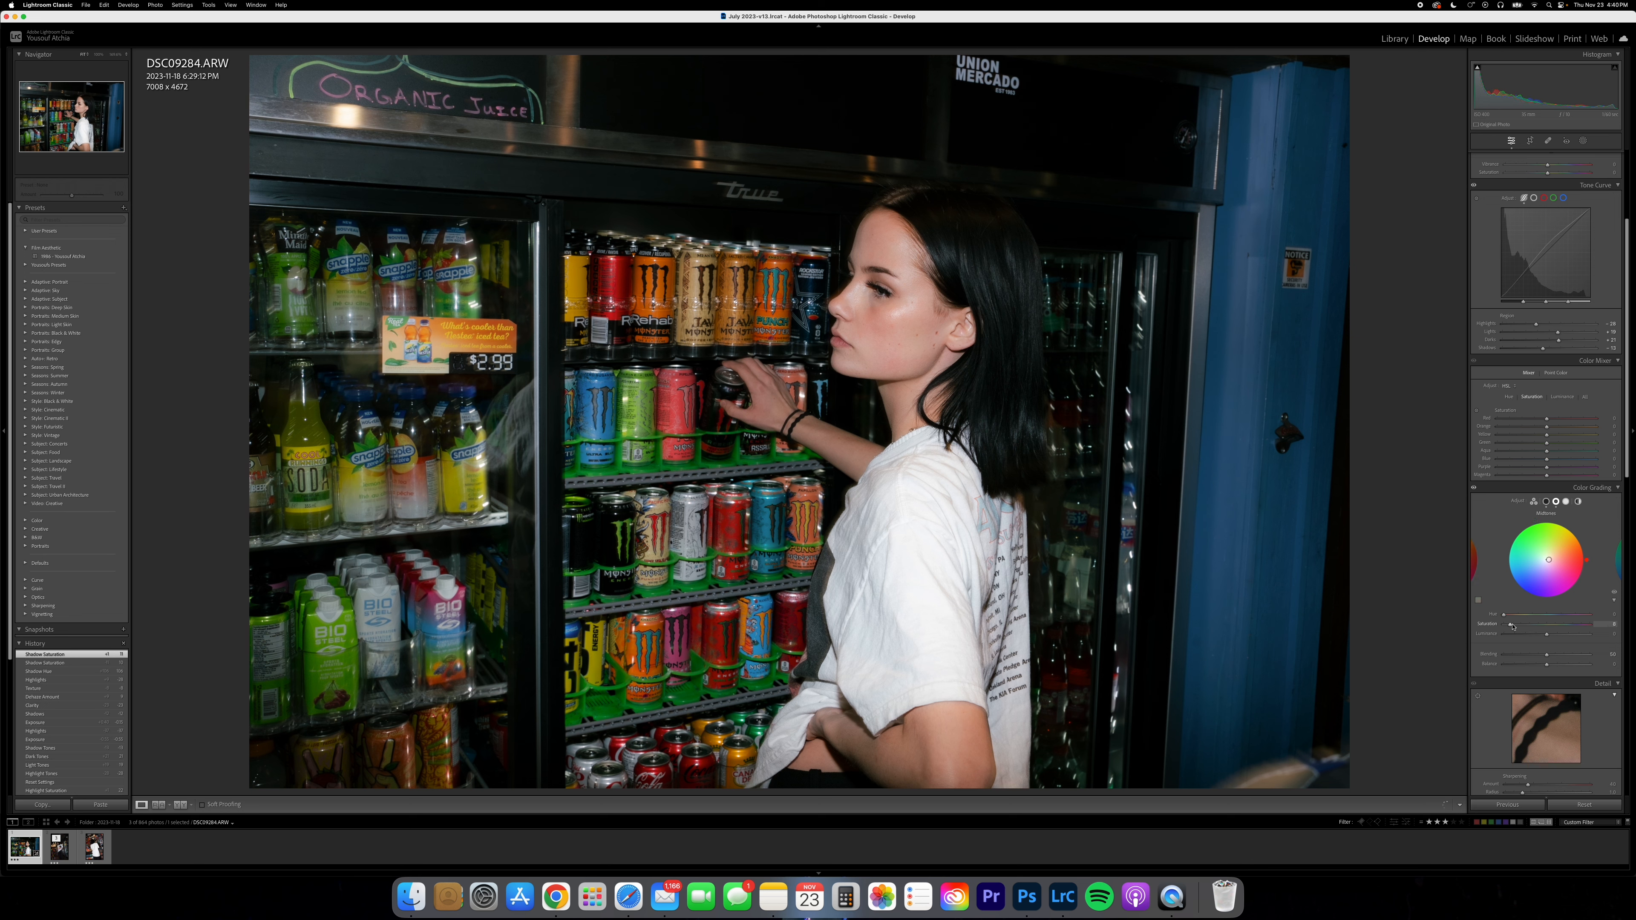
Step: Color-grade the fridge photo by adjusting midtone saturation and highlight hue and saturation, and raise the shadow luminance
left_click_drag(1512, 624, 1513, 625)
left_click(1566, 501)
mouse_move(1505, 615)
left_mouse_down()
mouse_move(1529, 611)
mouse_move(1522, 624)
left_mouse_up()
left_click(1546, 504)
left_click_drag(1546, 634, 1556, 635)
Step: Shape the point curve into an S with slightly lifted blacks and a lowered white point
left_click(1533, 198)
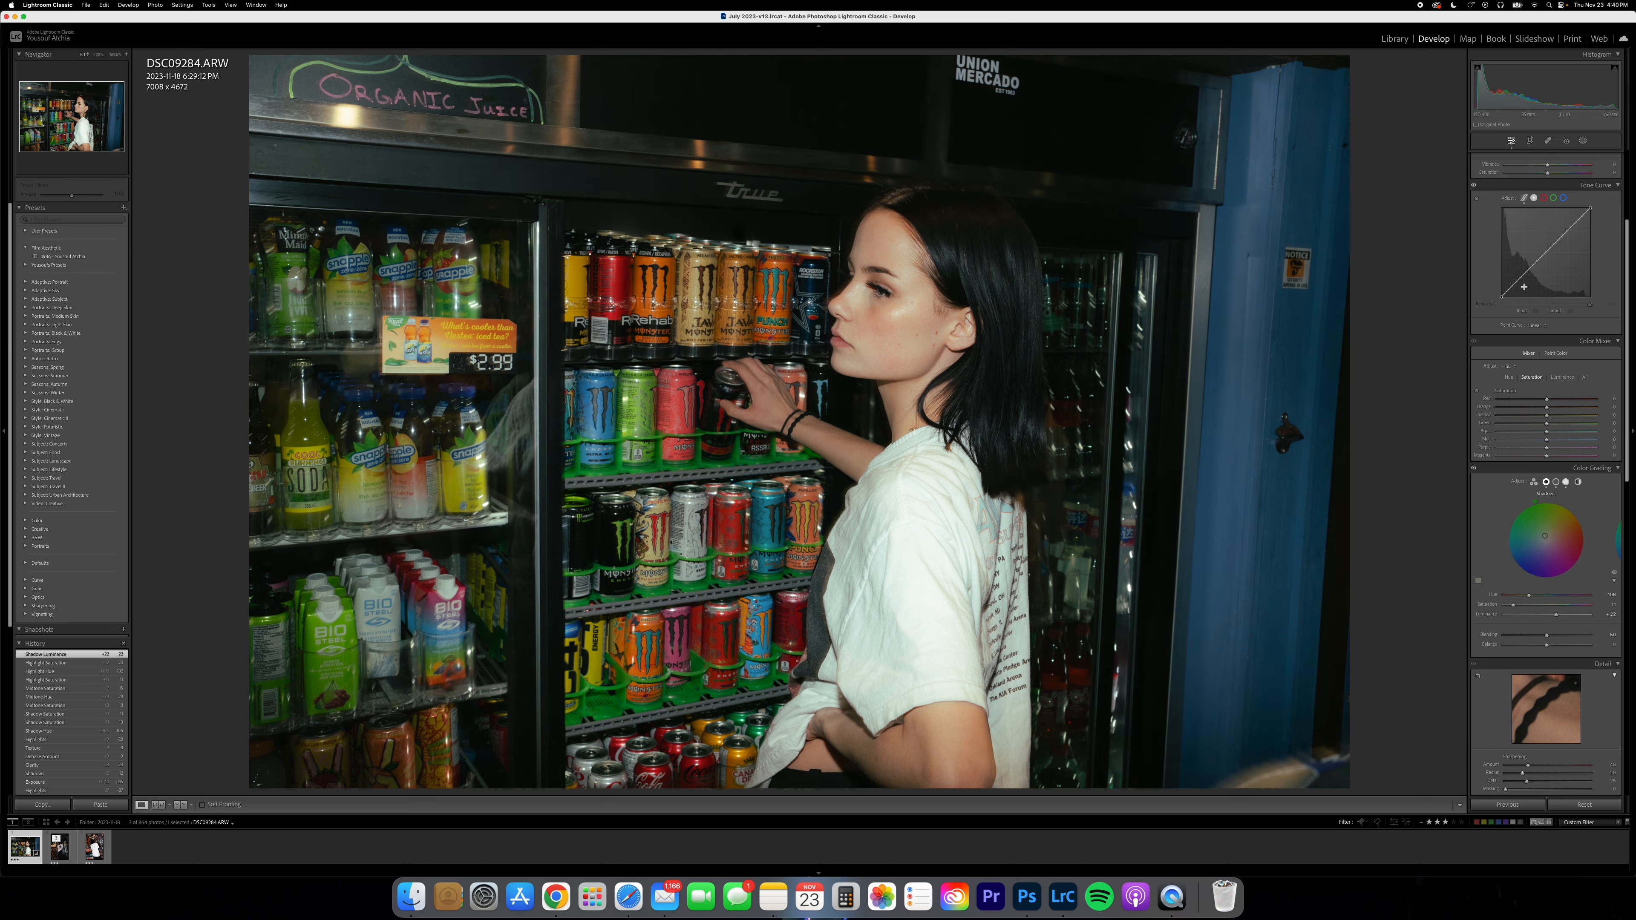
left_click_drag(1512, 286, 1561, 239)
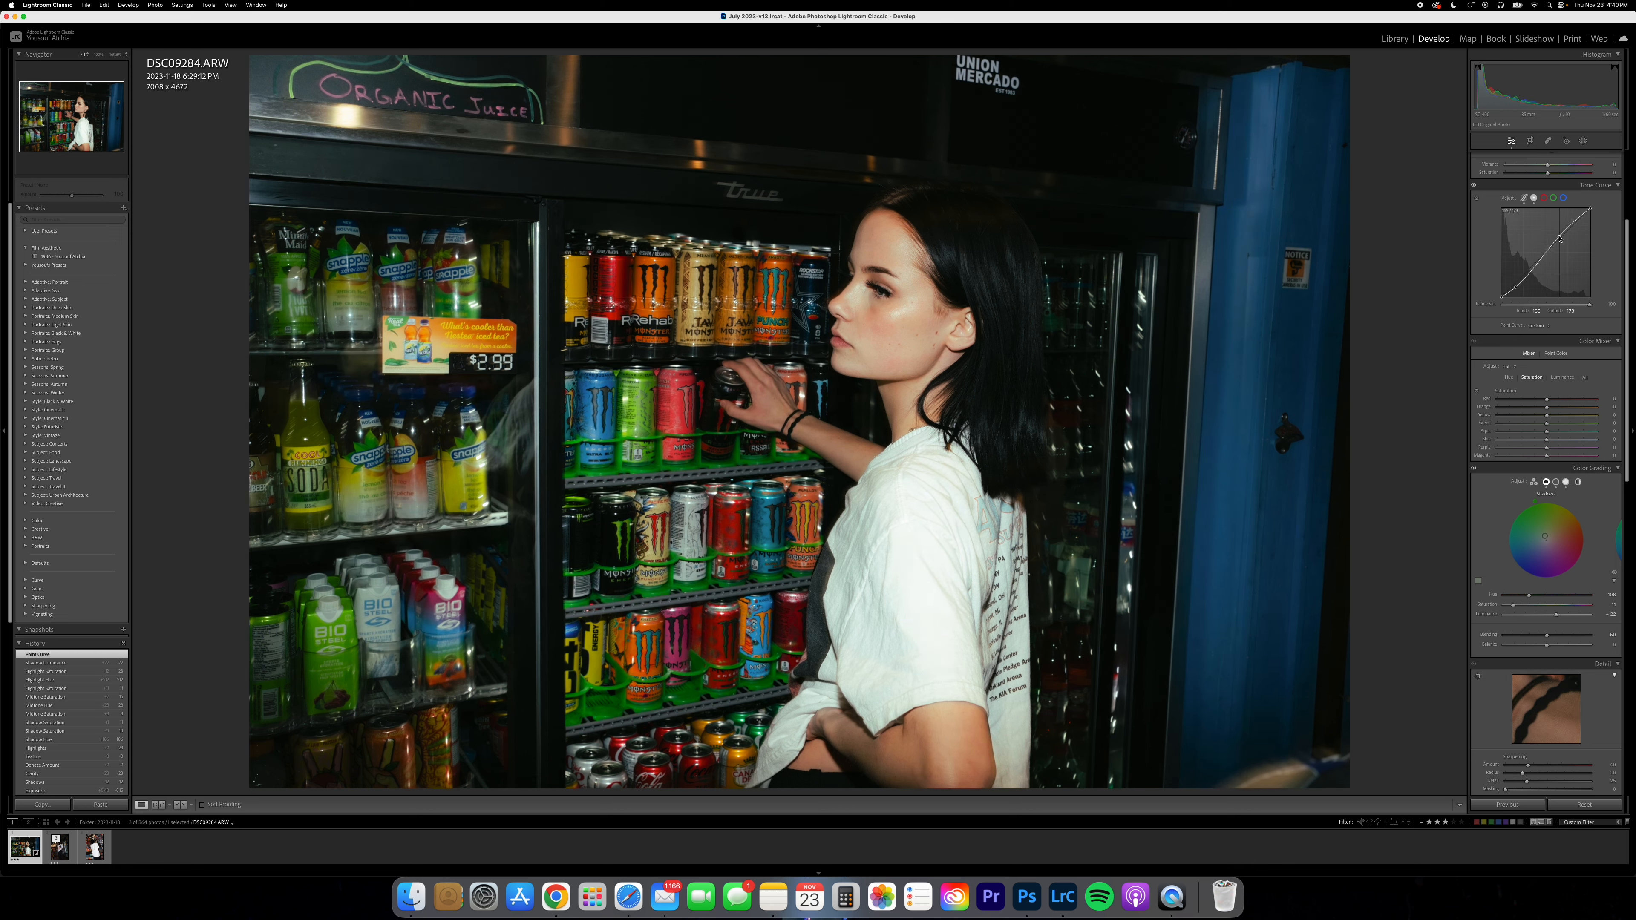
left_click_drag(1504, 299, 1504, 296)
left_click_drag(1591, 209, 1595, 220)
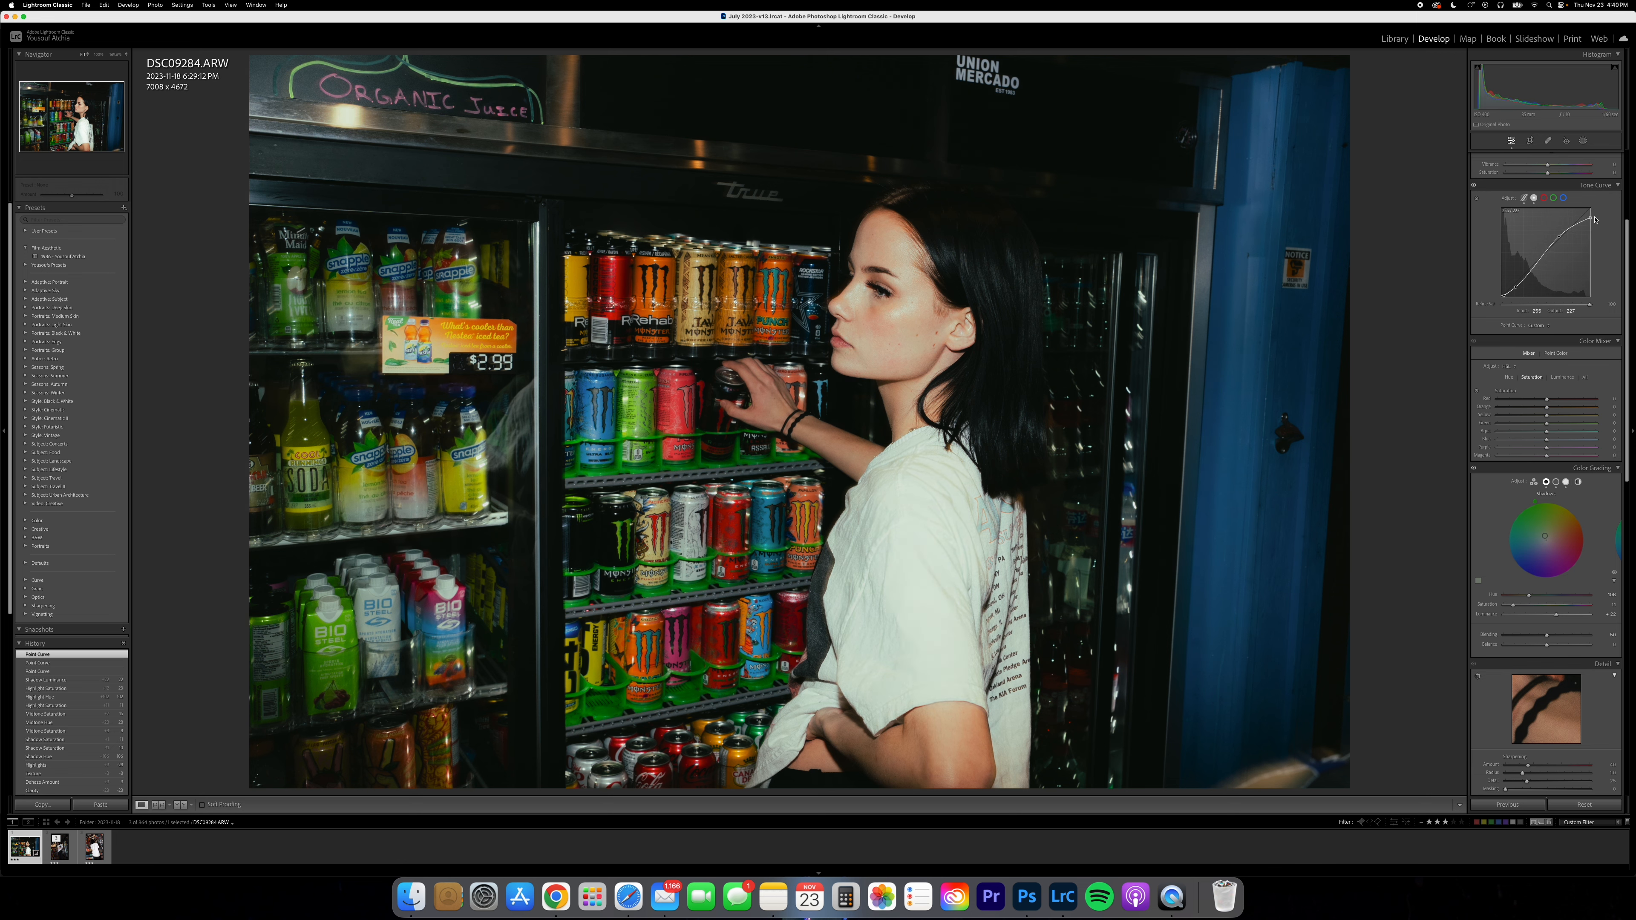
Step: Turn on chromatic aberration removal and adjust the luminance noise reduction and sharpening
scroll(1578, 258, "down", 5)
left_click(1510, 702)
left_click(1522, 617)
left_click(1537, 527)
left_click(1532, 535)
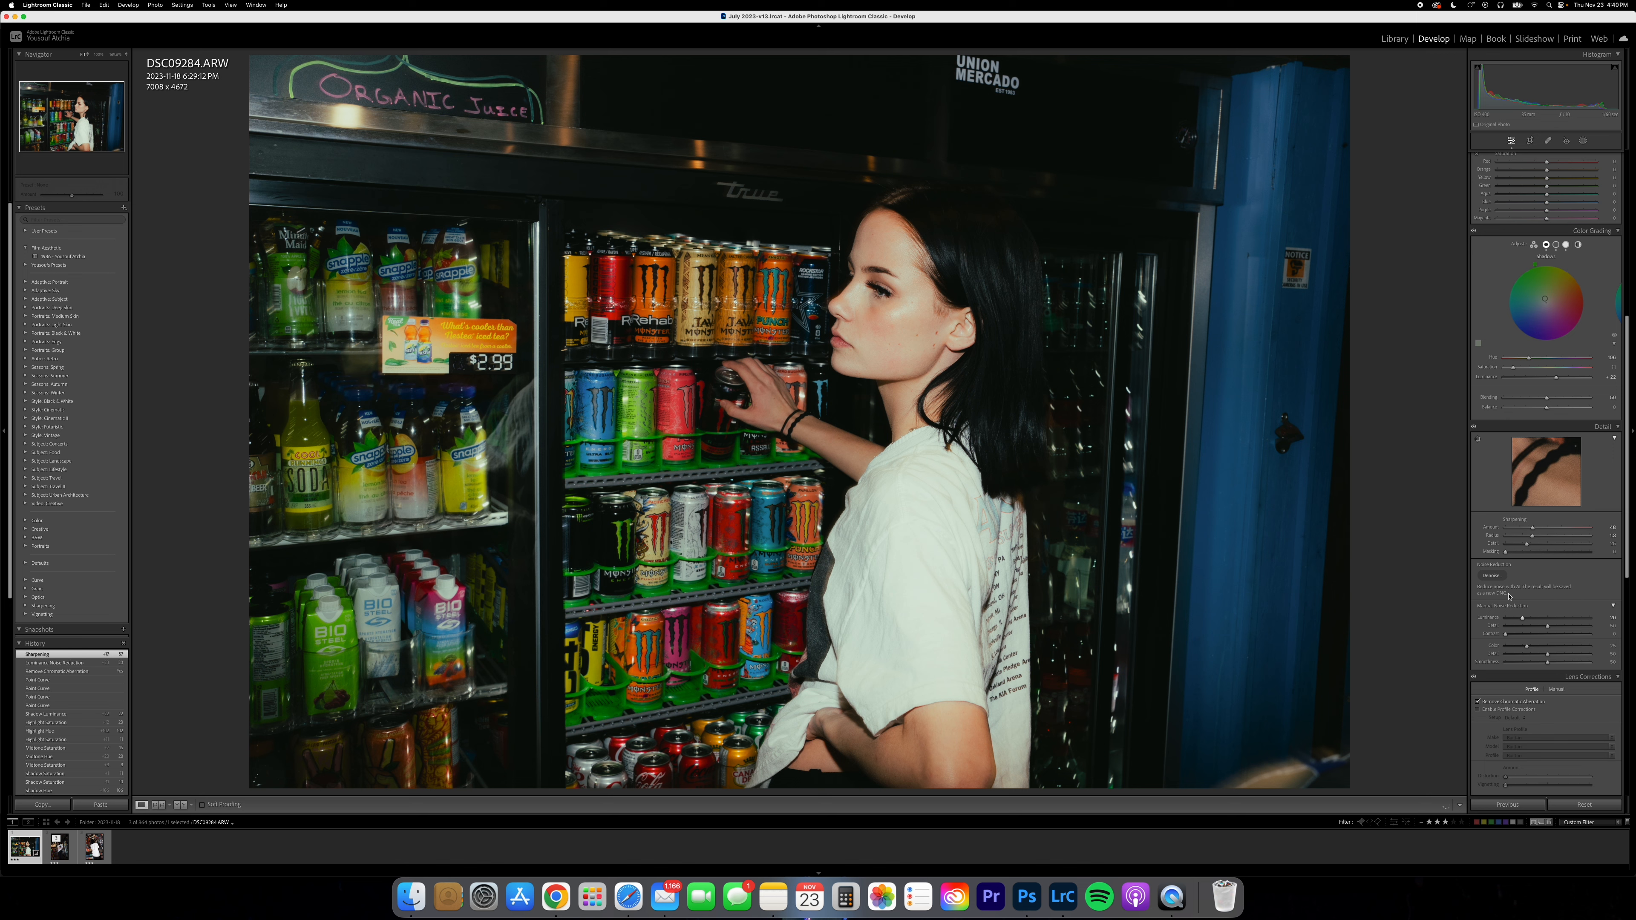
Step: Add film grain to the fridge photo by raising the grain amount
scroll(1501, 602, "down", 8)
scroll(1501, 602, "down", 2)
left_click(1545, 641)
left_click_drag(1528, 646, 1527, 646)
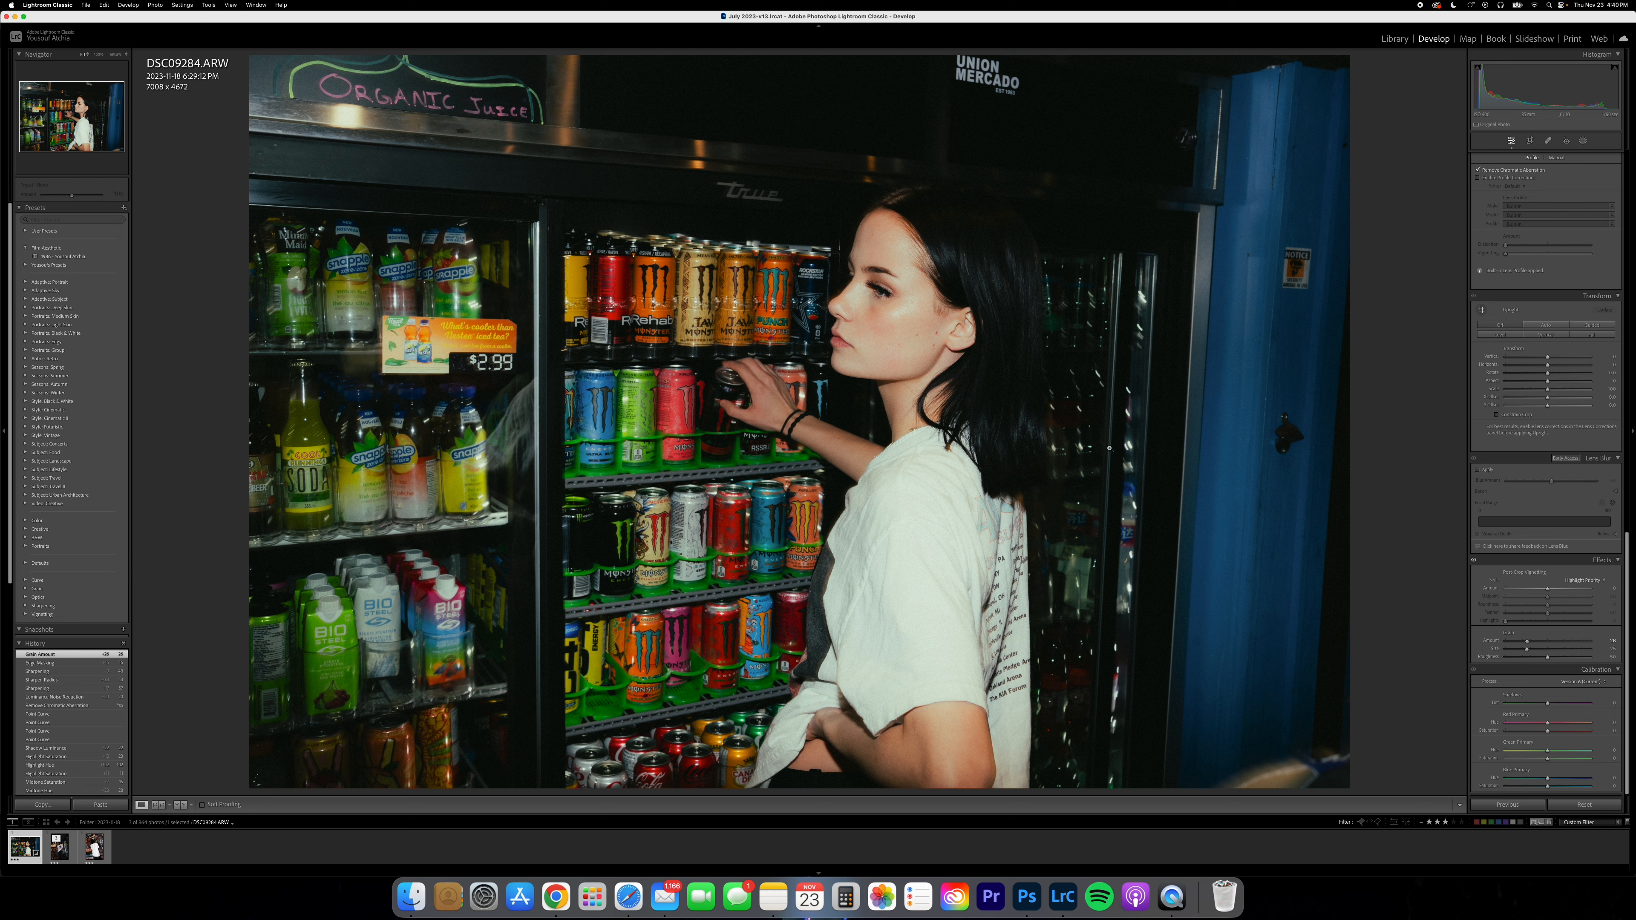
Step: Fine-tune the vibrance and compare the edited fridge photo with its original version
scroll(1567, 318, "up", 10)
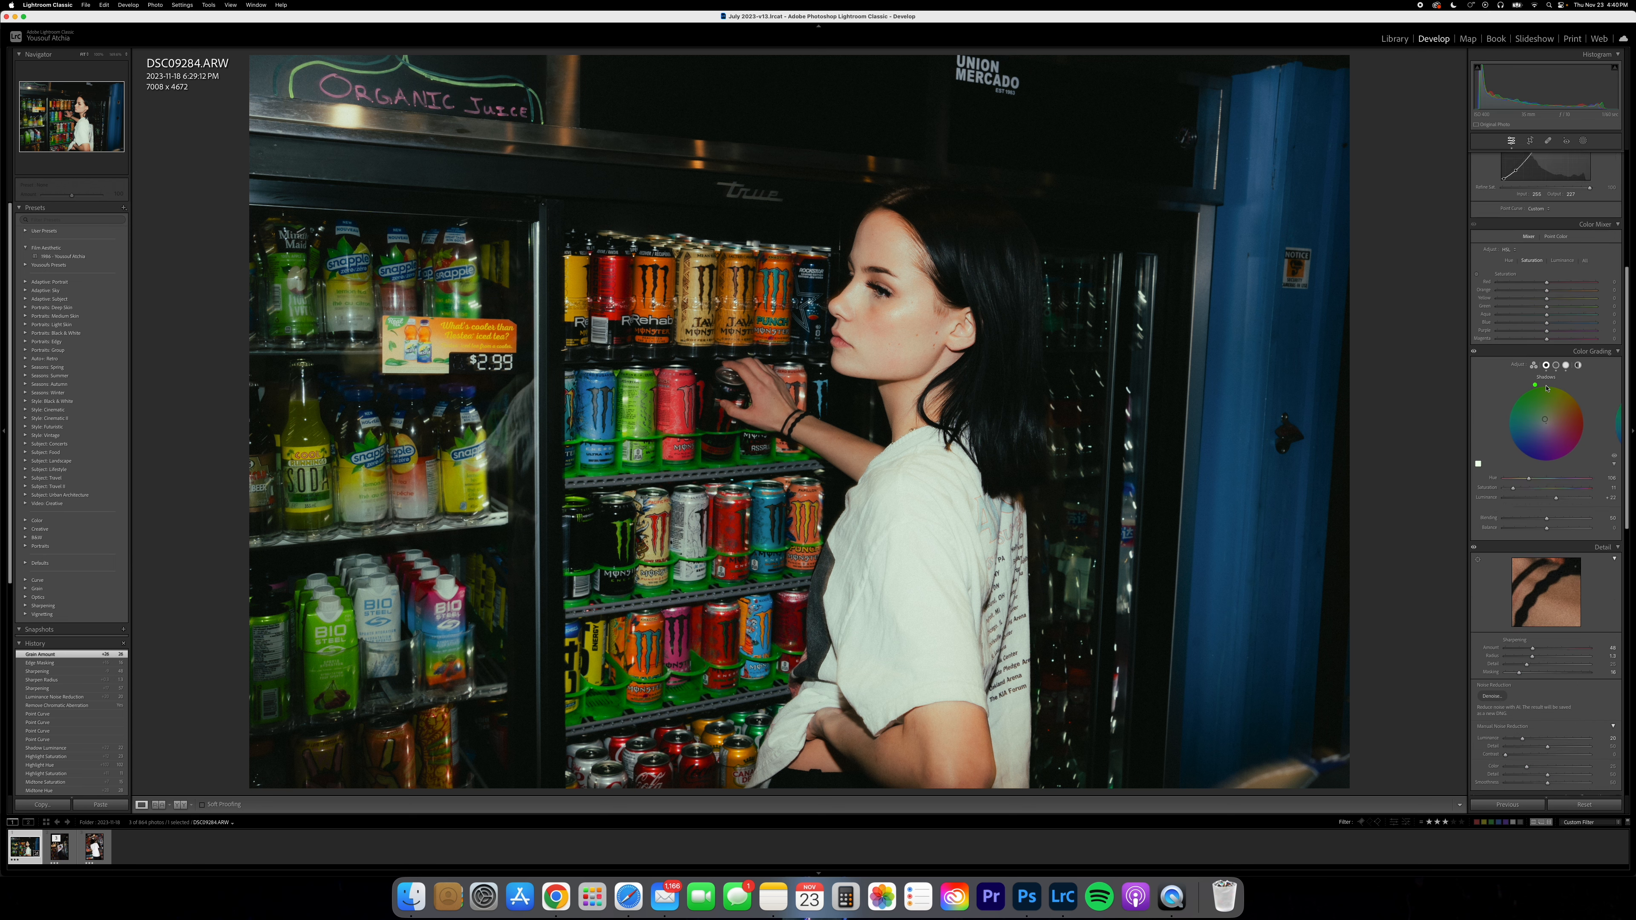
scroll(1567, 318, "up", 3)
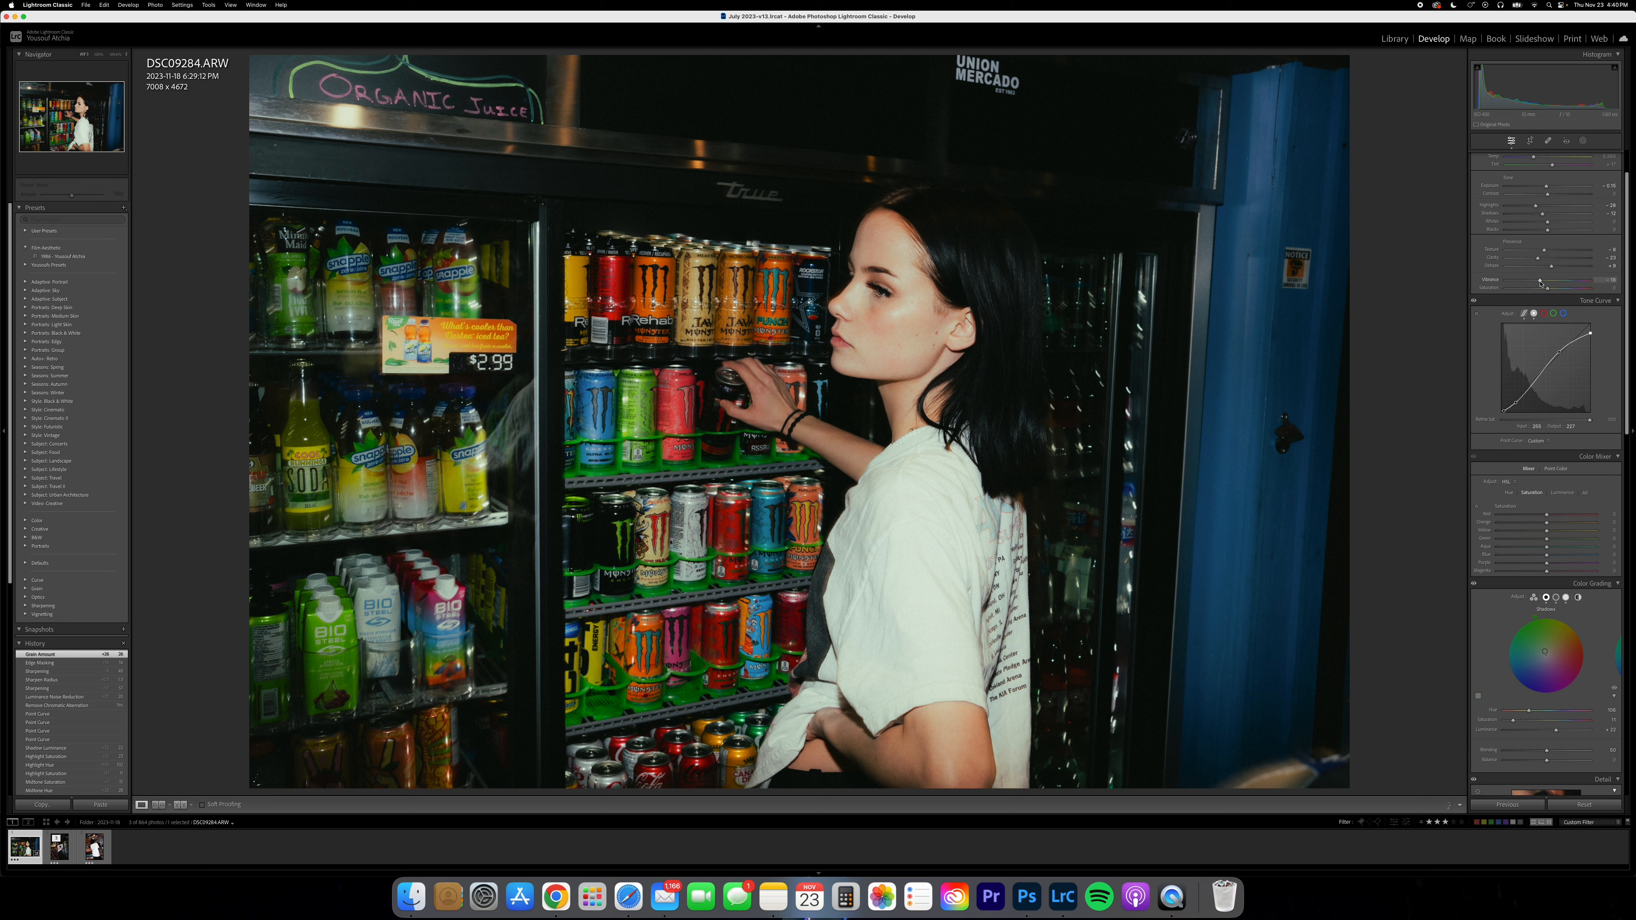
left_click_drag(1544, 283, 1544, 283)
key("backslash")
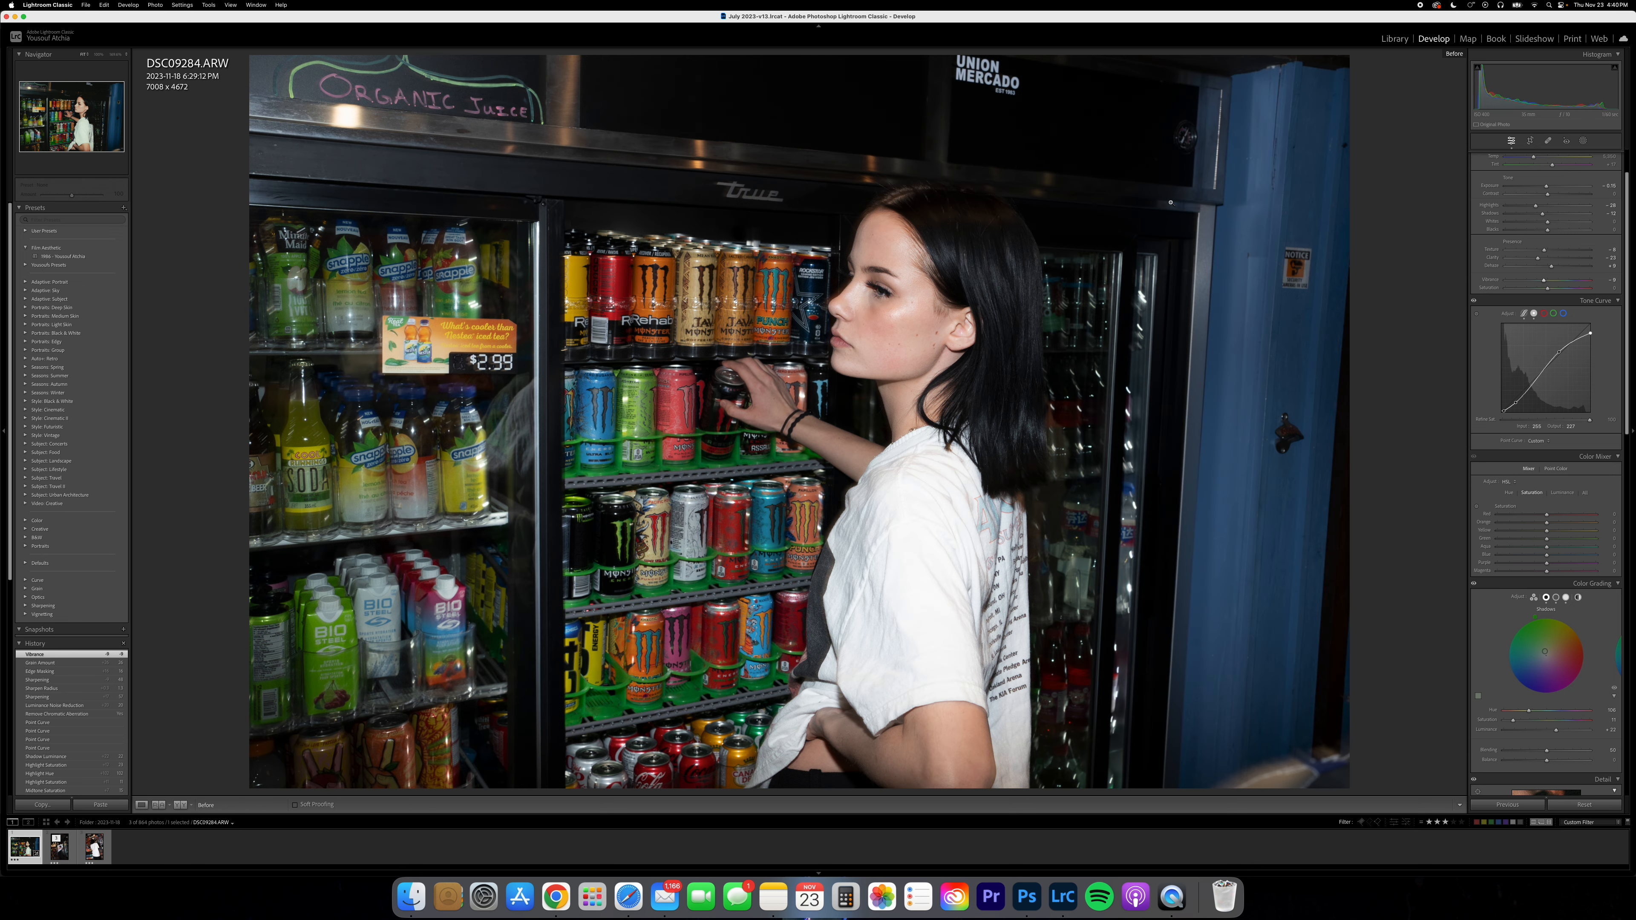
key("backslash")
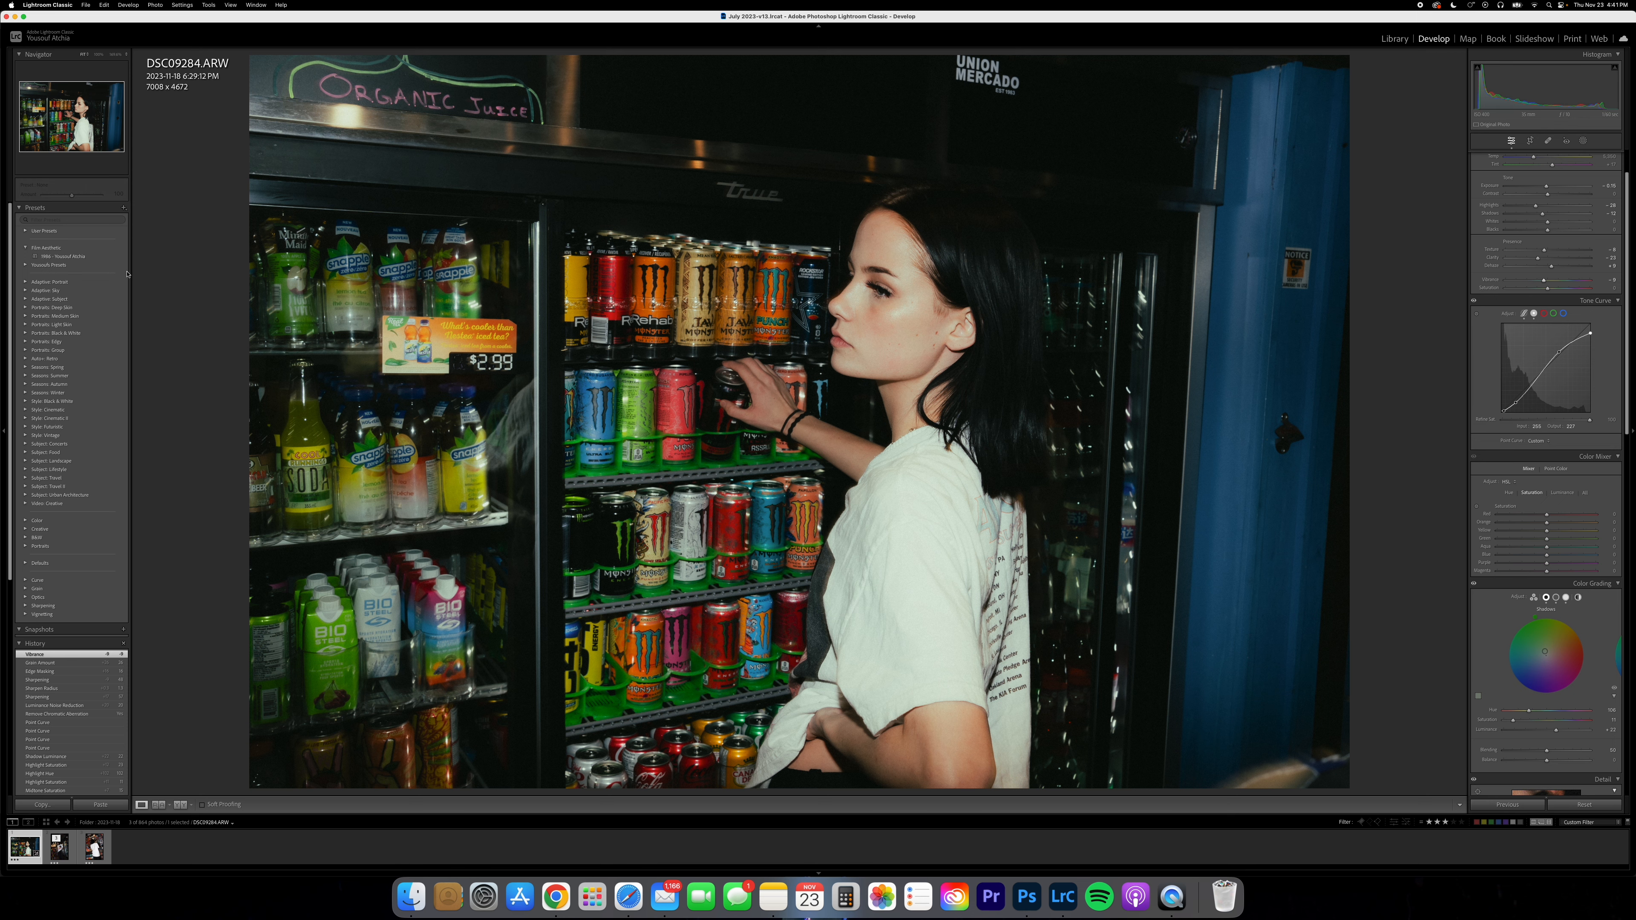
Step: Apply the saved user preset to the fridge photo and raise the highlights
left_click(64, 257)
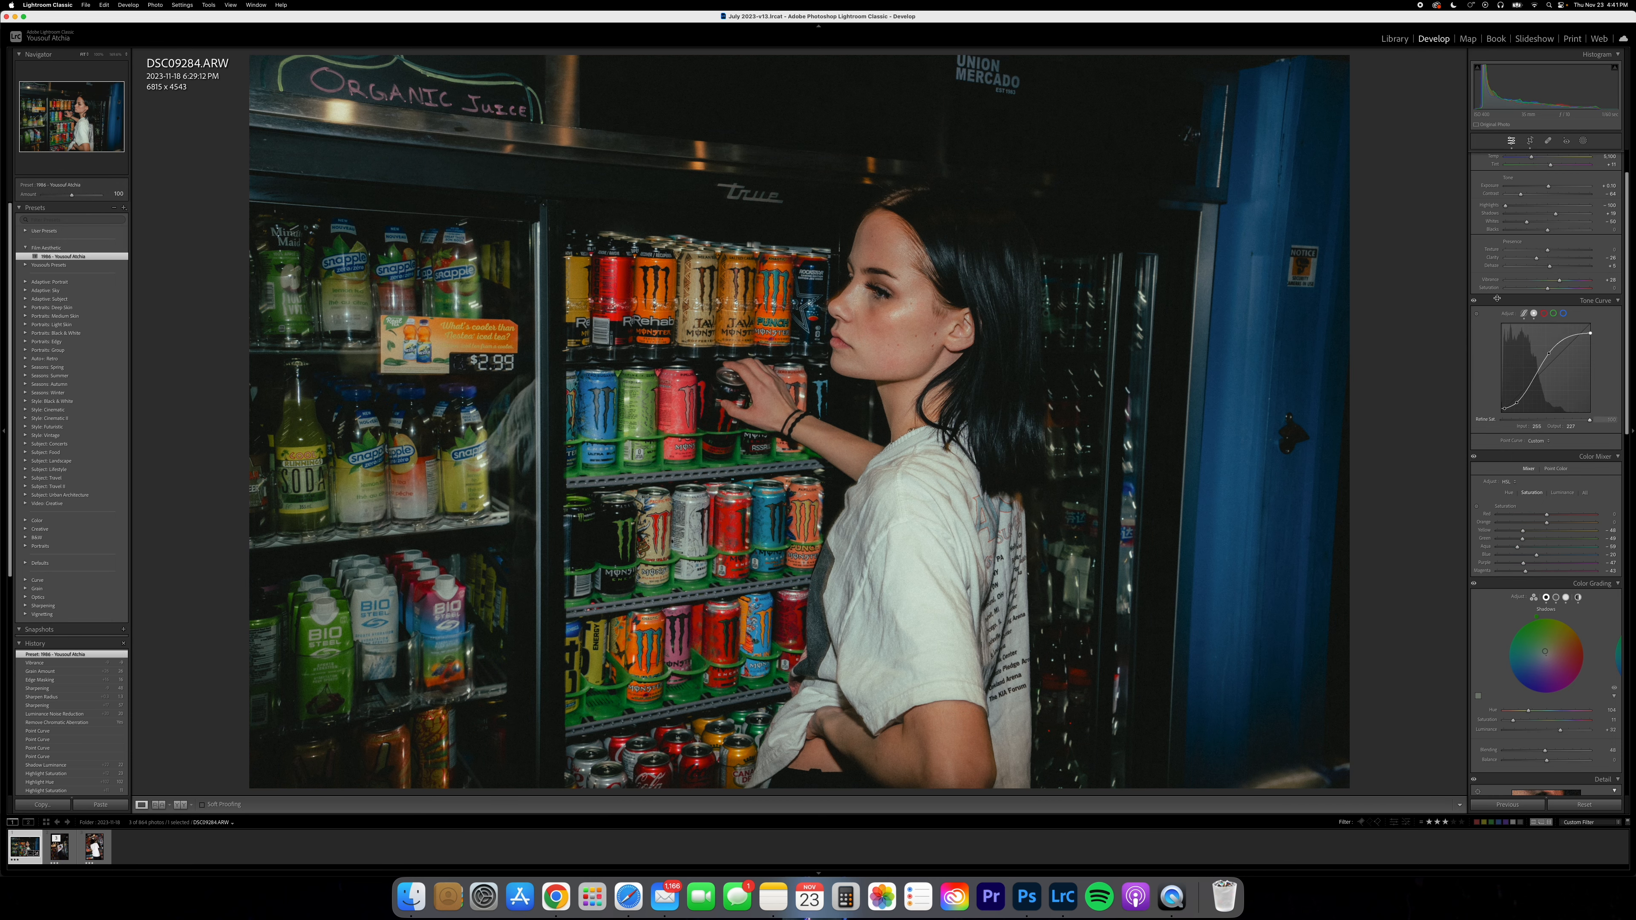
scroll(1519, 264, "up", 2)
left_click_drag(1536, 264, 1530, 265)
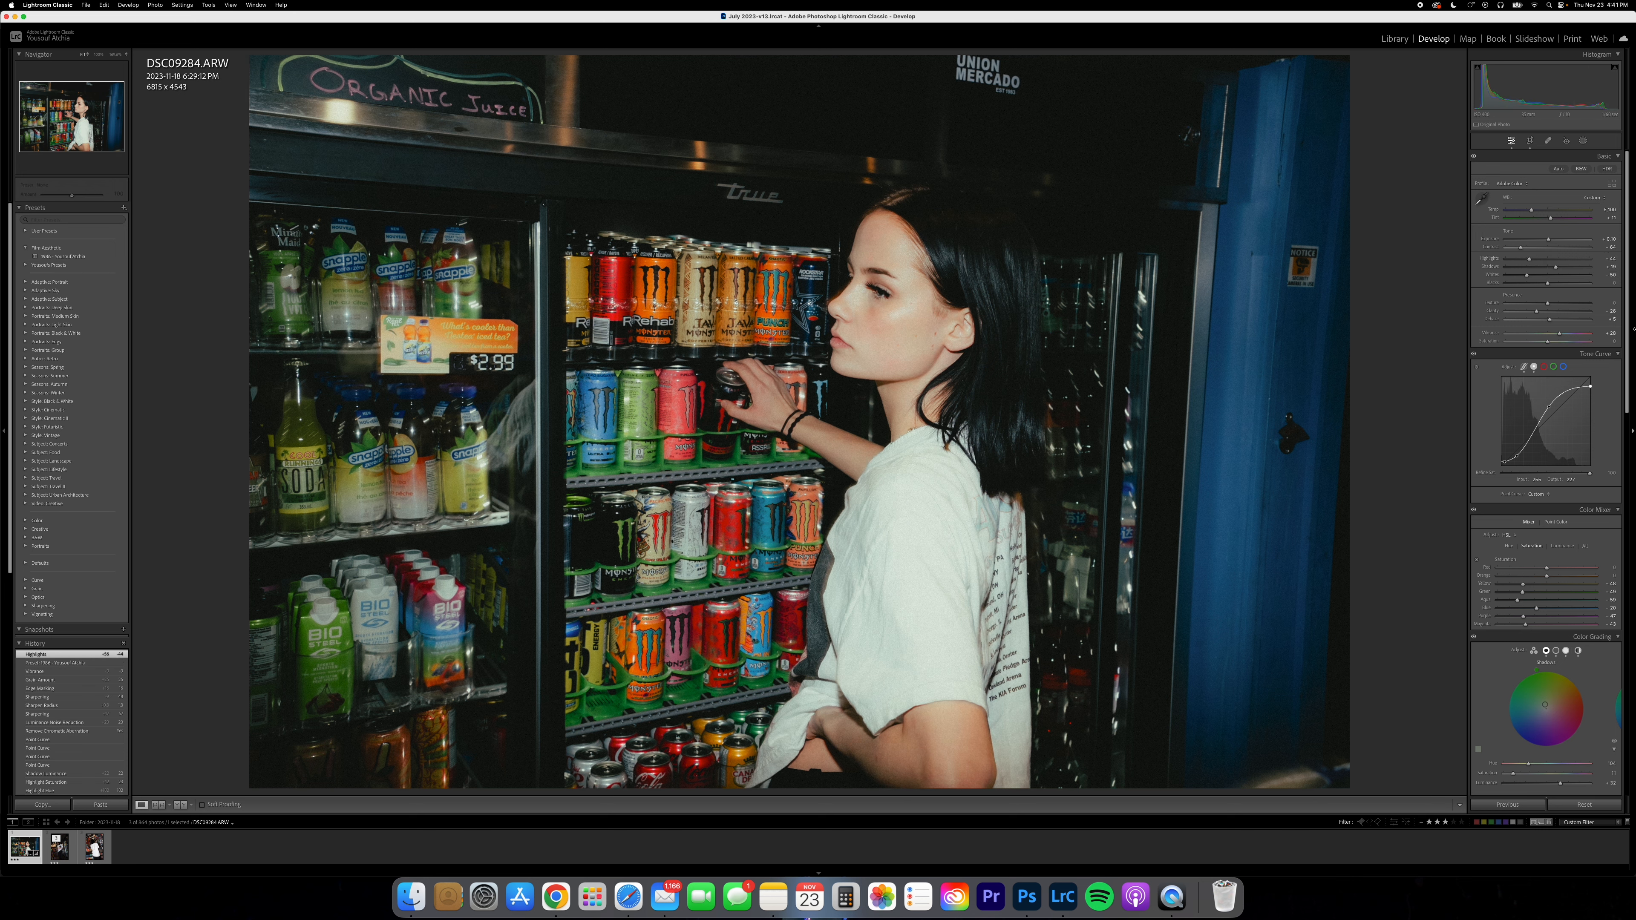
left_click_drag(1472, 261, 1531, 262)
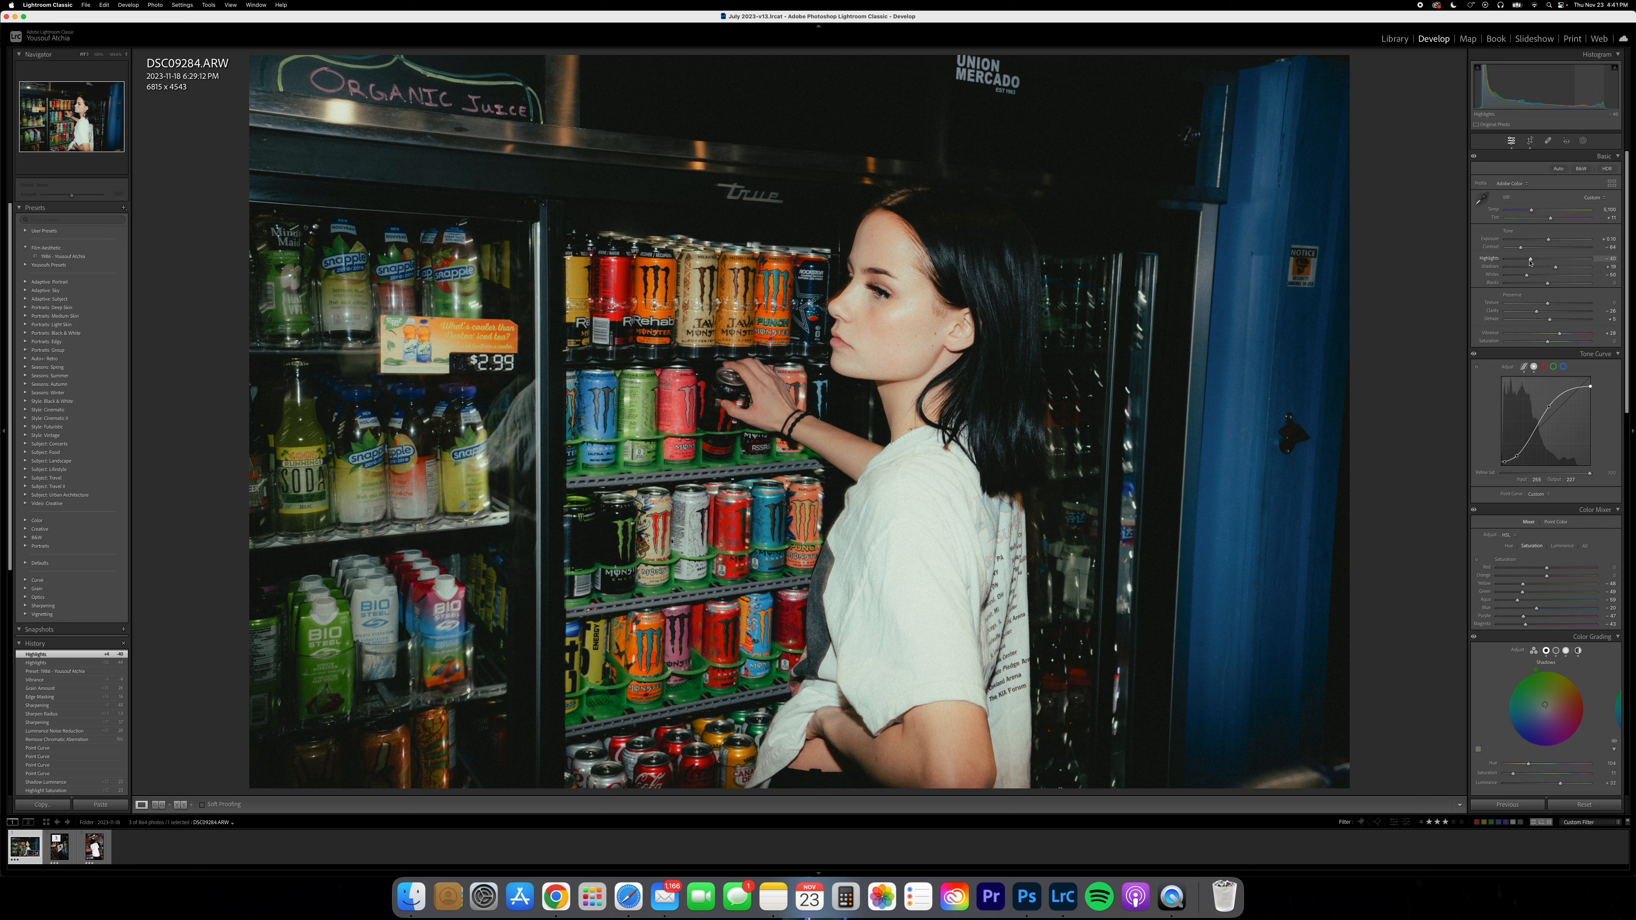
mouse_move(1530, 263)
left_mouse_down()
mouse_move(1597, 262)
mouse_move(1532, 261)
left_mouse_up()
Step: Apply the same user preset to photo DSC09300.ARW and adjust its highlights and exposure
left_click(70, 837)
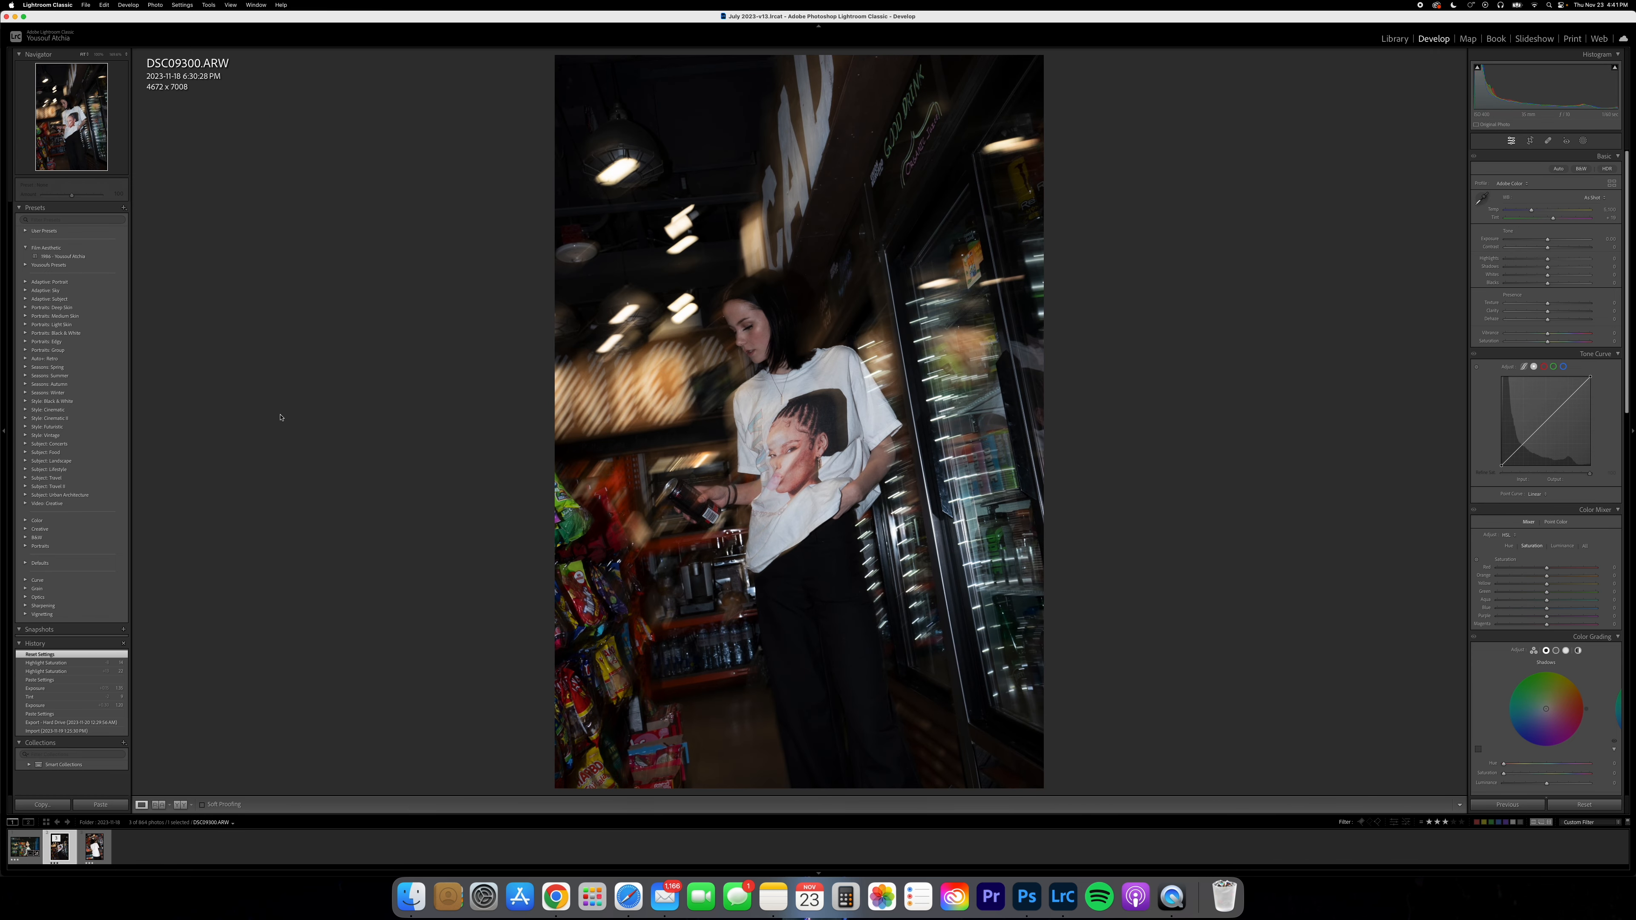
left_click(63, 256)
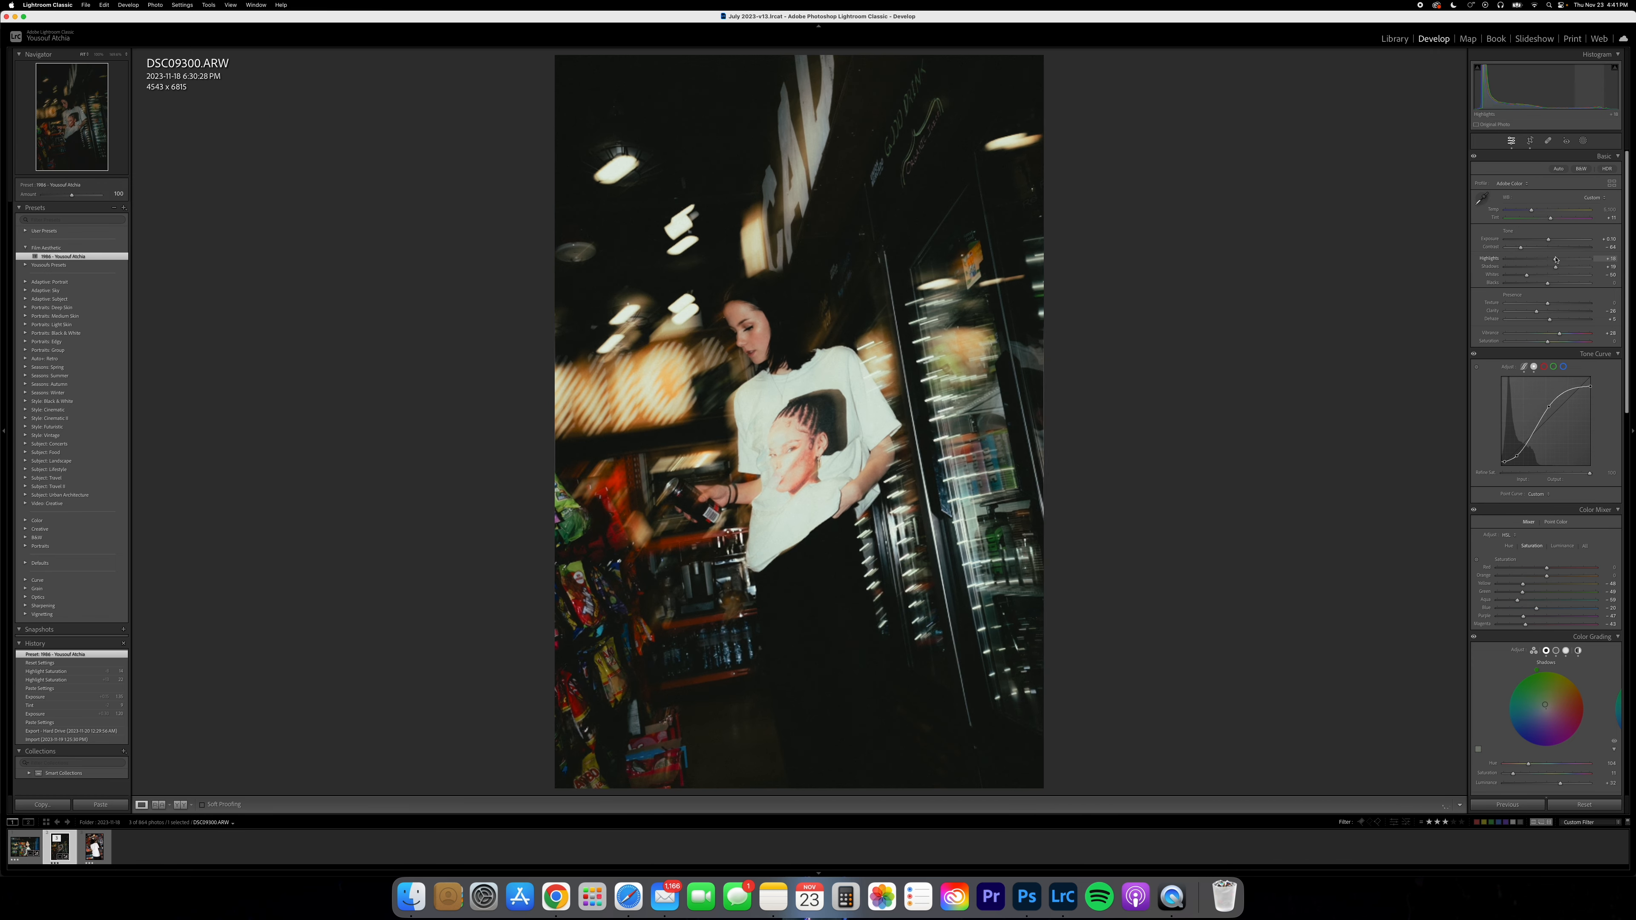
left_click_drag(1548, 260, 1552, 241)
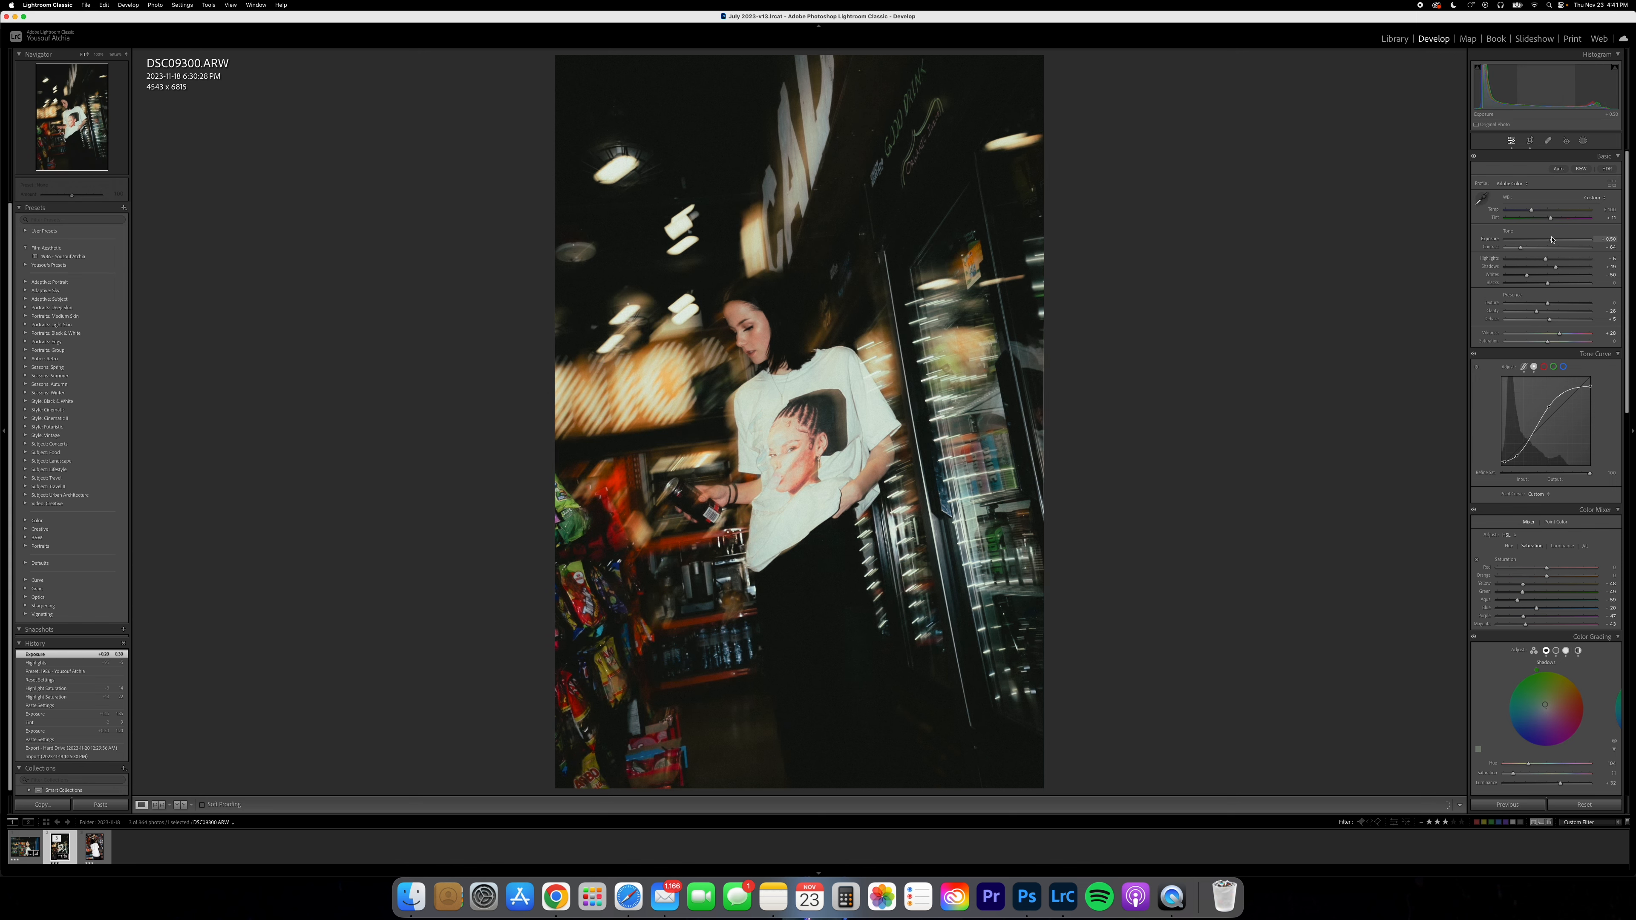
Step: Sample the white T-shirt as the neutral white balance target, and fine-tune the vibrance and shadow saturation
left_click(1481, 198)
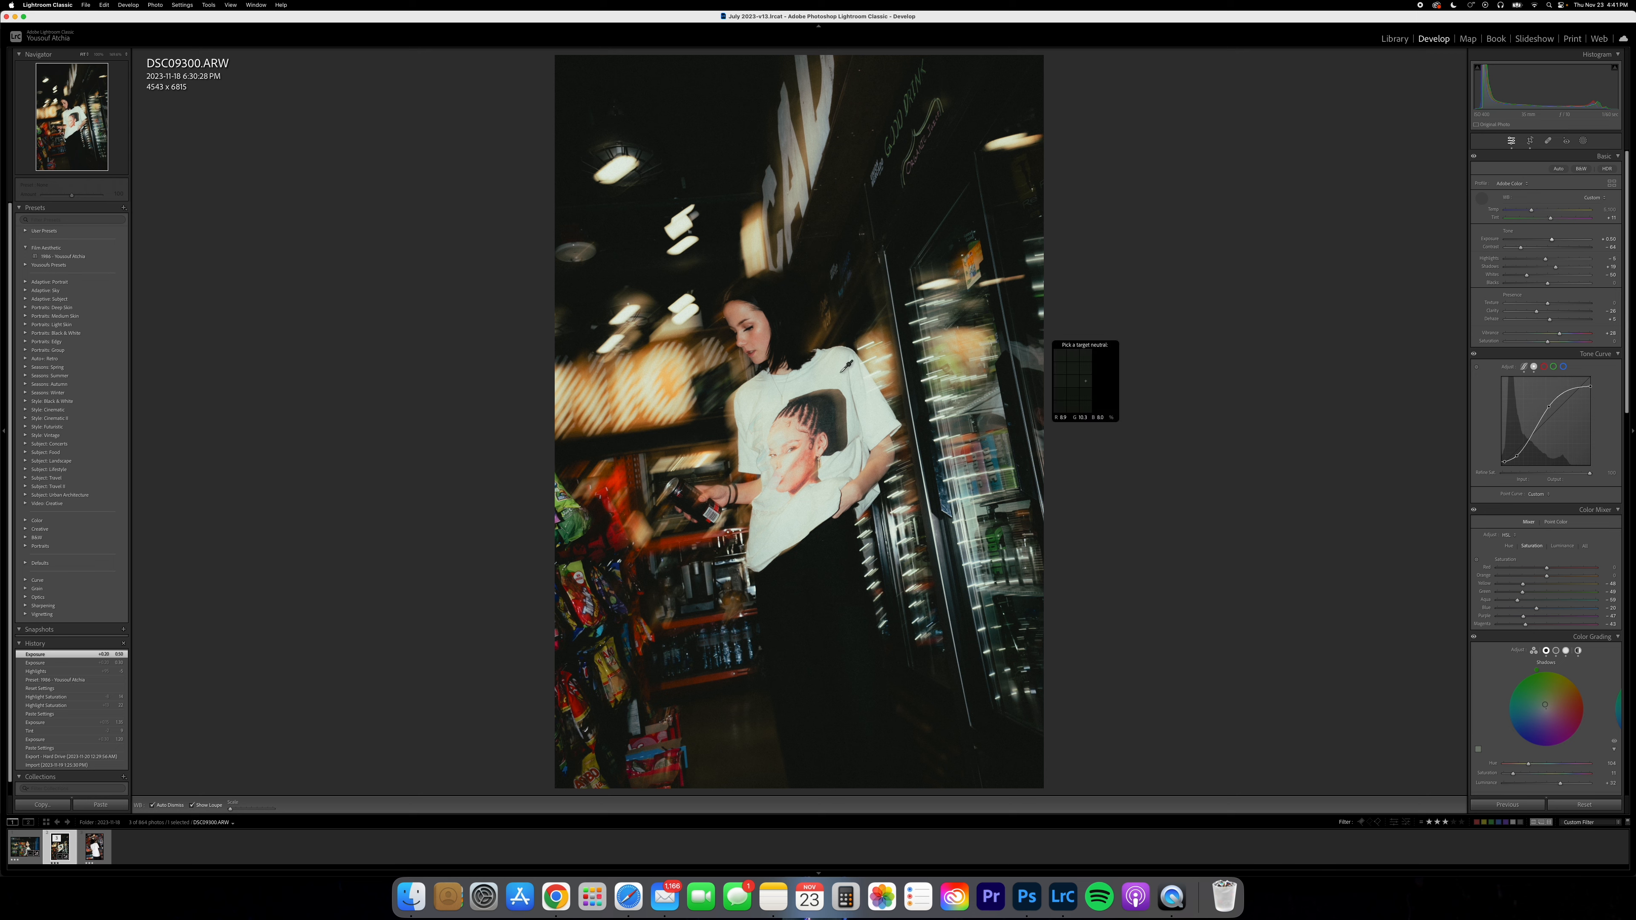
left_click(856, 385)
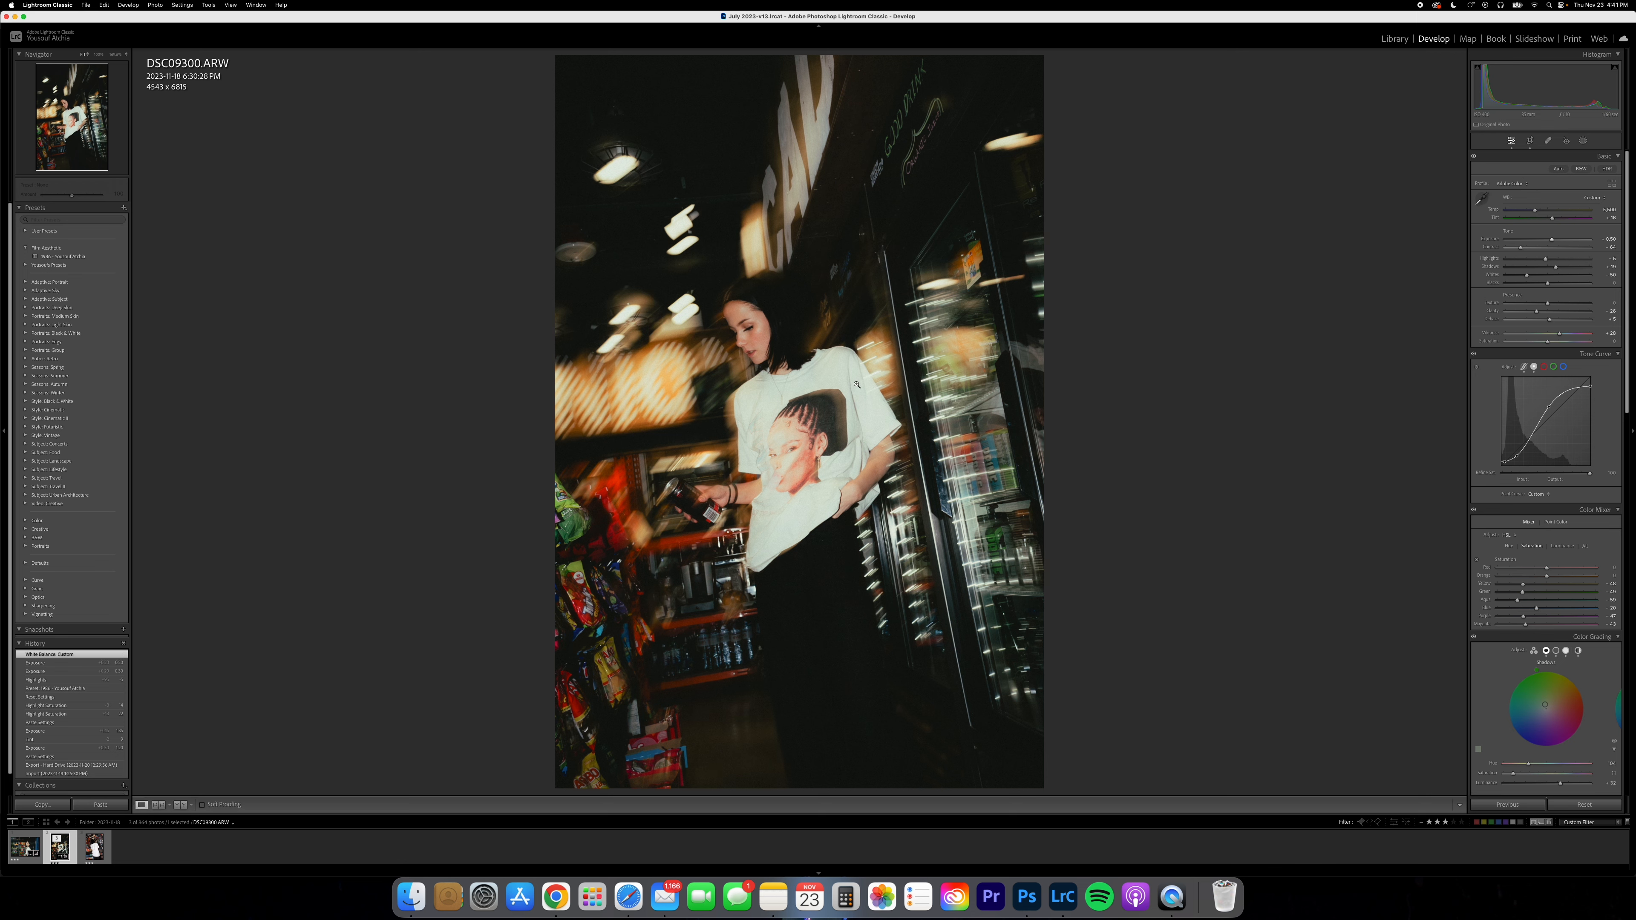
key("minus")
key("plus")
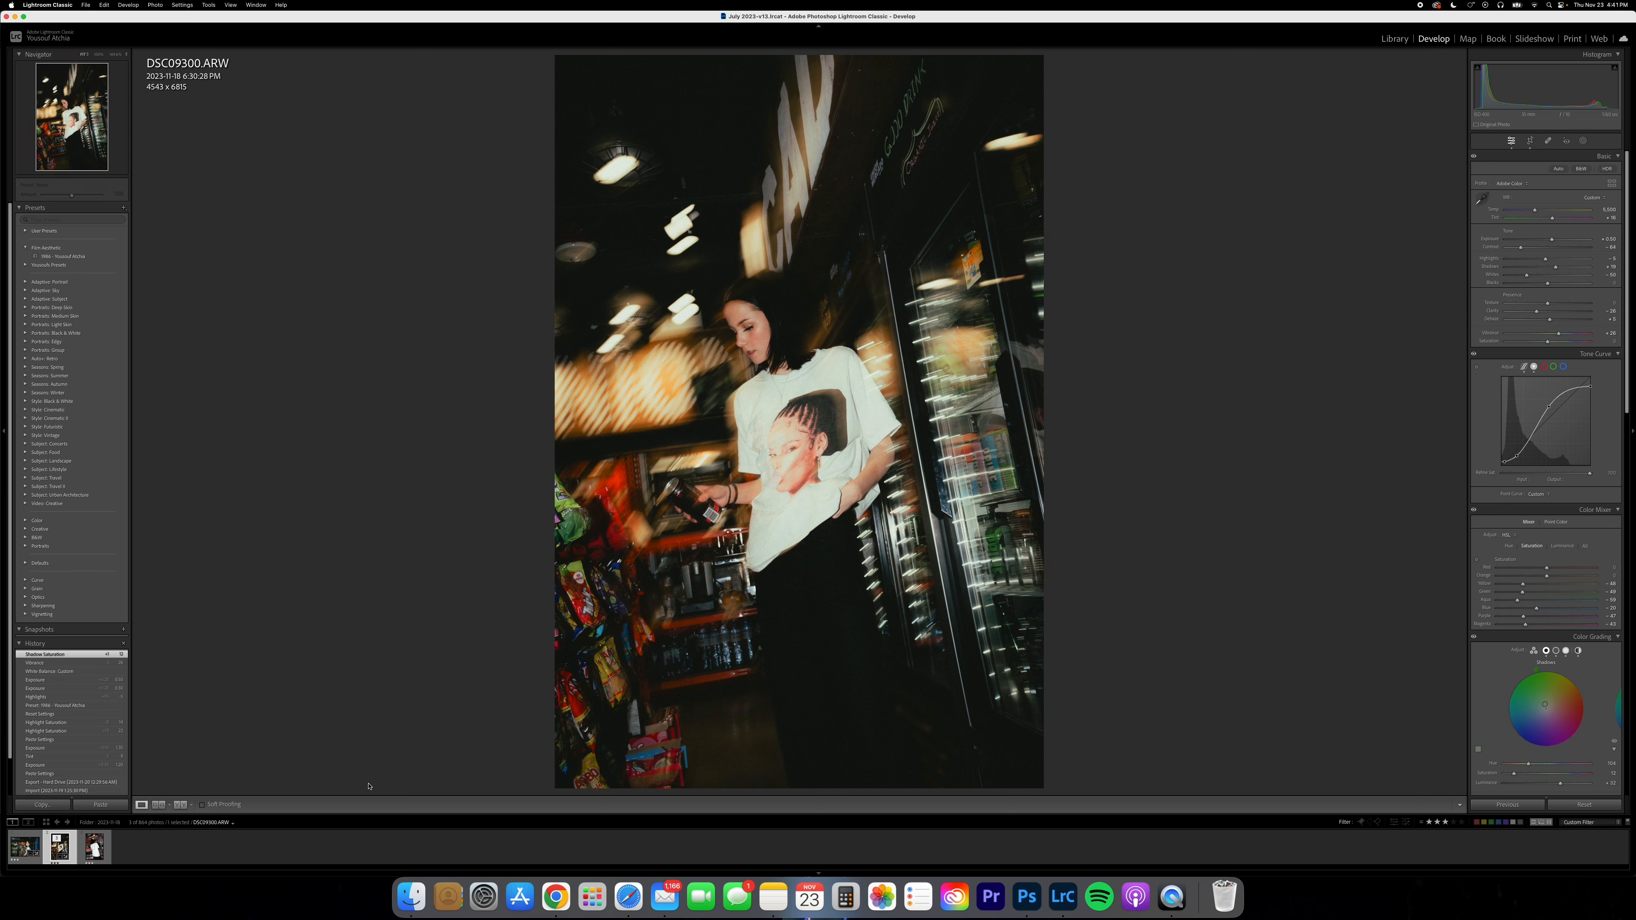
Step: Apply the previous photo's settings to DSC09308.ARW and adjust its exposure, highlights and shadows
left_click(93, 848)
left_click(1501, 806)
mouse_move(1567, 257)
left_mouse_down()
mouse_move(1504, 258)
mouse_move(1547, 238)
mouse_move(1515, 258)
mouse_move(1560, 268)
left_mouse_up()
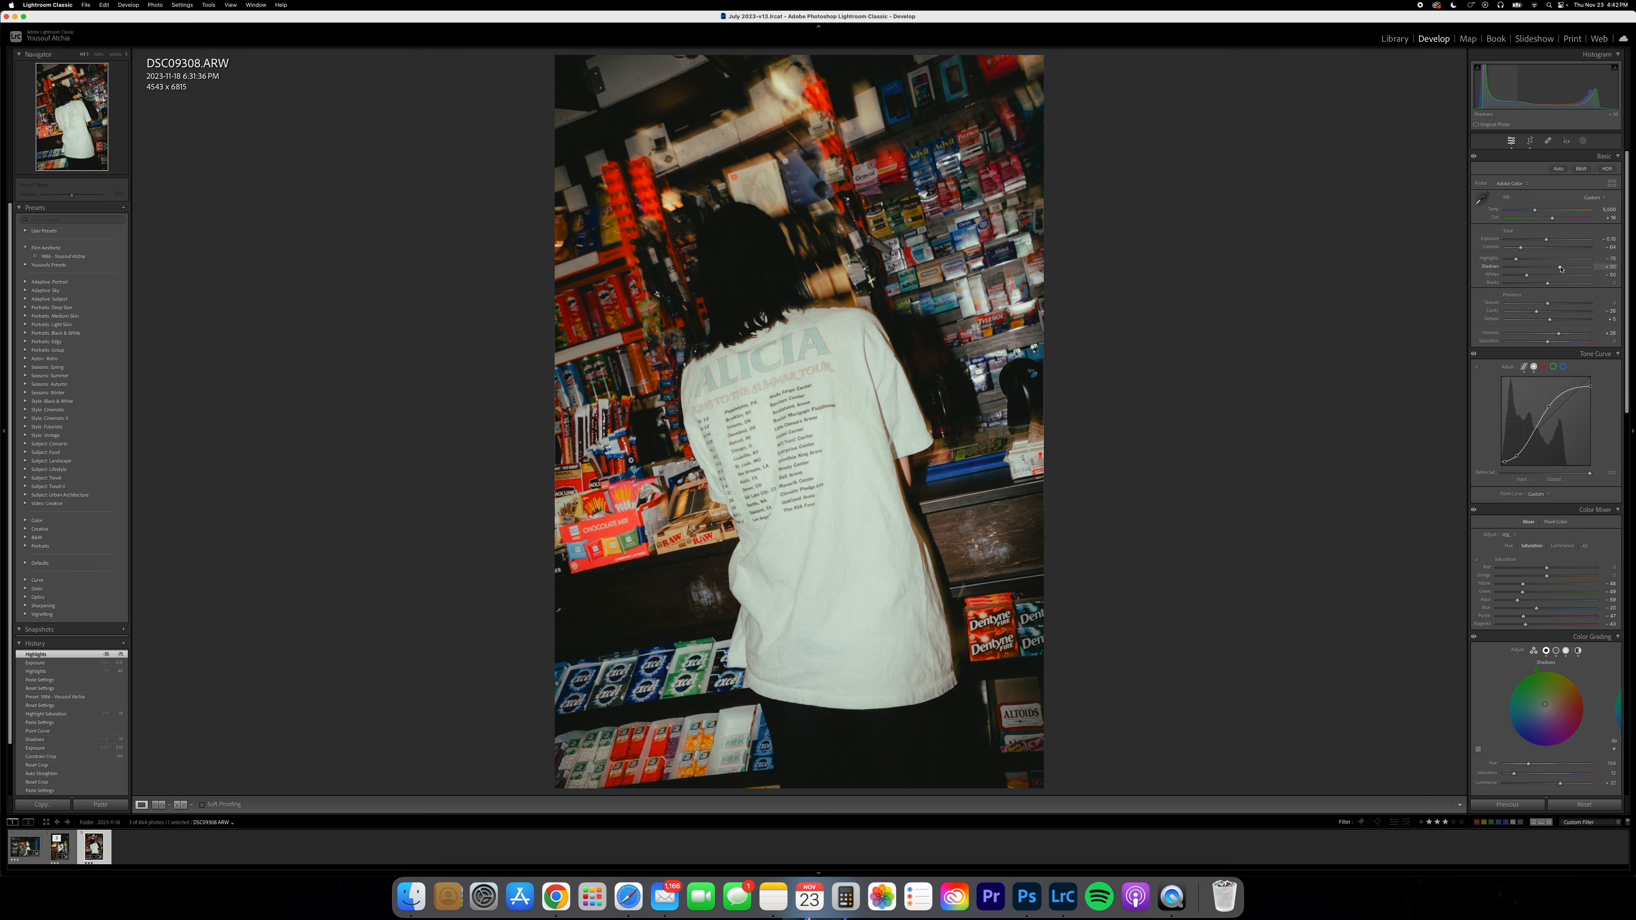
Step: Compare the before and after versions of all three edited store photos
key("backslash")
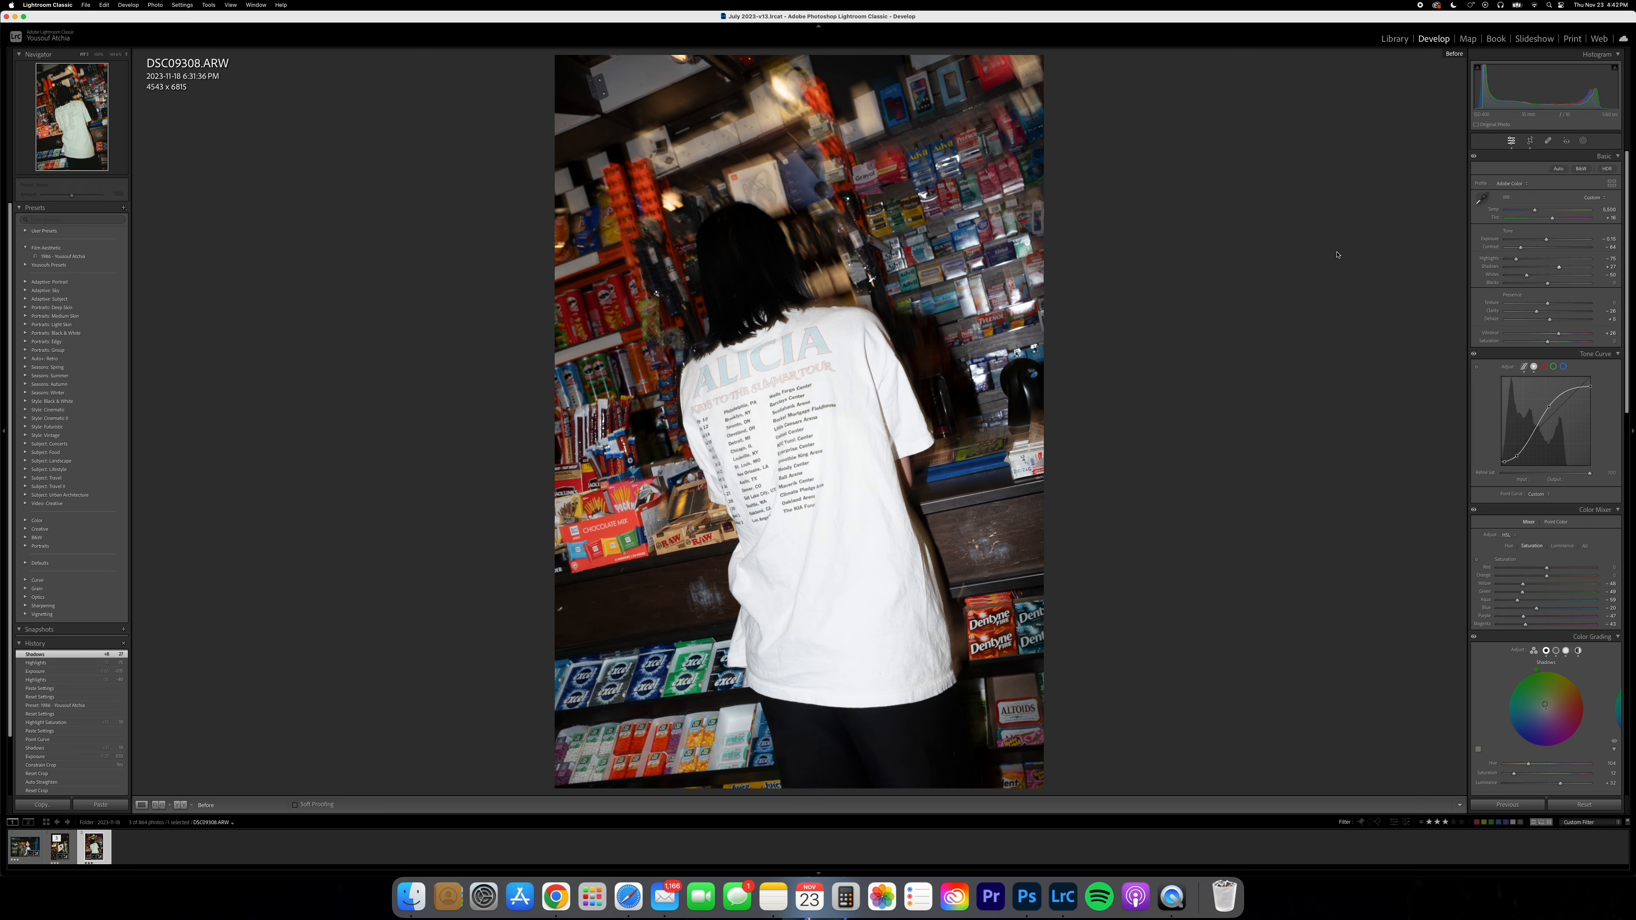
key("backslash")
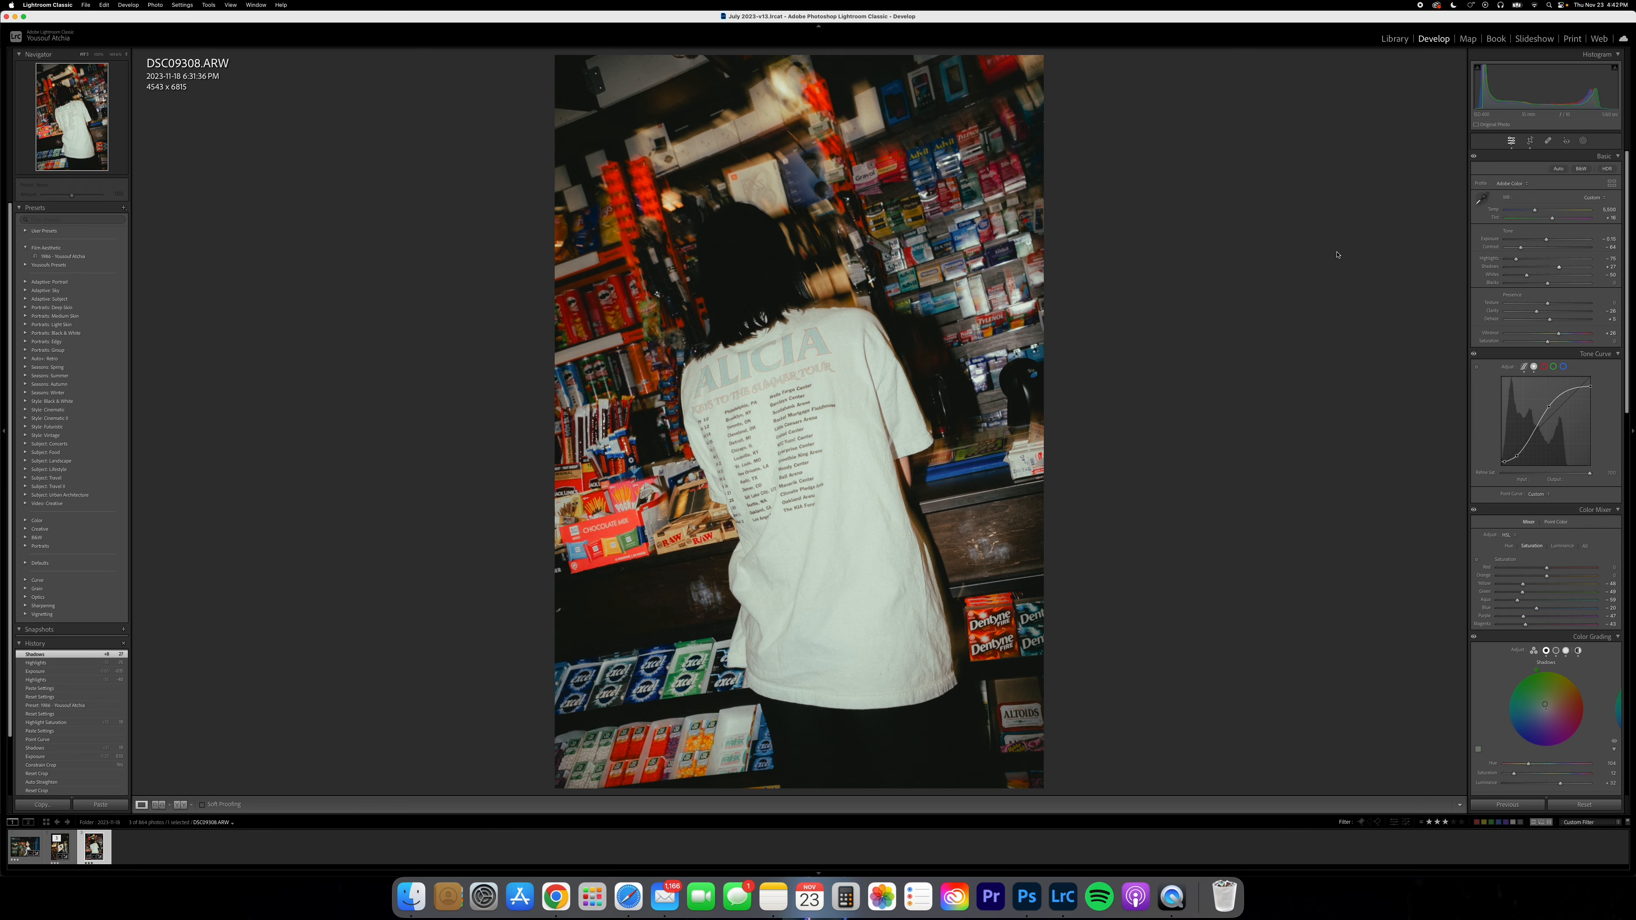
key("Left")
key("backslash")
key("backslash")
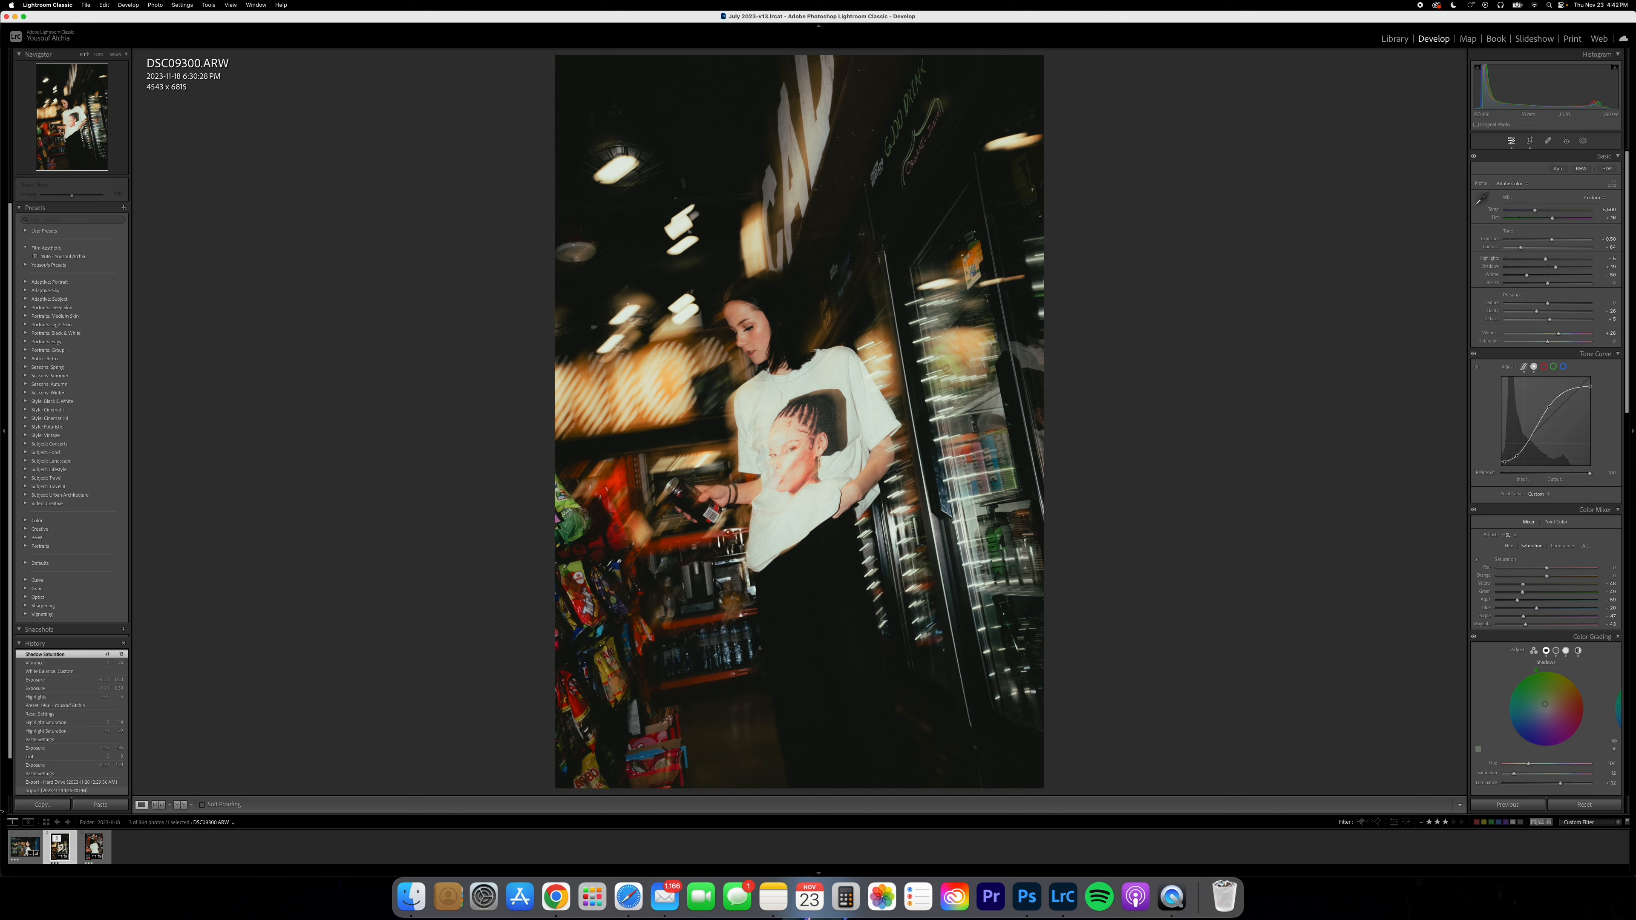
key("Left")
key("backslash")
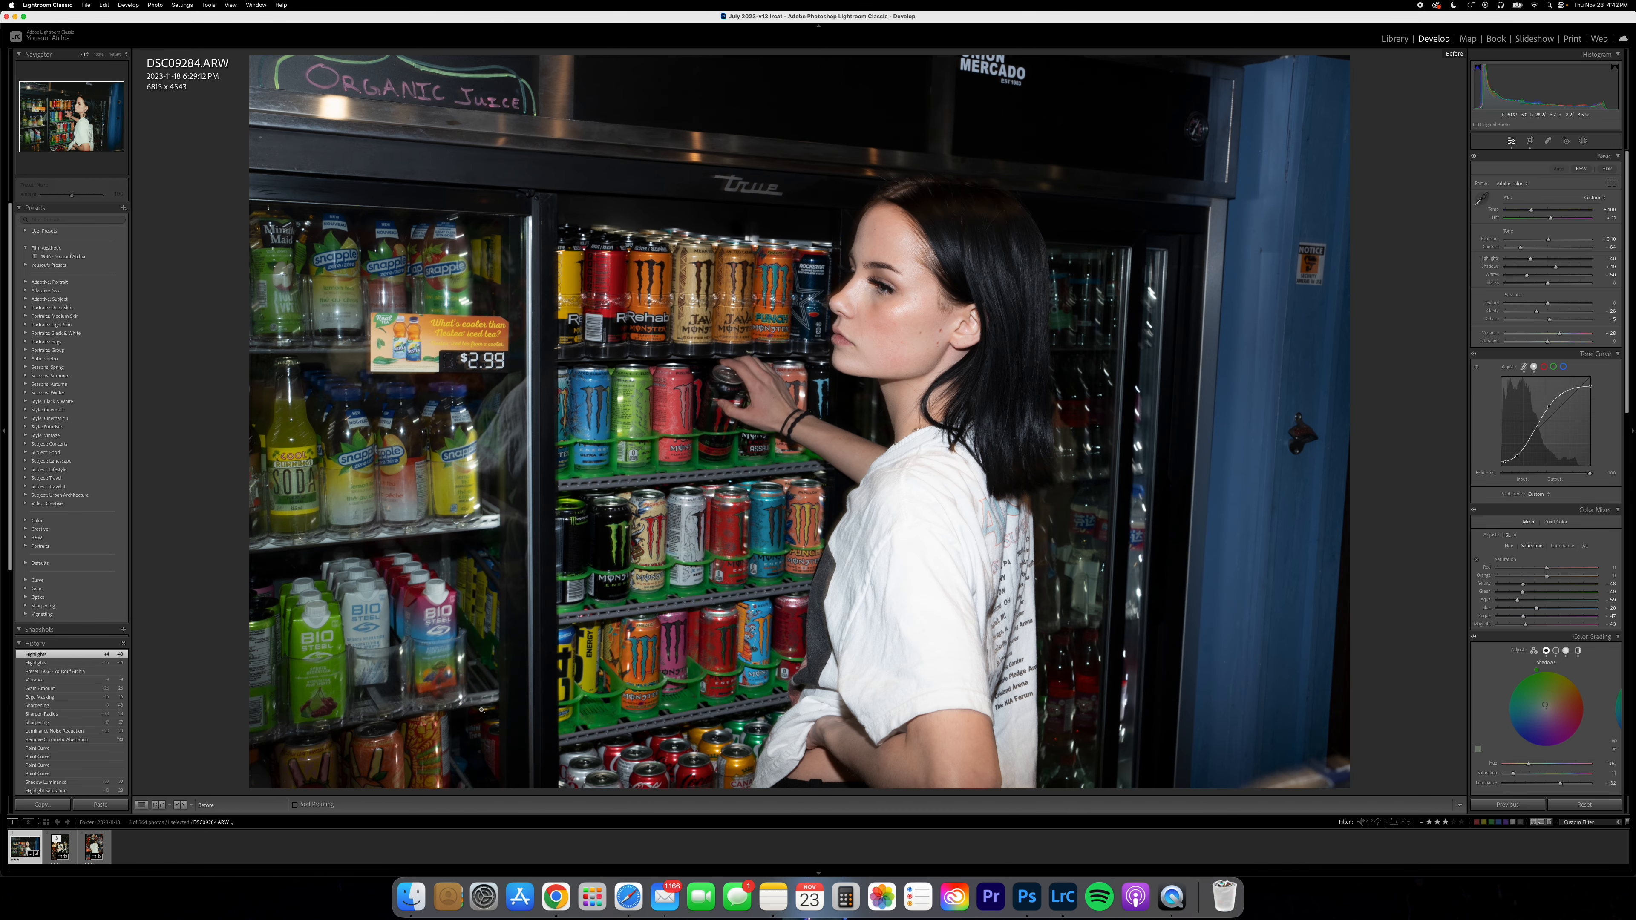
key("backslash")
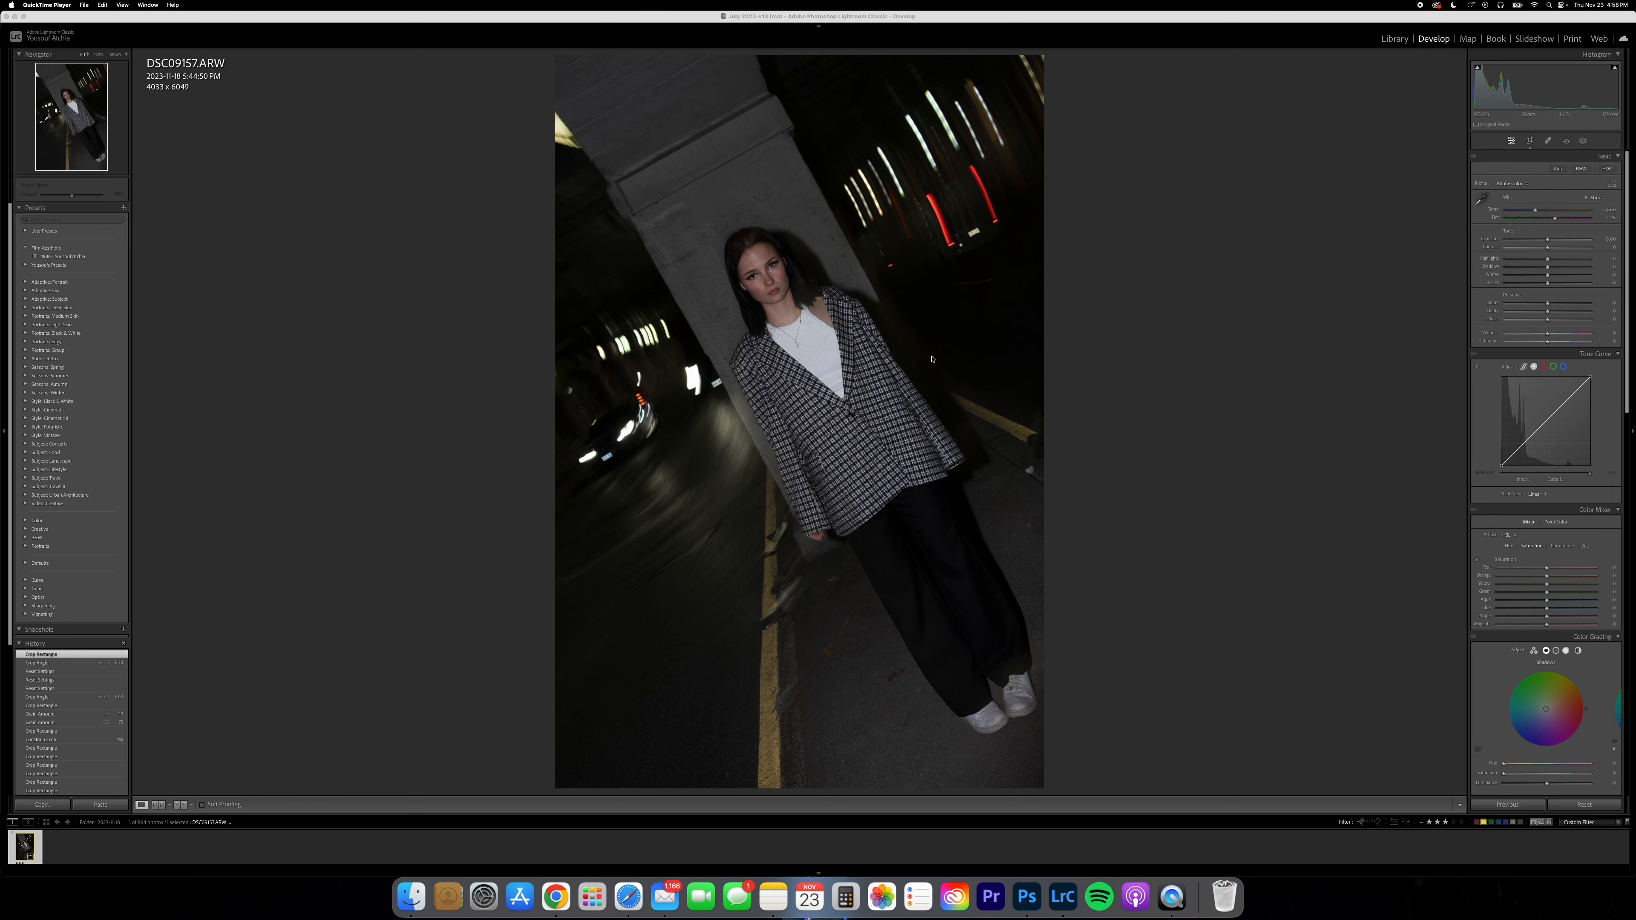
Step: Apply the saved user preset to the street portrait DSC09157.ARW and raise its highlights
left_click(68, 256)
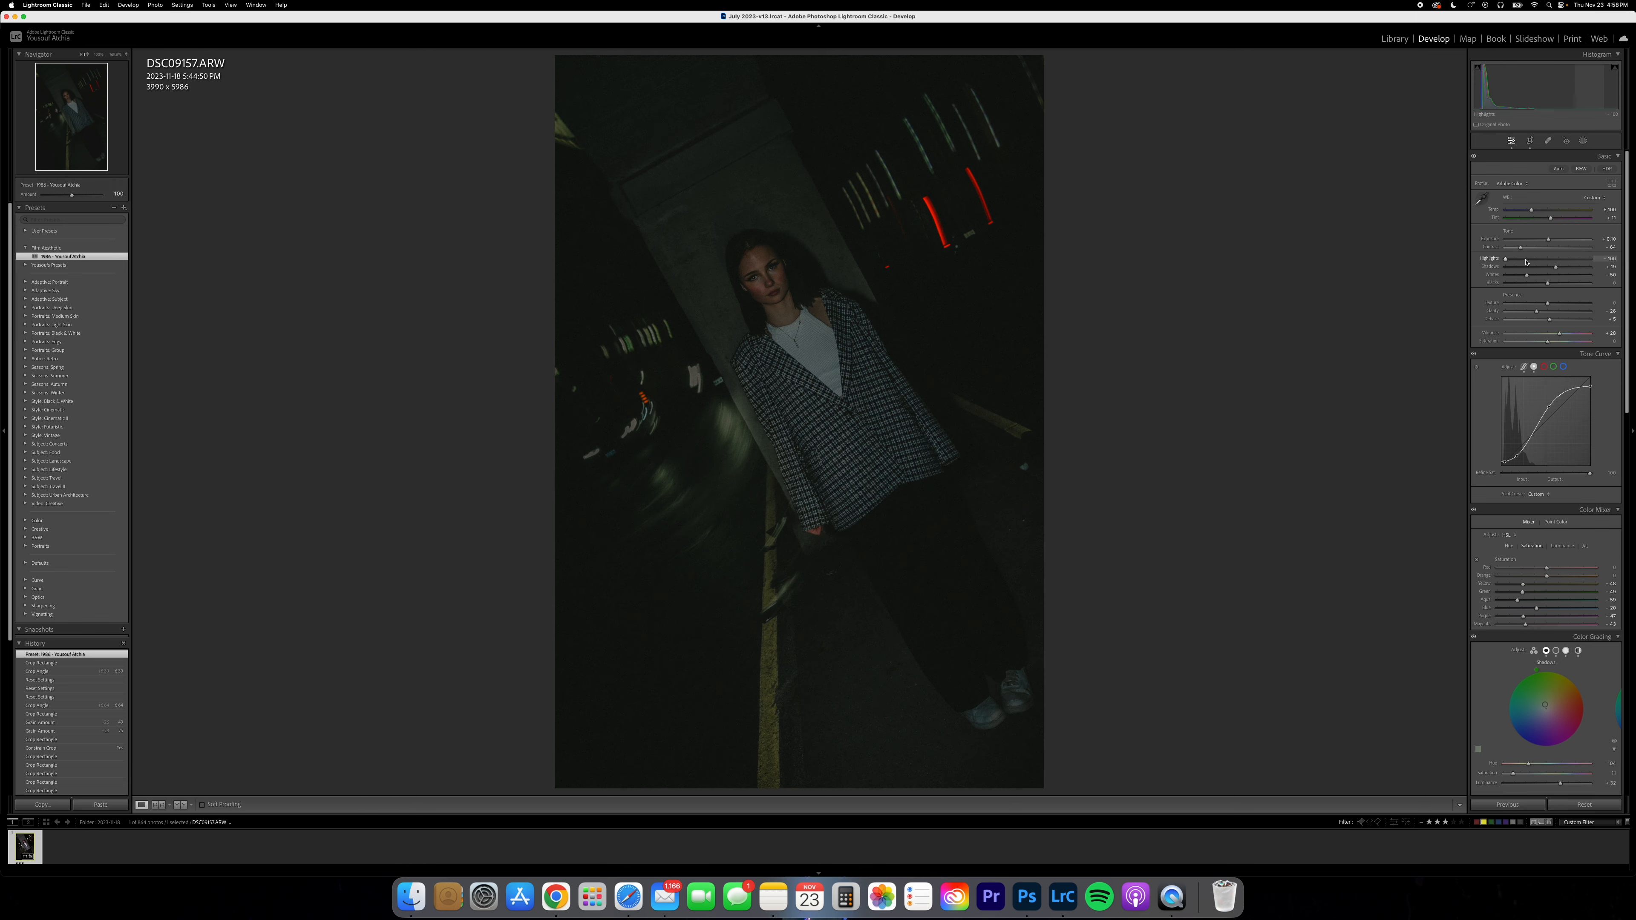
left_click_drag(1505, 258, 1559, 259)
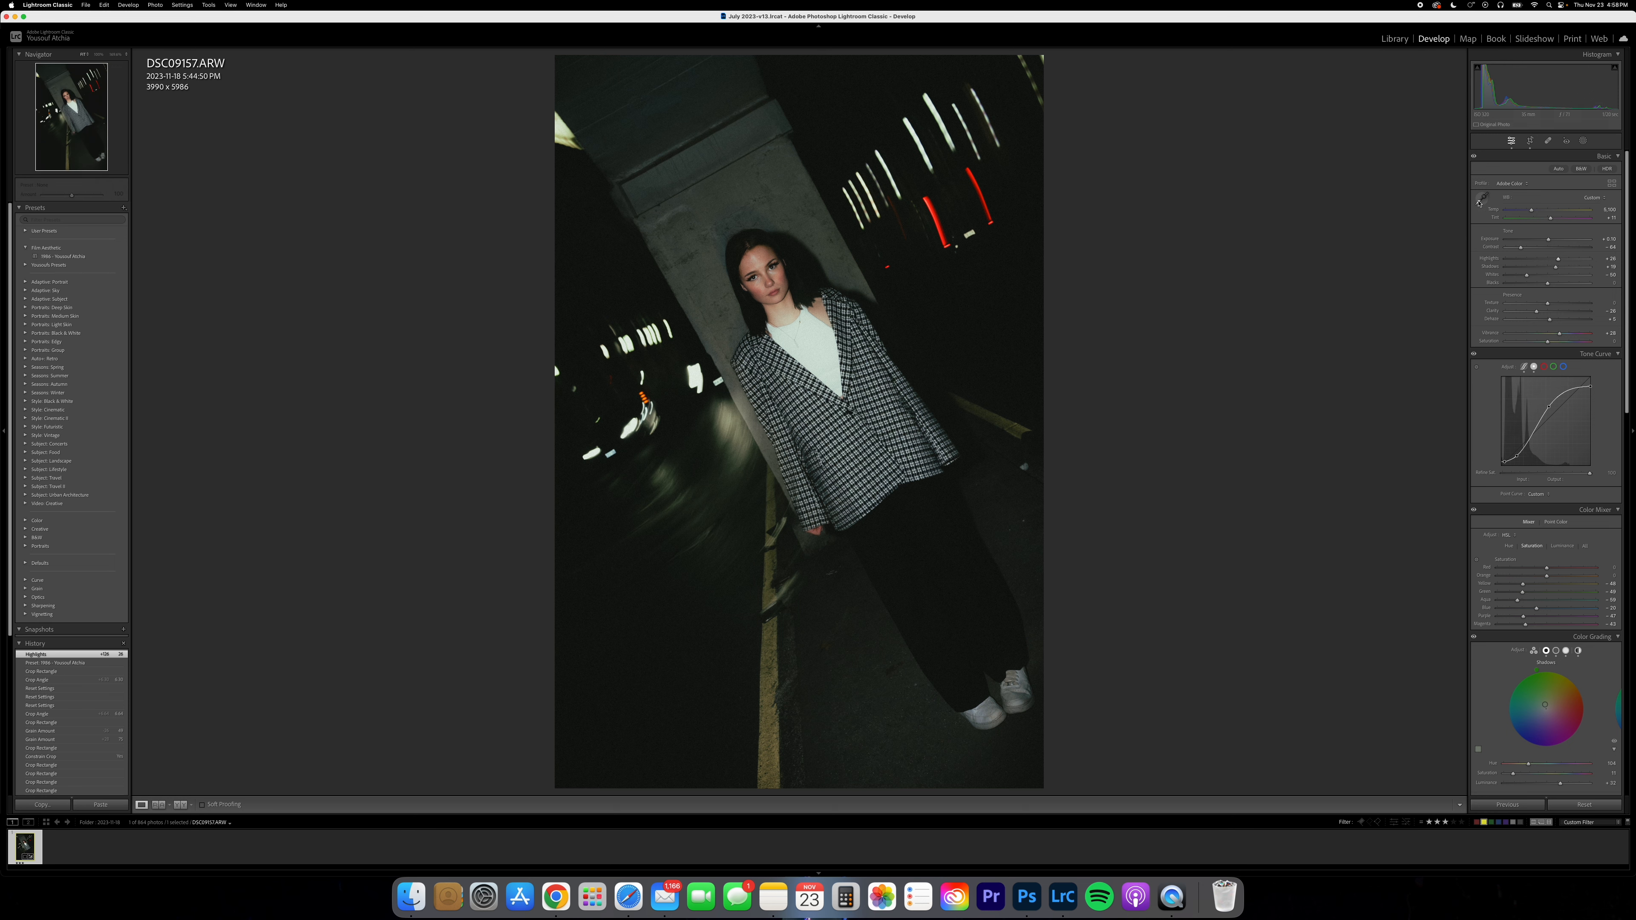
Step: Set the street portrait's white balance from the white top, raise the exposure slightly and reduce the vibrance
left_click(1482, 197)
left_click(821, 343)
left_click_drag(1548, 239, 1552, 241)
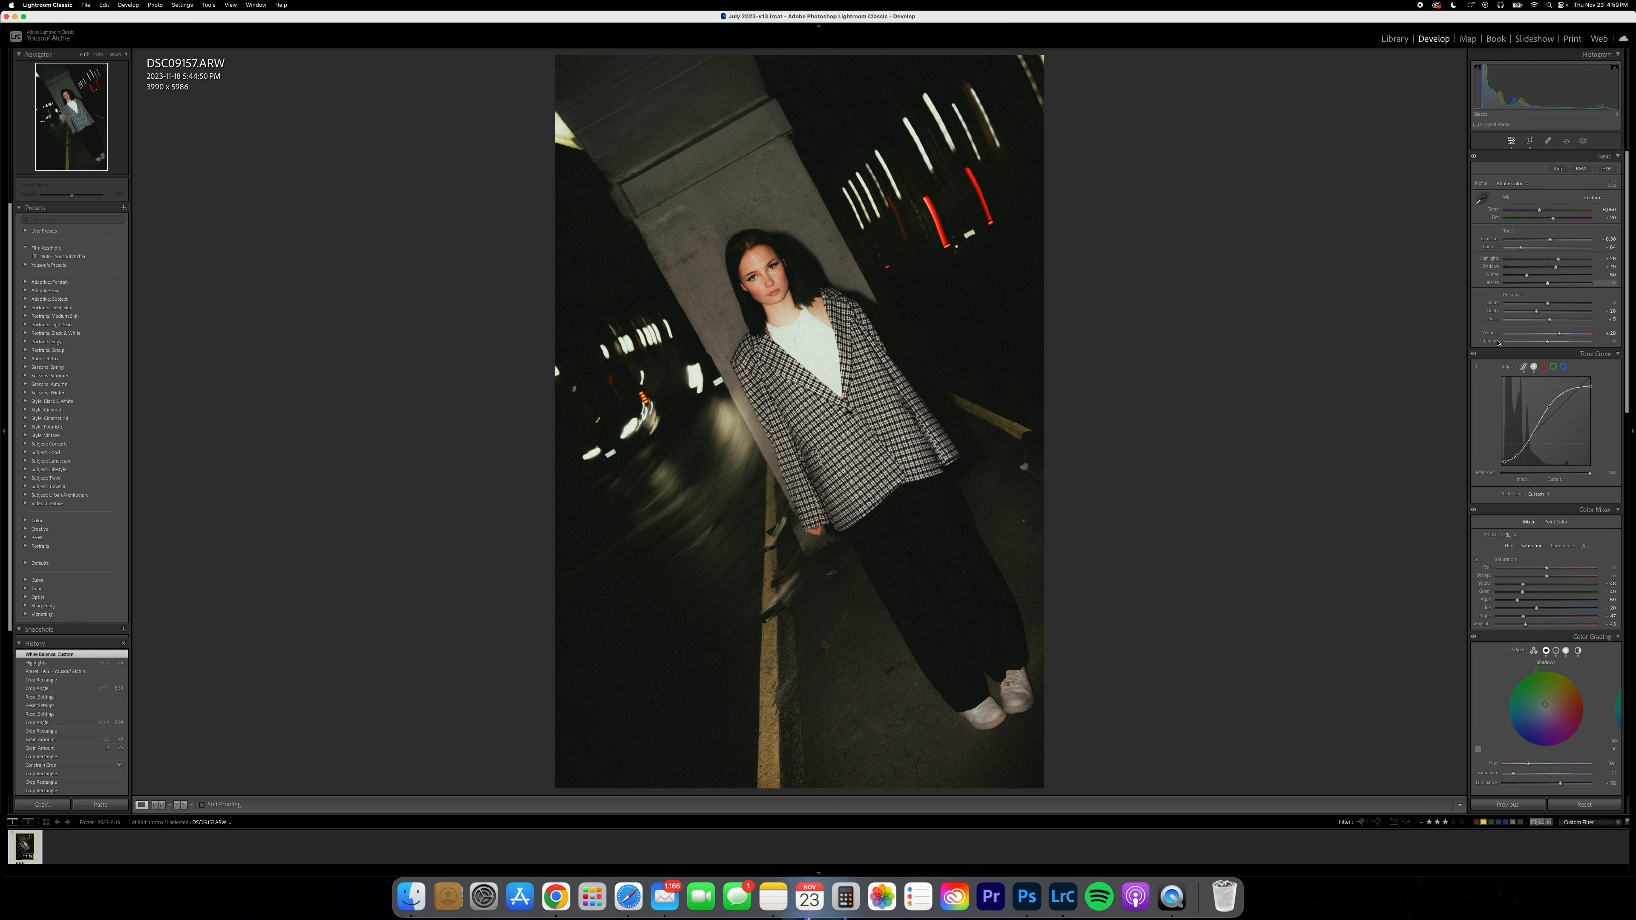
left_click_drag(1550, 239, 1552, 239)
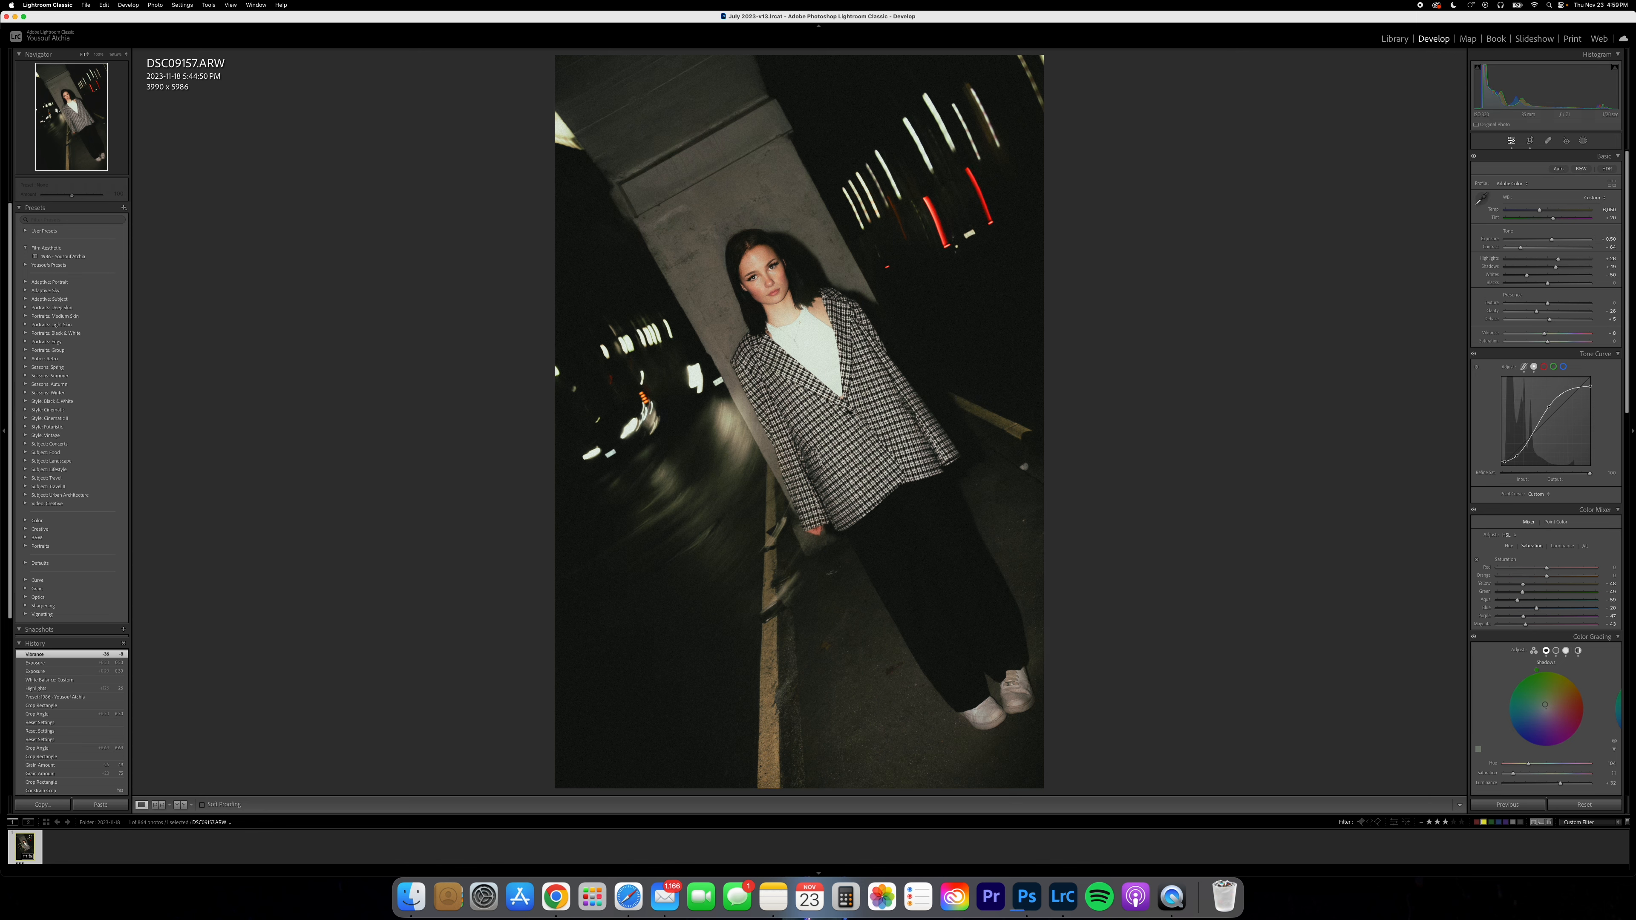
Step: Switch to Photoshop and enlarge the close-up negative texture layer until it covers the whole photo
key("super+Tab")
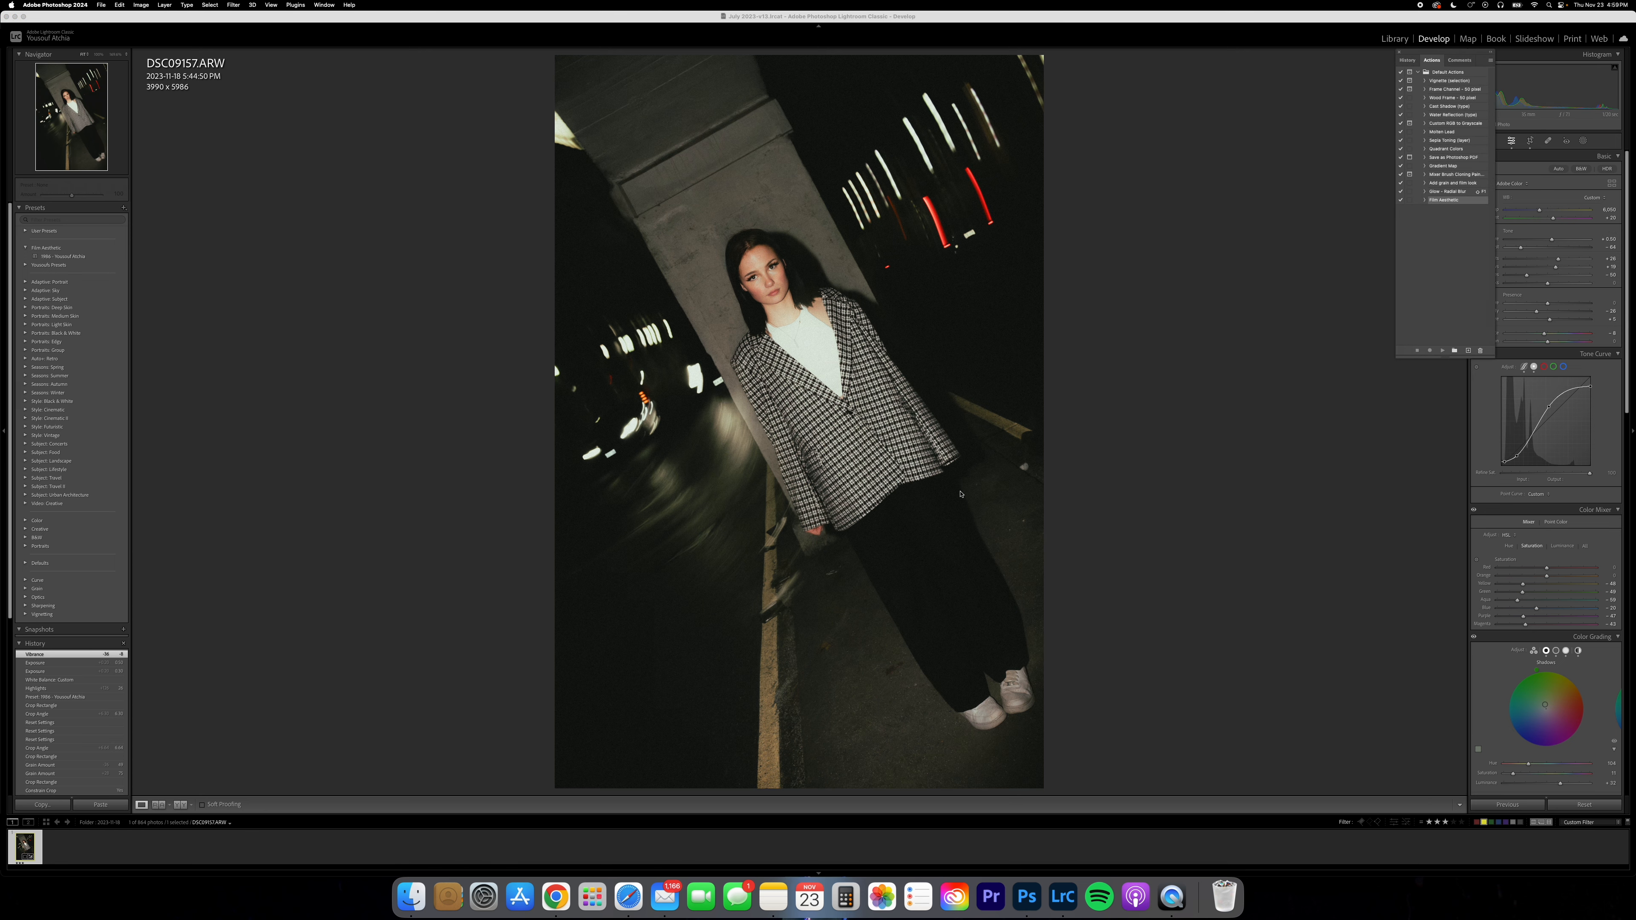
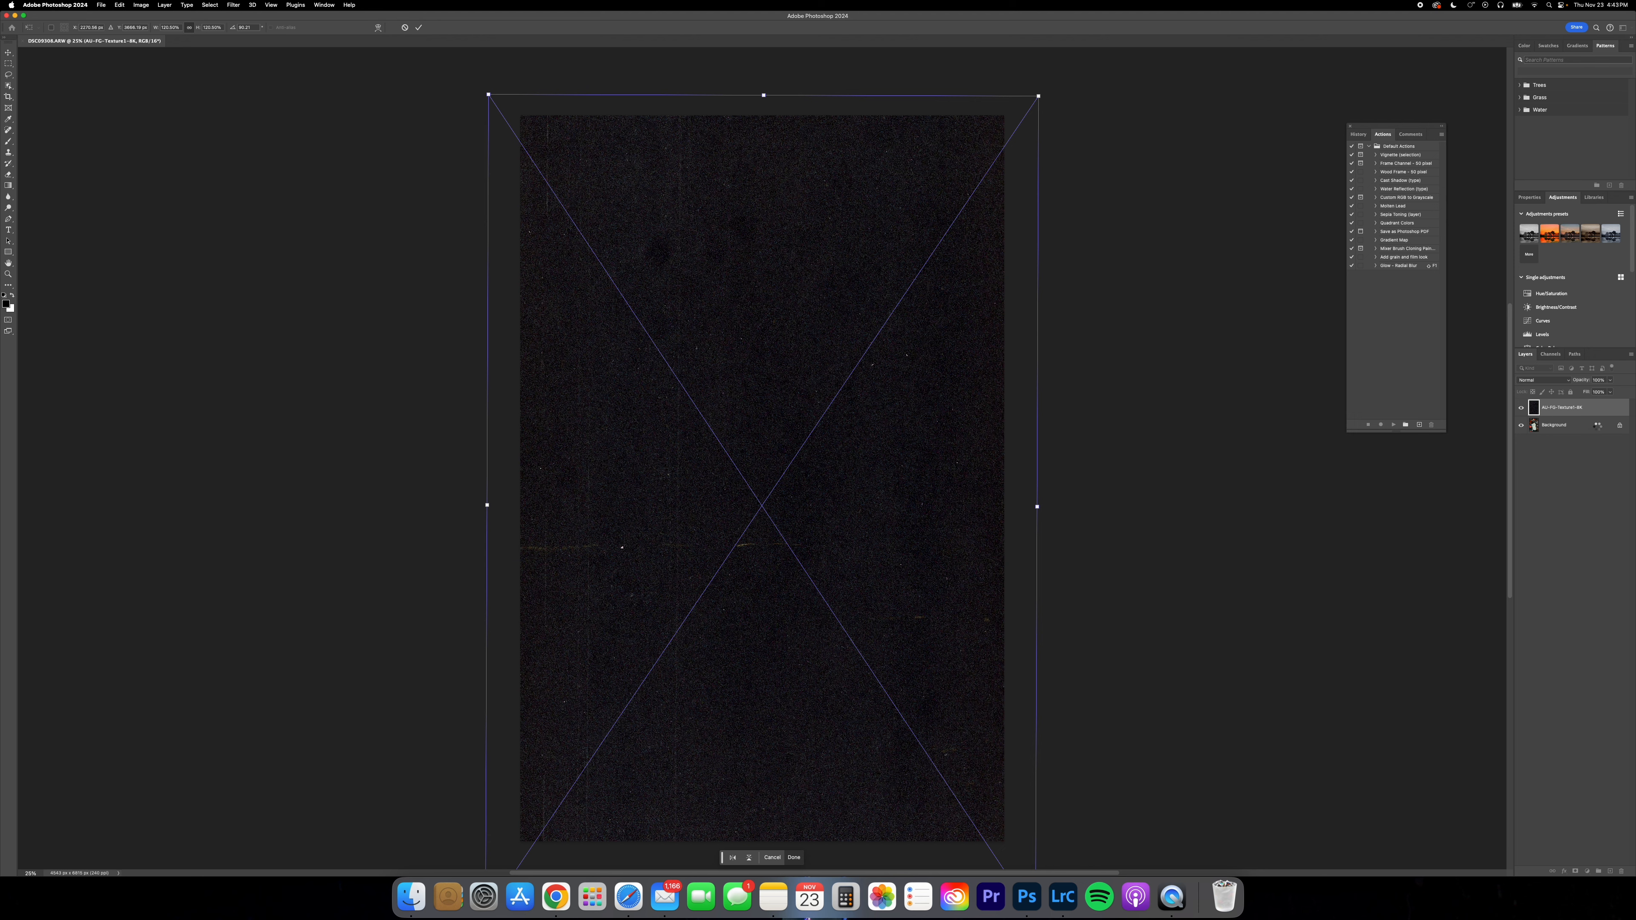
left_click_drag(1568, 426, 1569, 401)
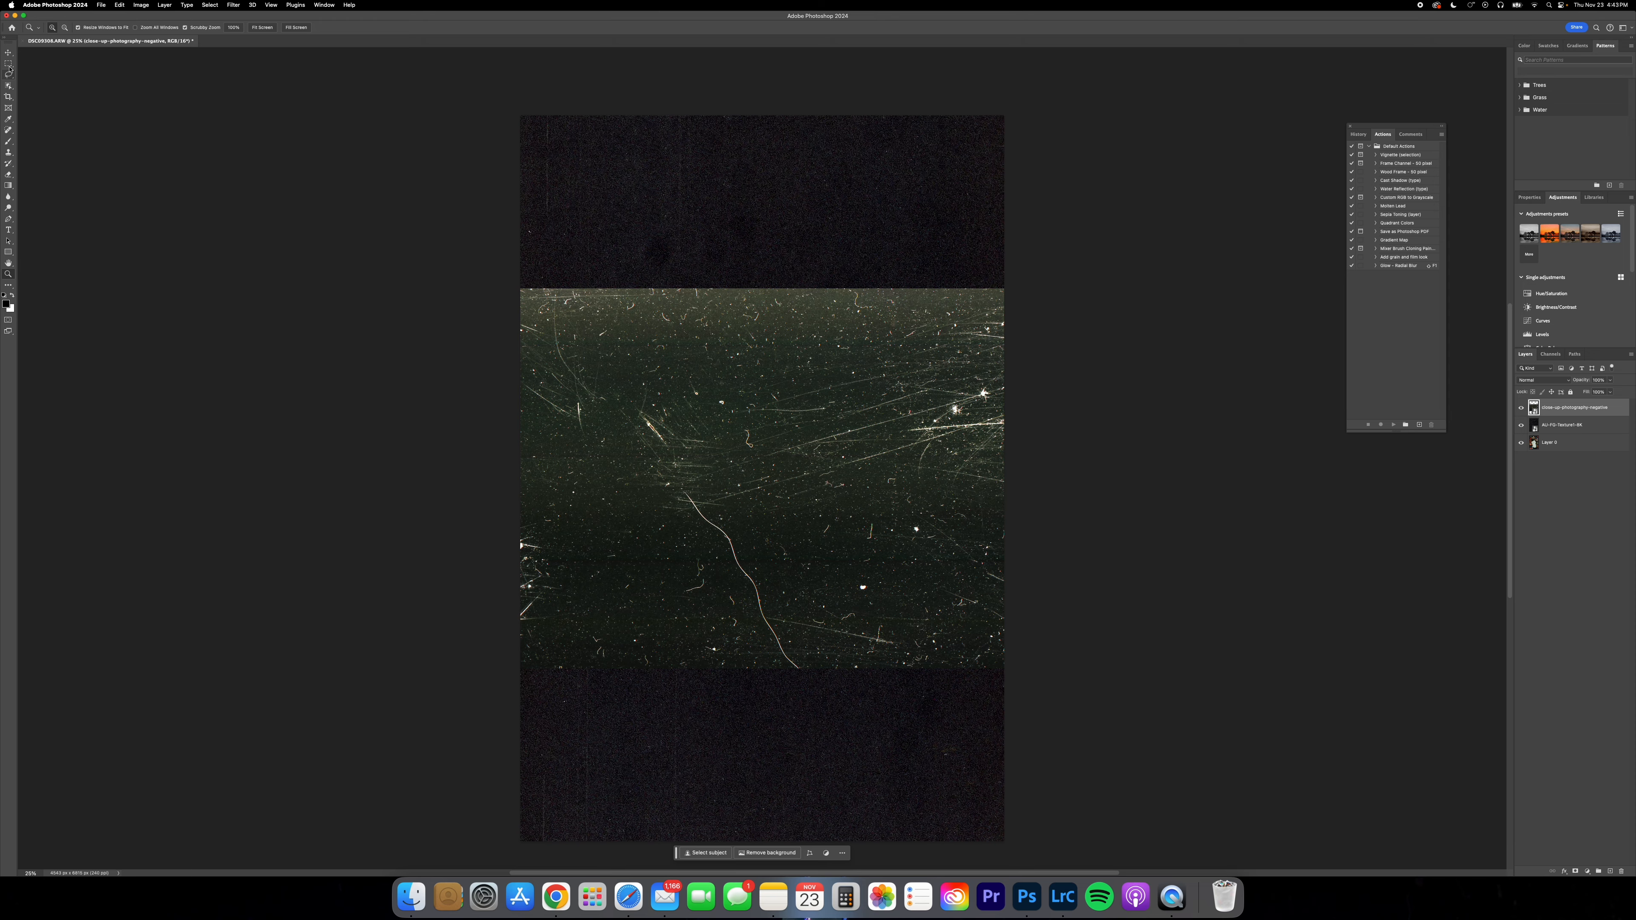
left_click(8, 52)
left_click_drag(1008, 663, 1019, 658)
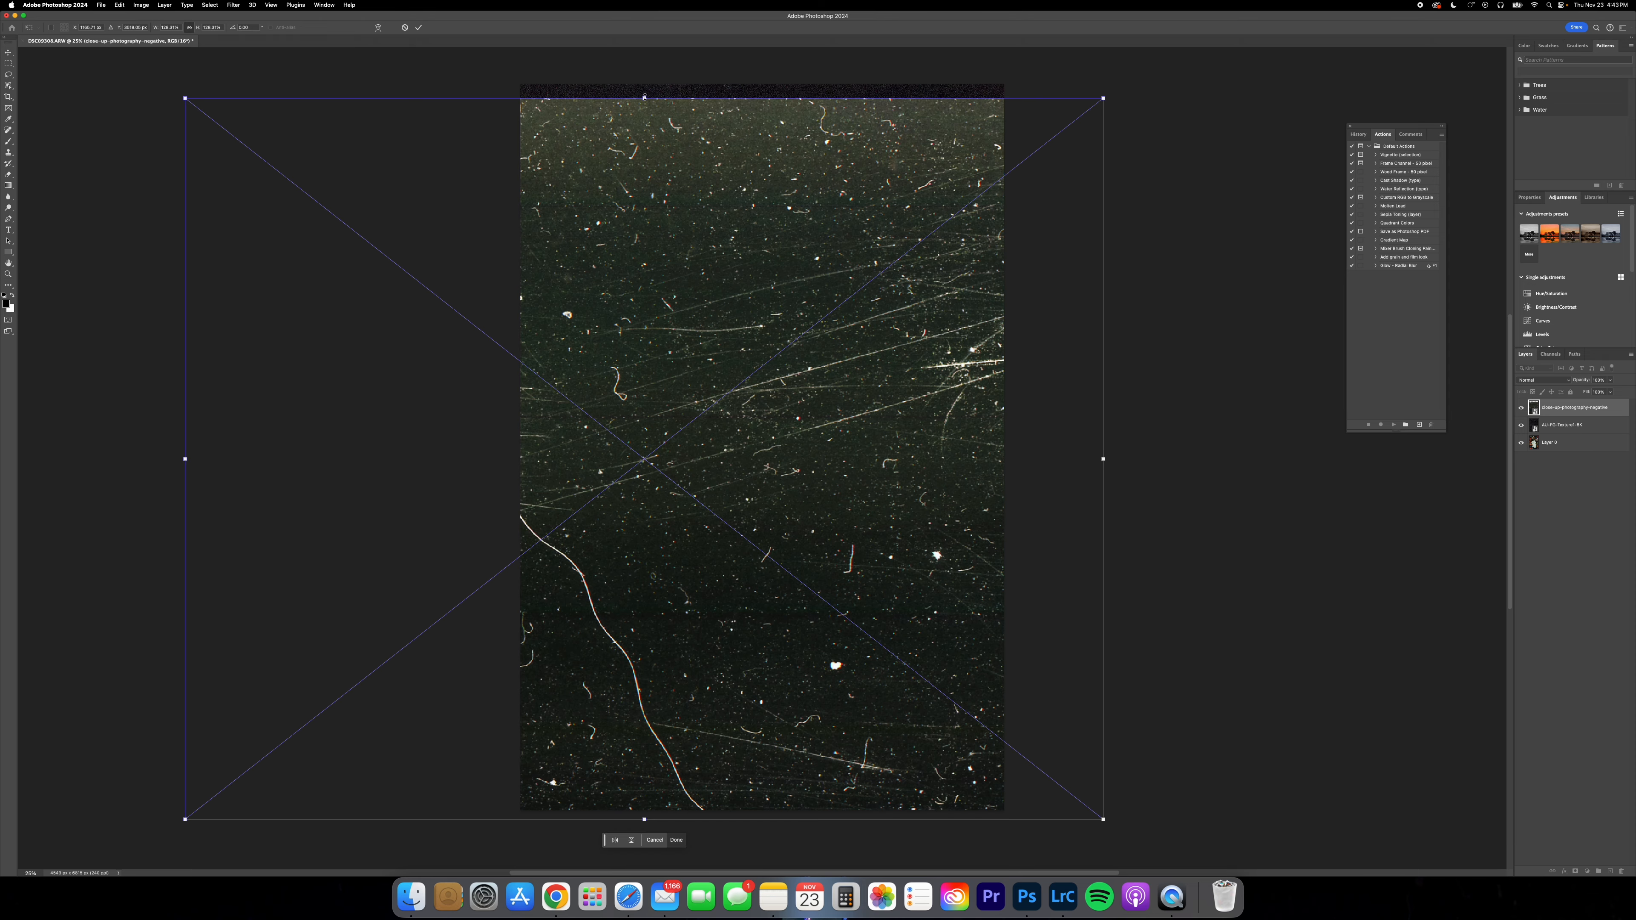
left_click_drag(644, 95, 646, 85)
key("Return")
Step: Move the photo layer above both texture layers and set its blend mode to Lighten
left_click_drag(1549, 442, 1551, 407)
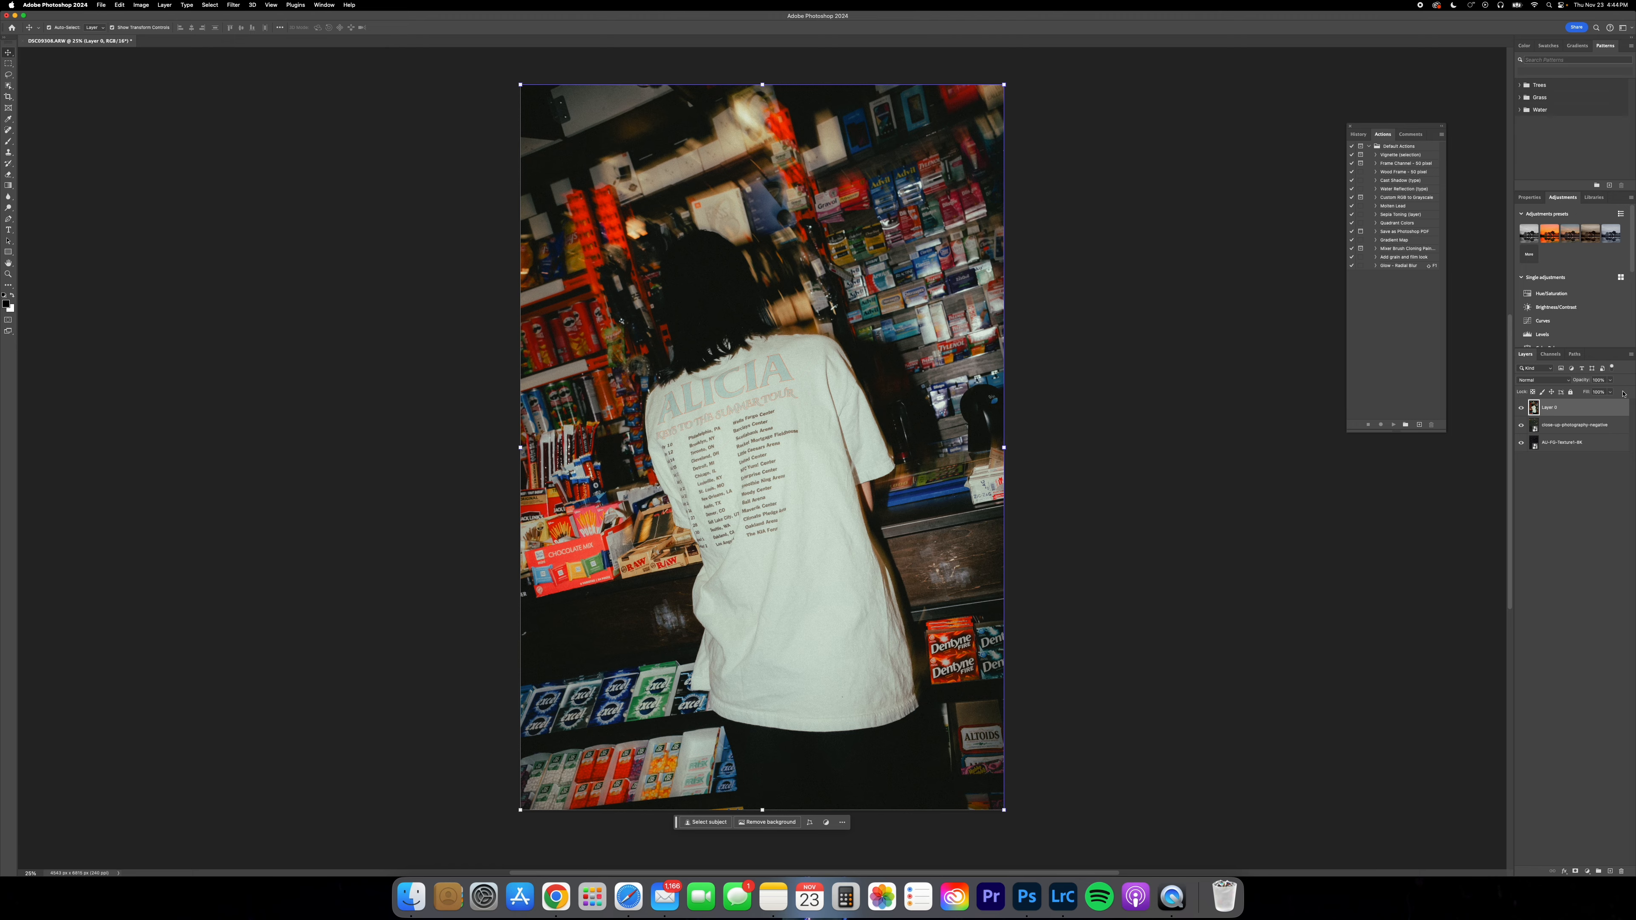
left_click(1568, 383)
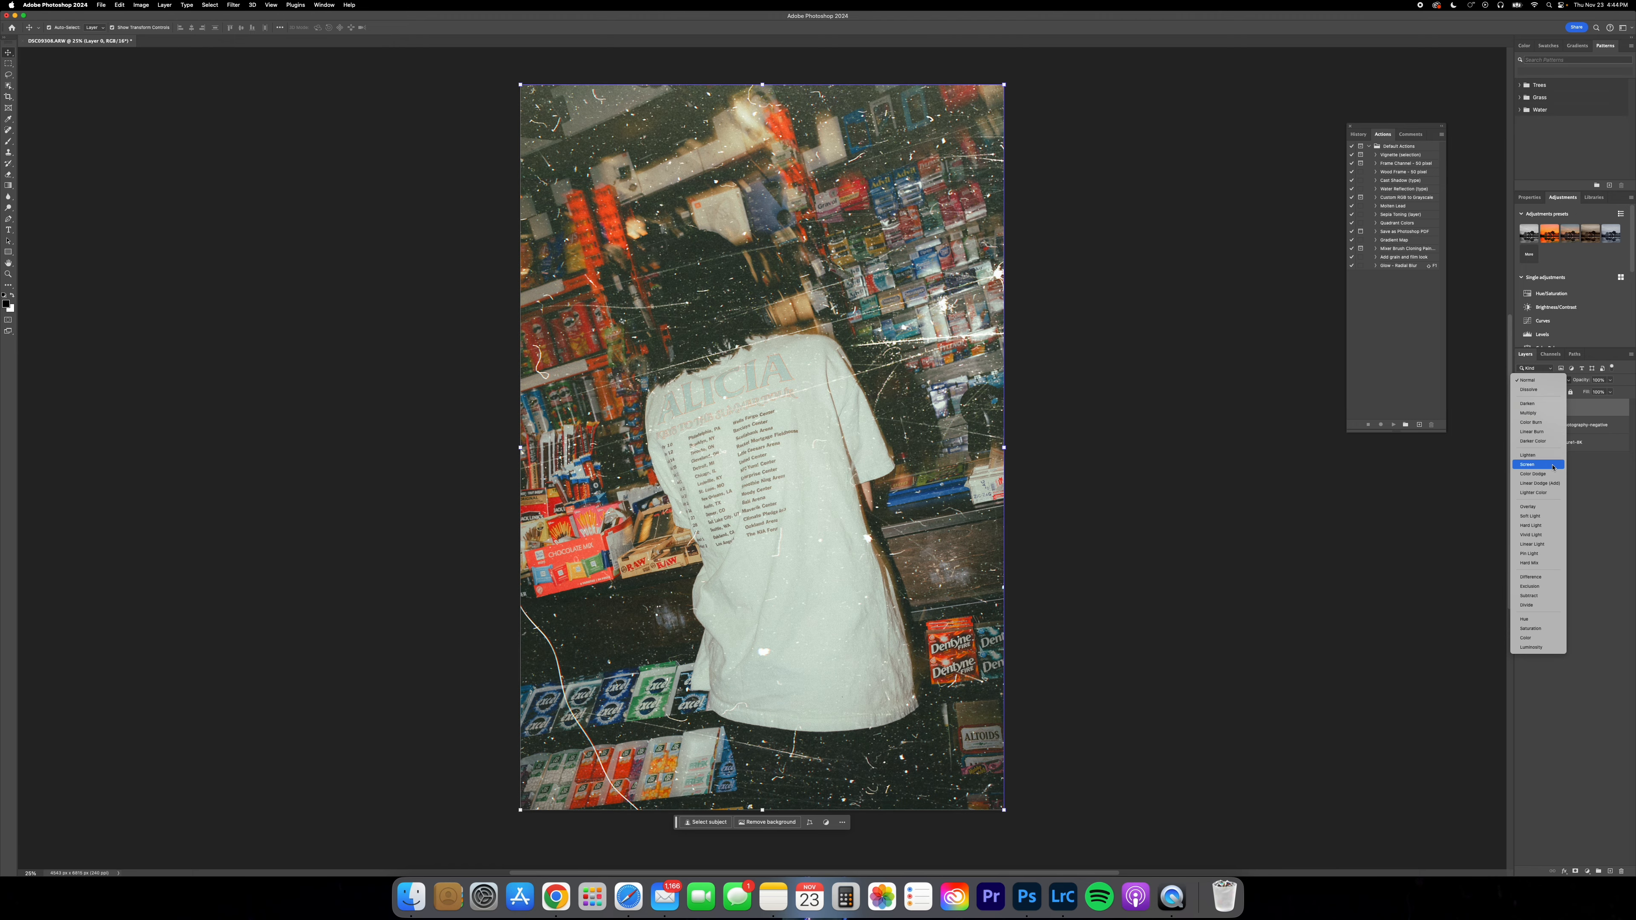
left_click(1543, 455)
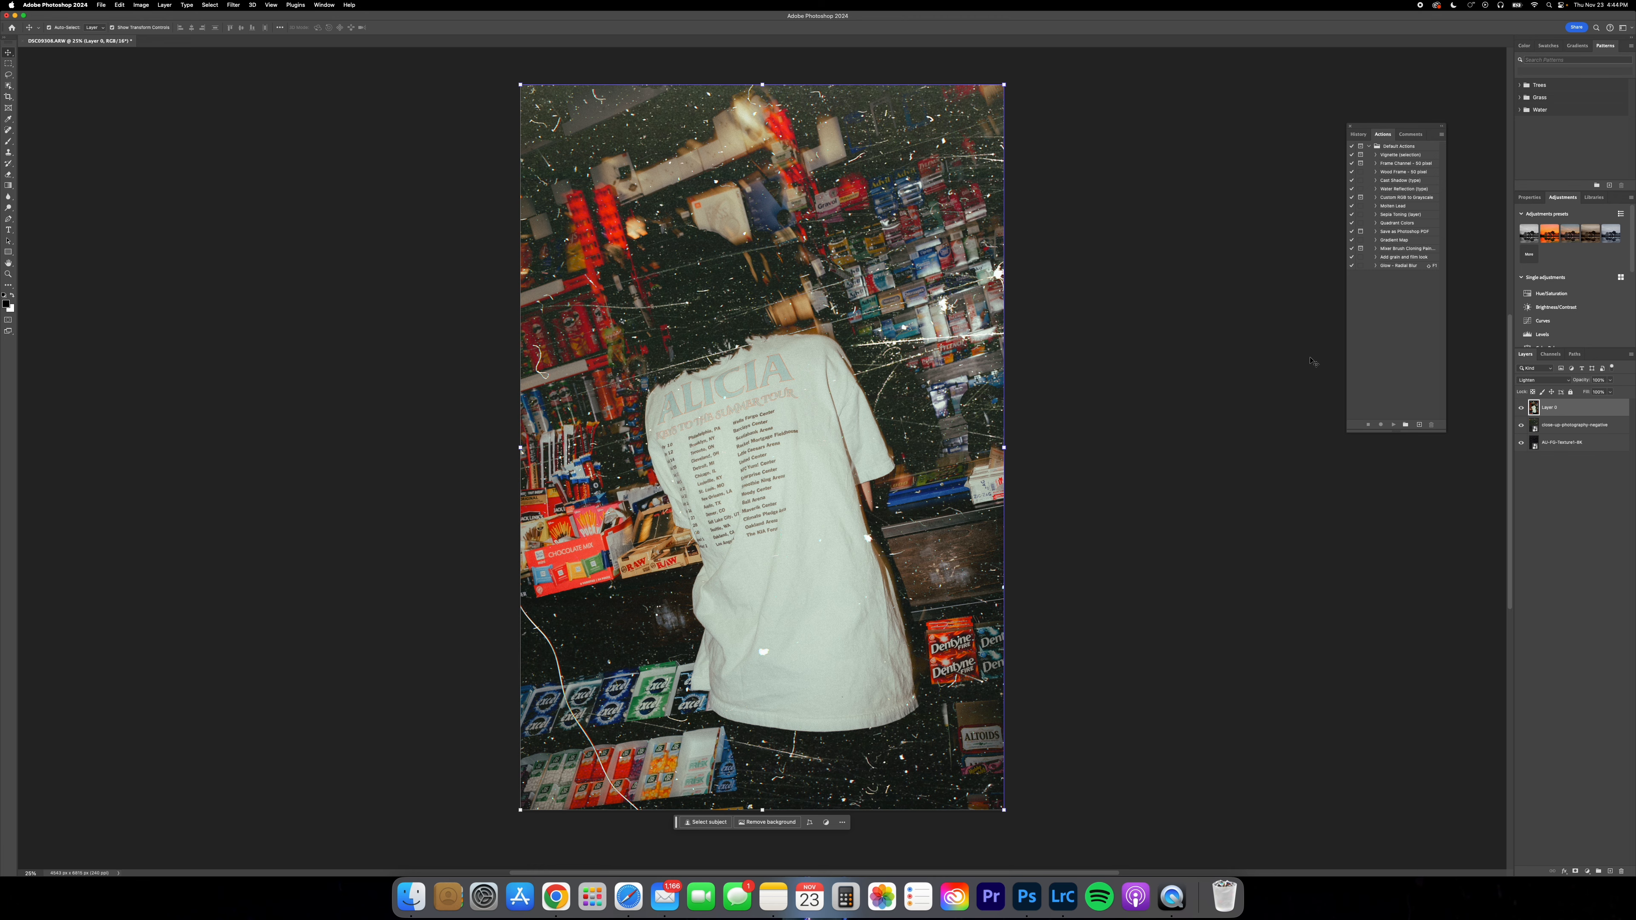
Step: Lower the opacity of the close-up negative and AU-FG texture layers until the scratches and dust become very subtle
left_click(1581, 426)
left_click_drag(1582, 380, 1536, 384)
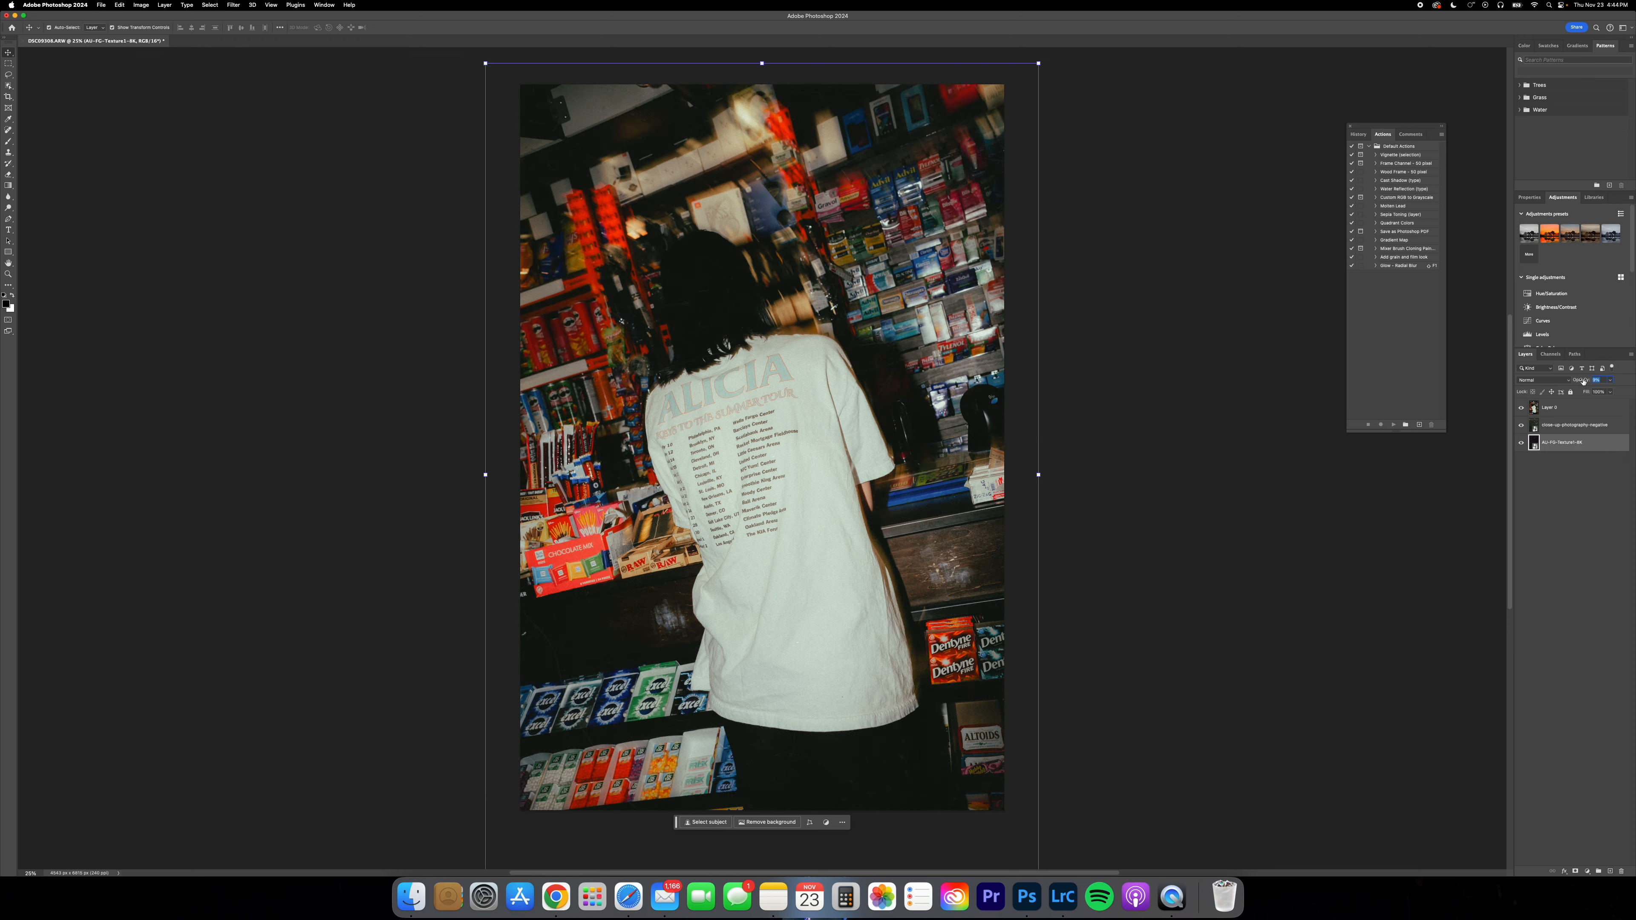
left_click(1571, 522)
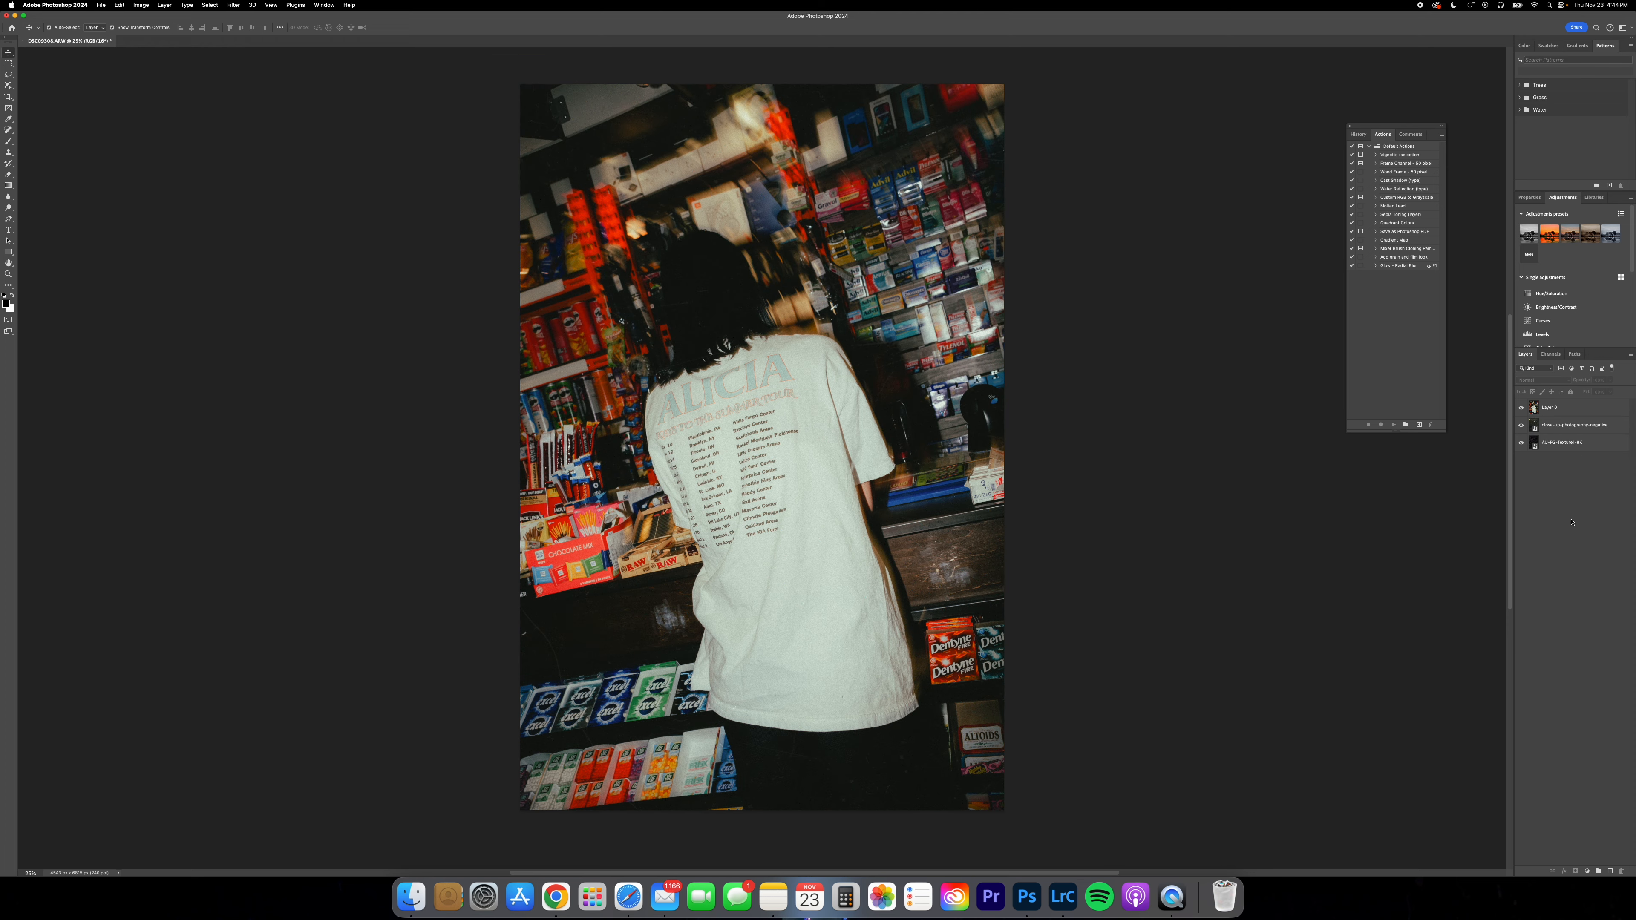
left_click(1577, 444)
left_click(1585, 428)
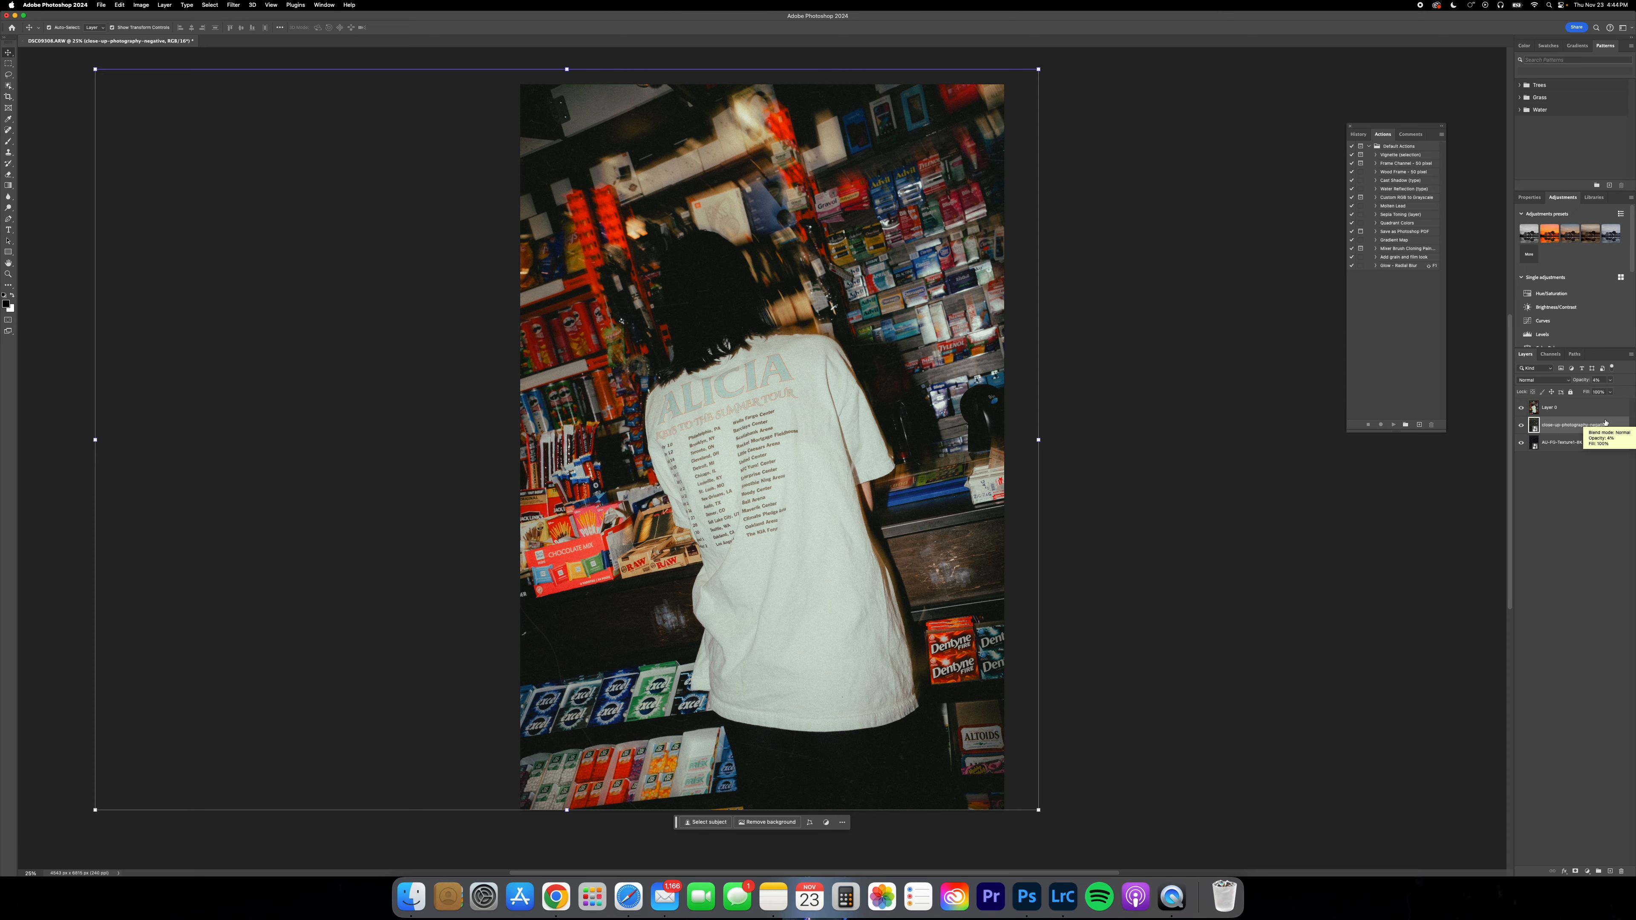
Step: Duplicate the photo layer and apply a Radial Blur to the copy using the Spin method at Good quality
left_click(1604, 406)
key("cmd+j")
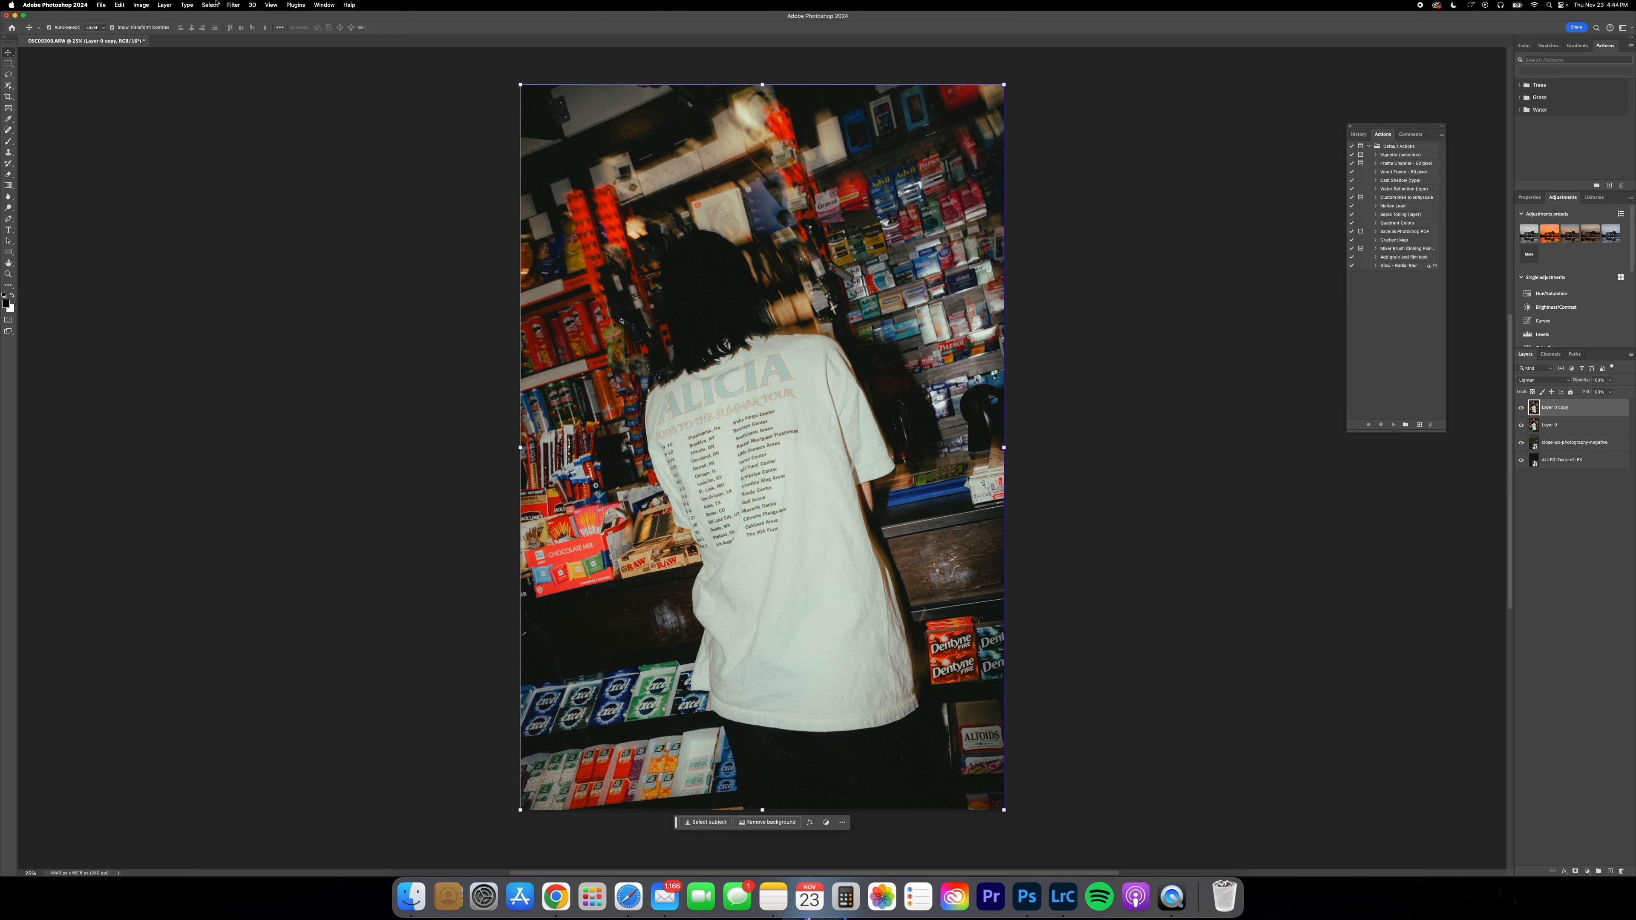
left_click(233, 5)
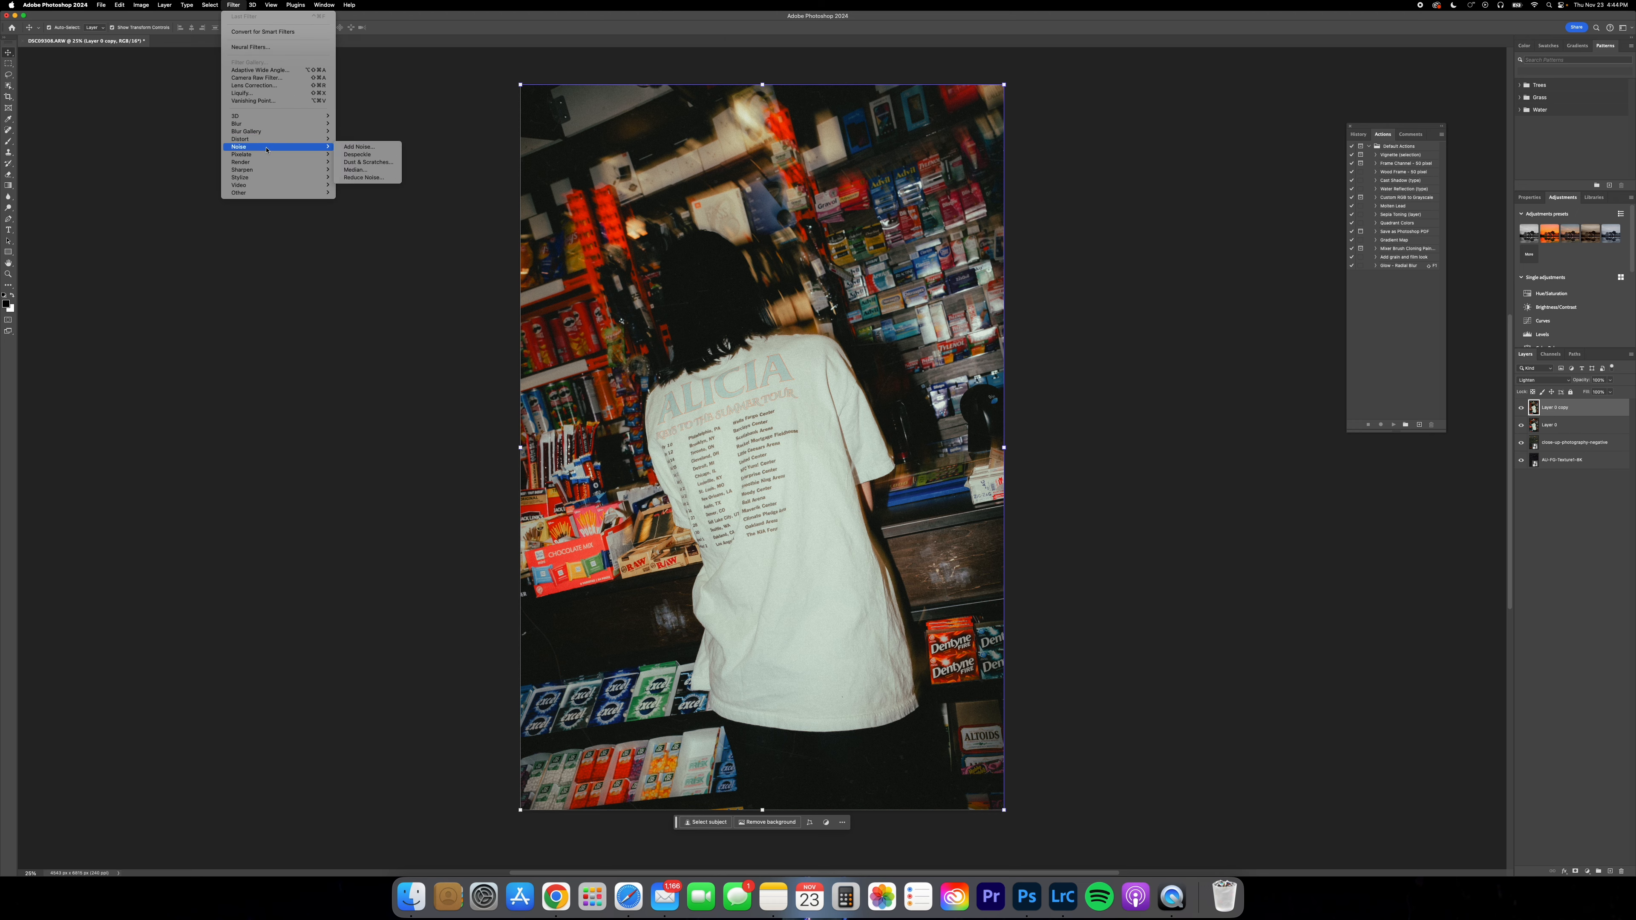
mouse_move(267, 124)
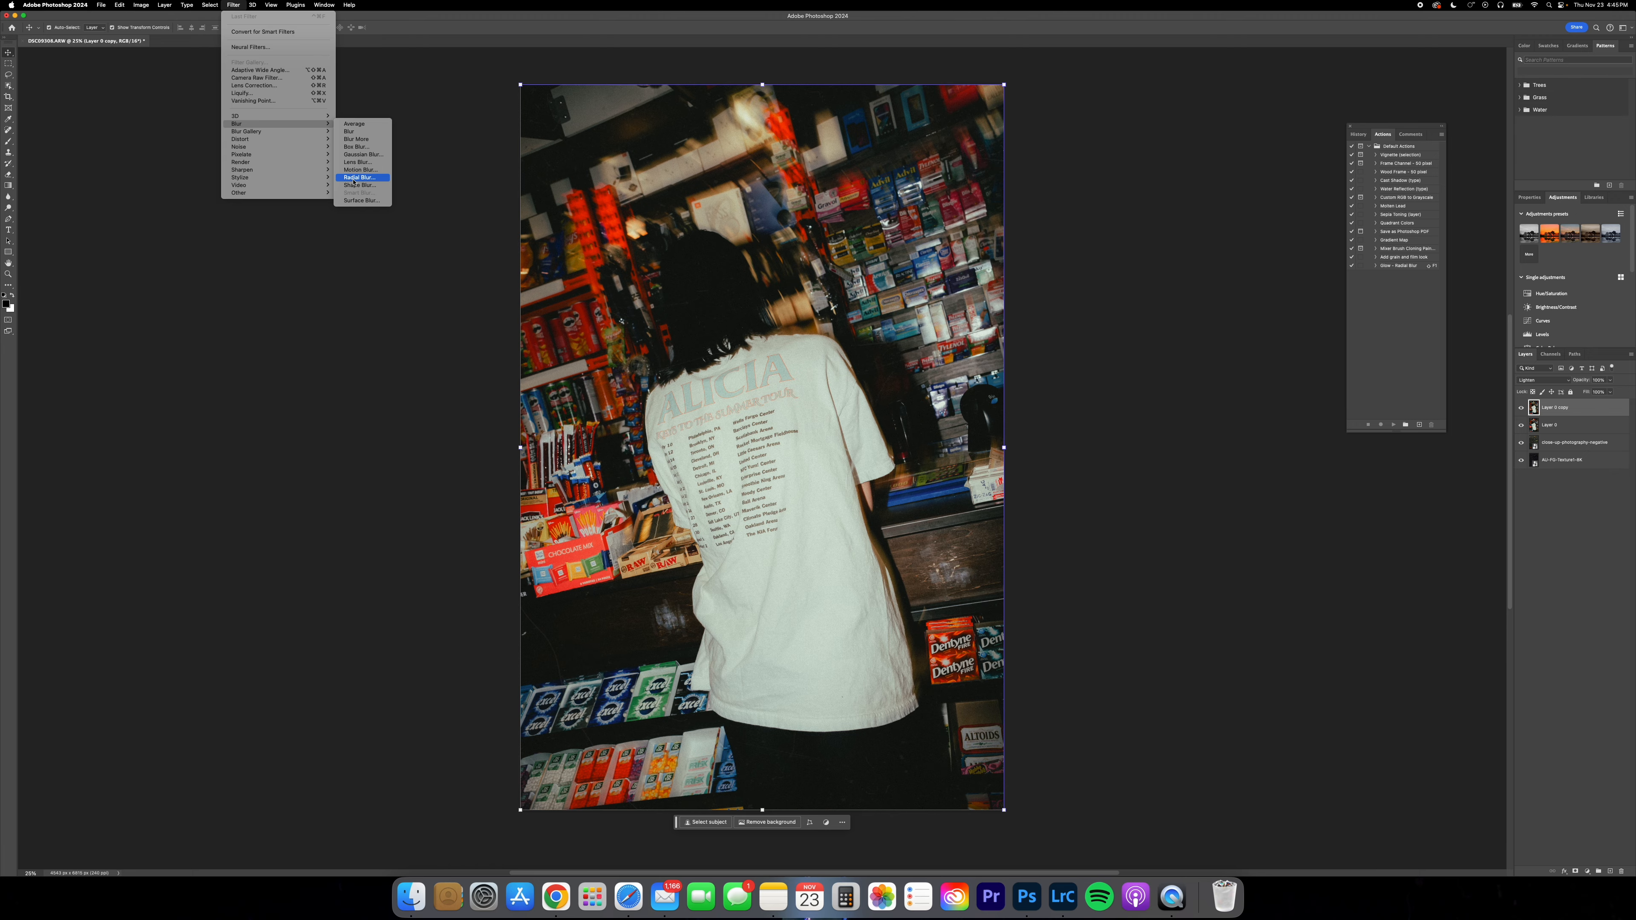
left_click(356, 178)
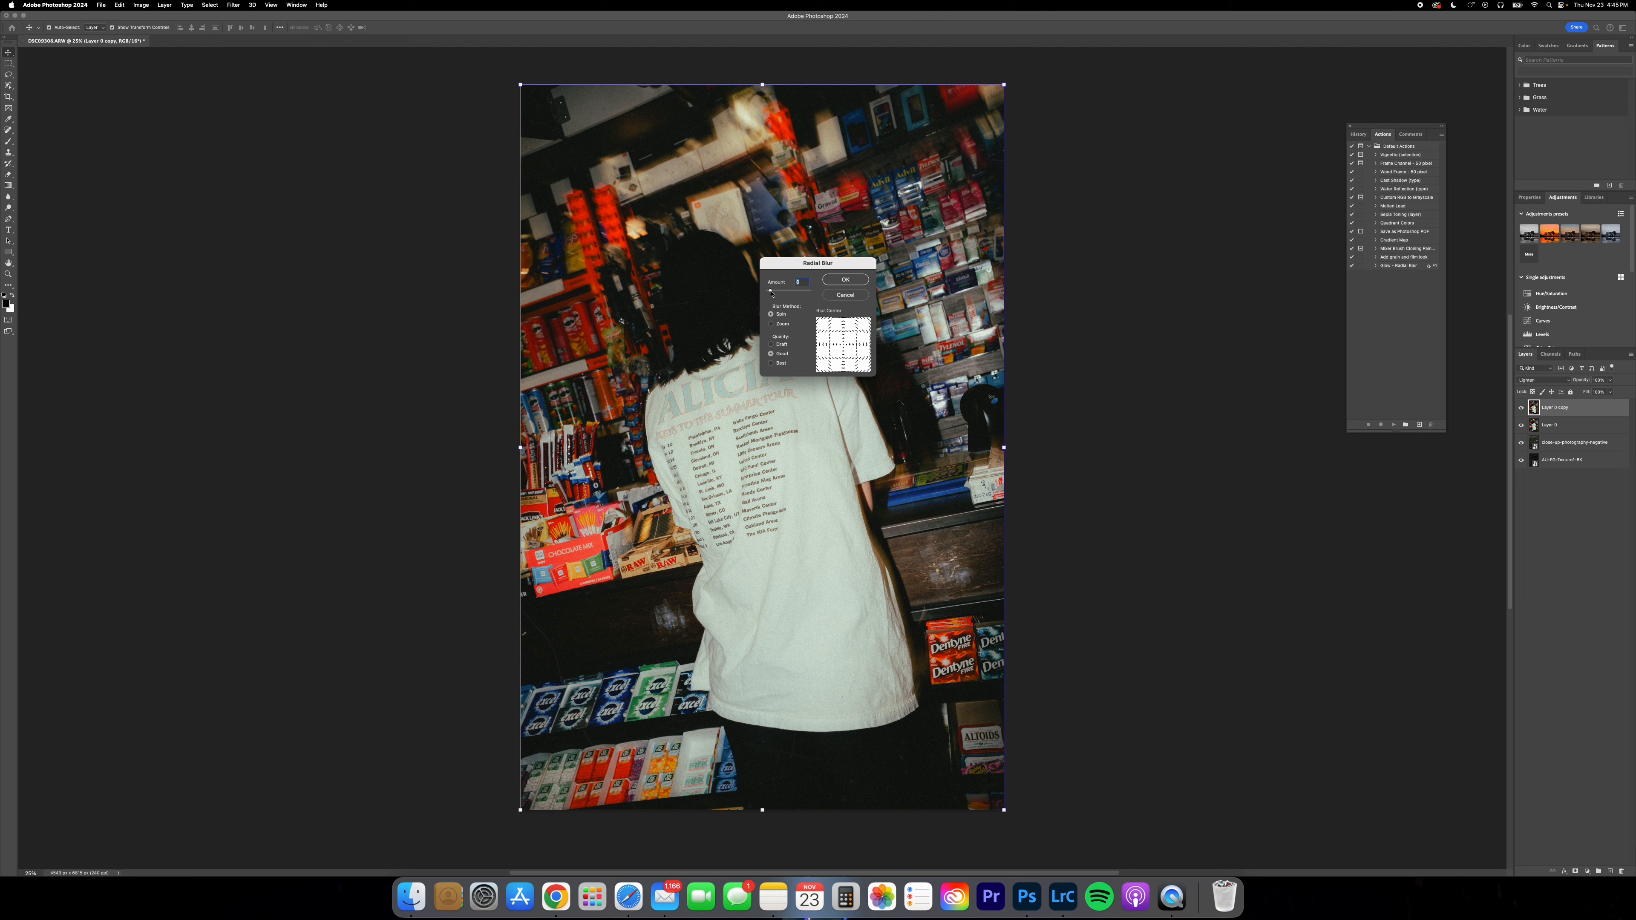
left_click(834, 282)
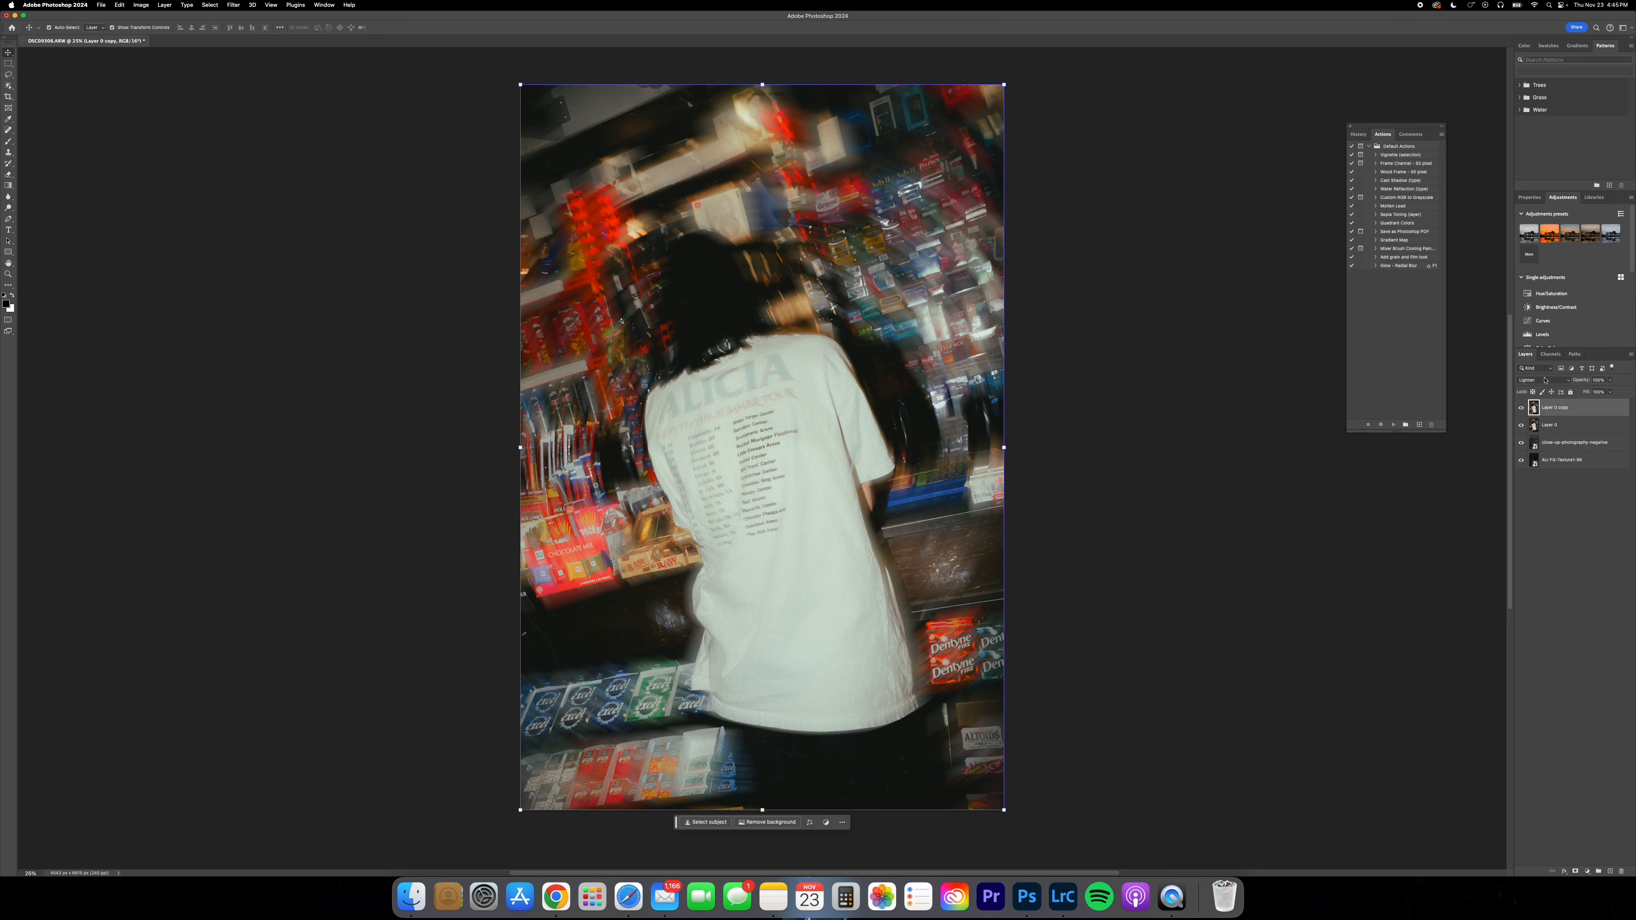
Step: Reduce the blurred copy's opacity to a faint glow and check the effect up close on the shelf products
left_click_drag(1587, 382, 1557, 380)
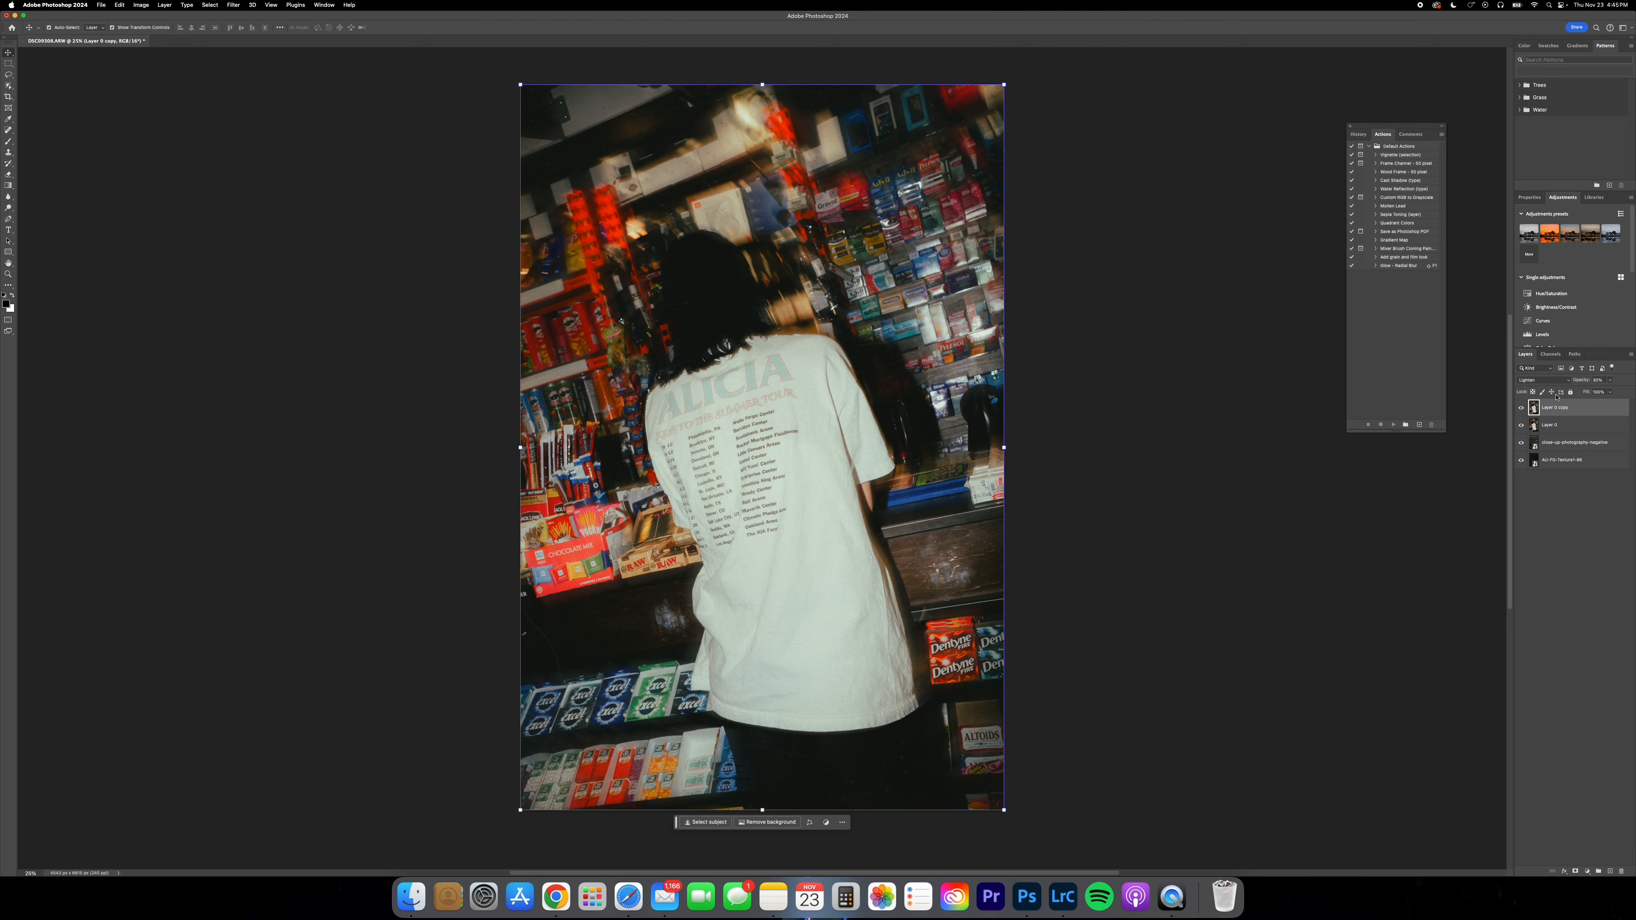
left_click_drag(1578, 380, 1578, 380)
key("z")
left_click_drag(979, 320, 1388, 392)
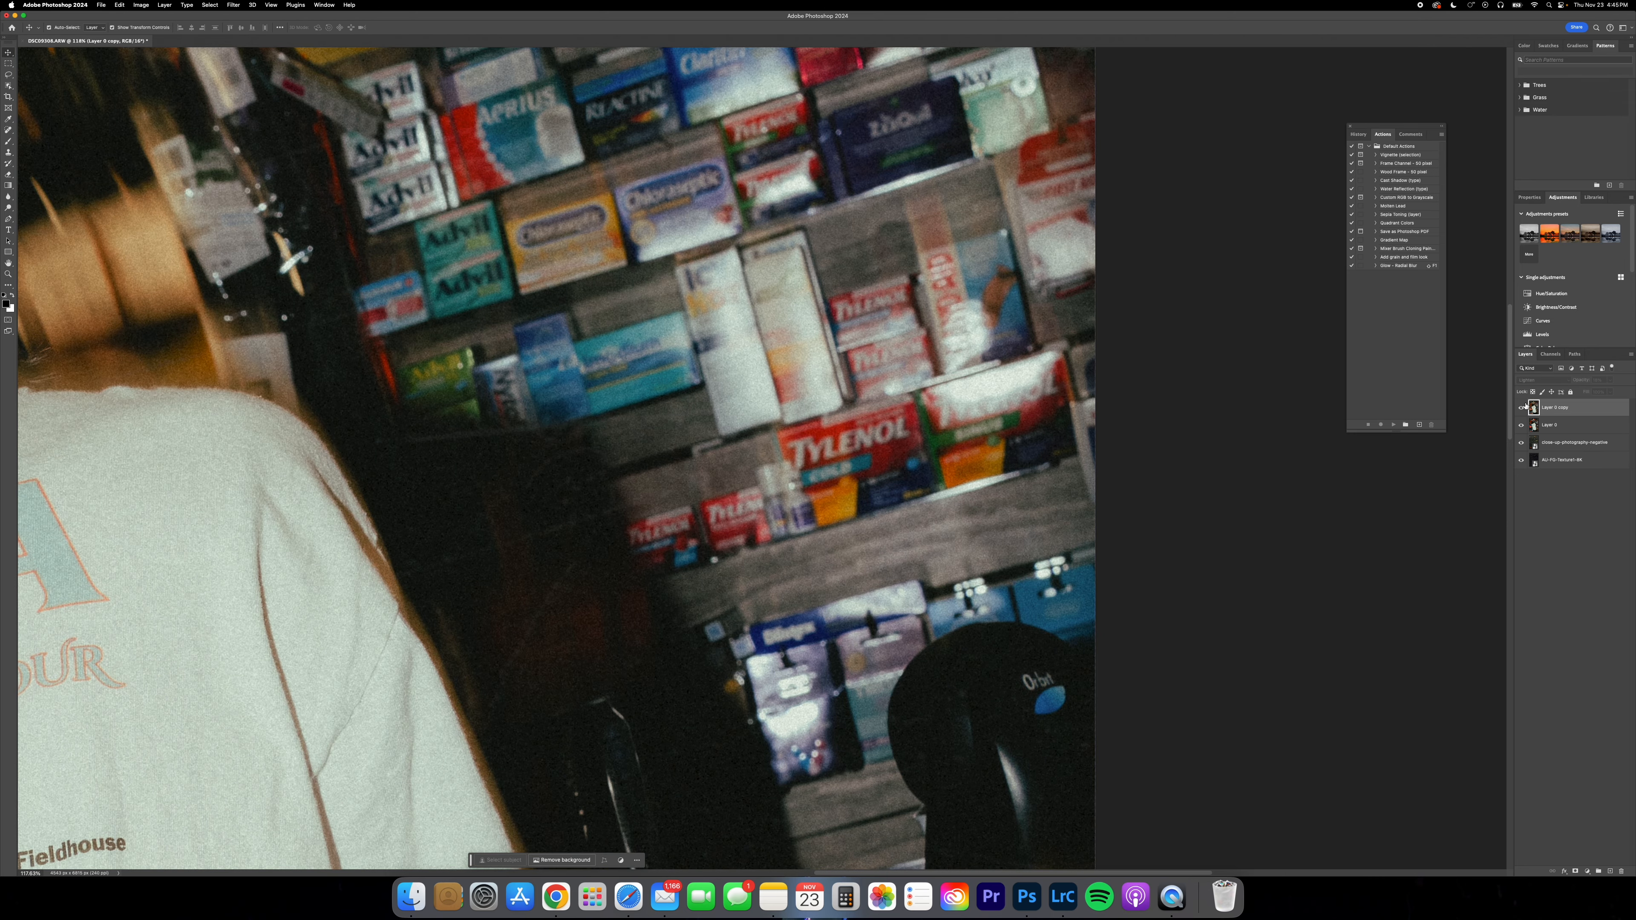
left_click_drag(992, 397, 743, 433)
key("v")
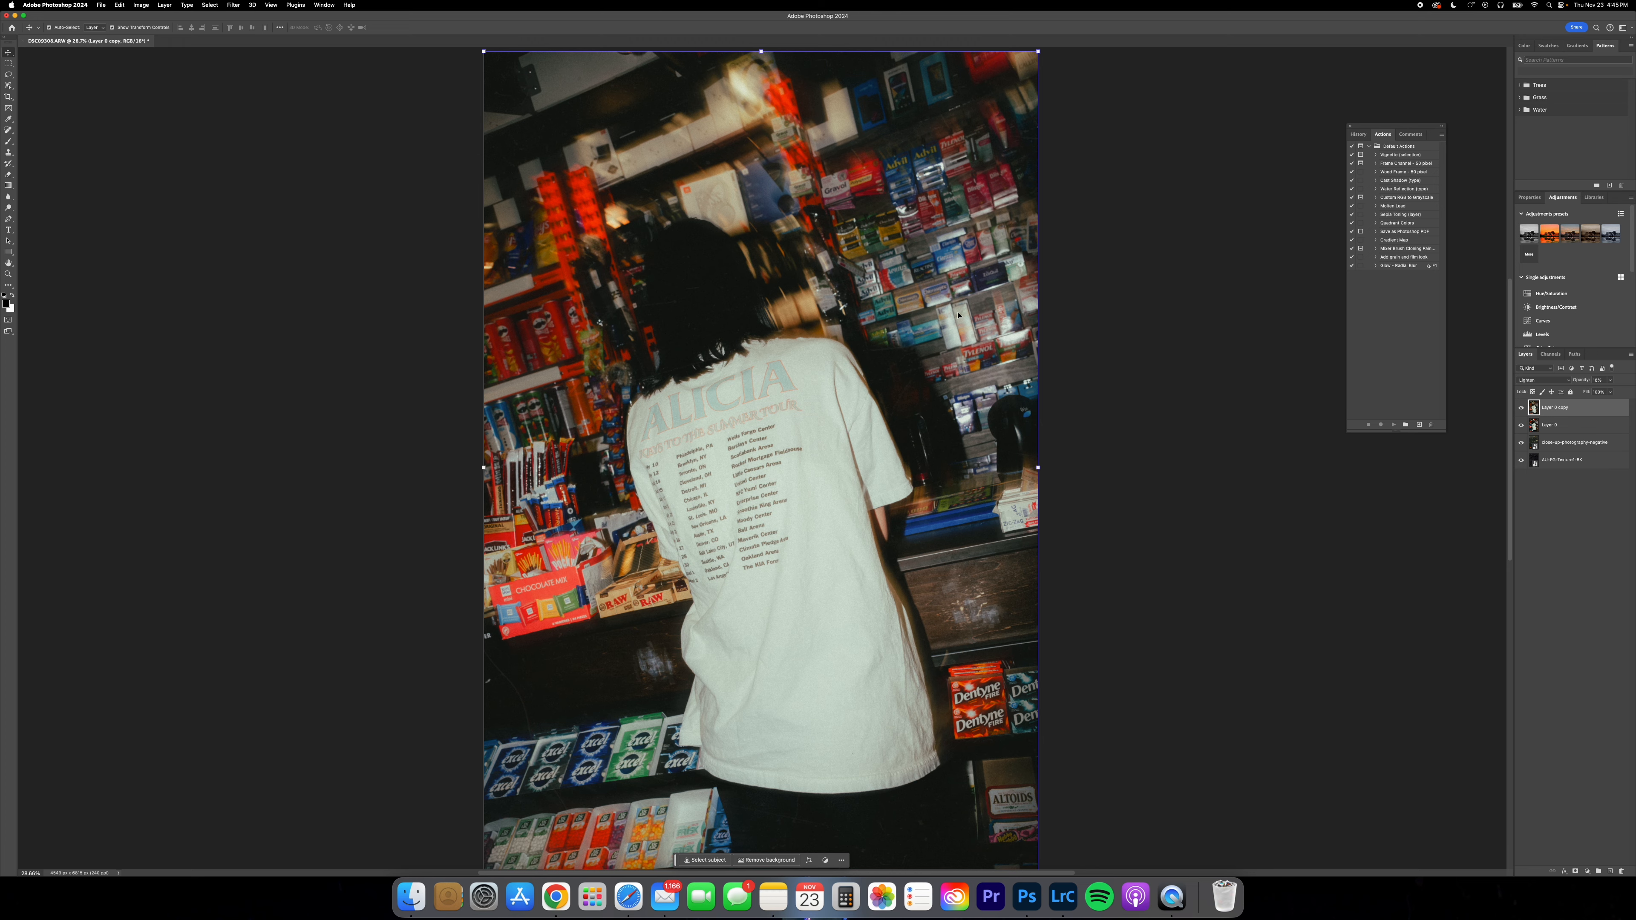
Step: Add a layer mask to the blurred copy and paint away part of the blur with a black brush
left_click(1575, 871)
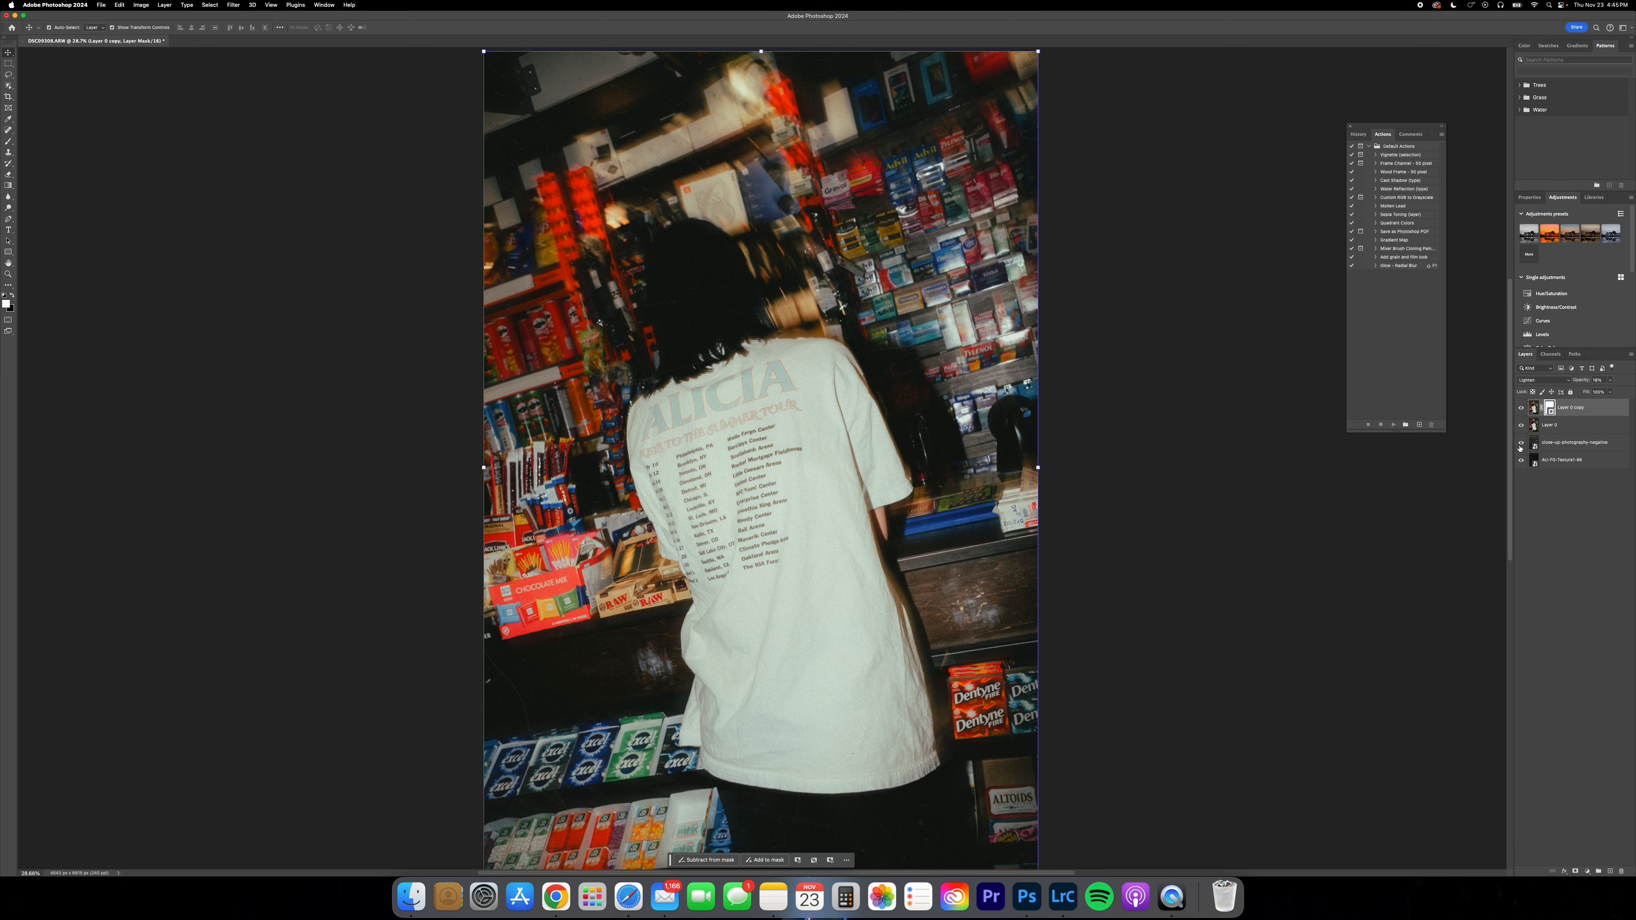
key("b")
key("x")
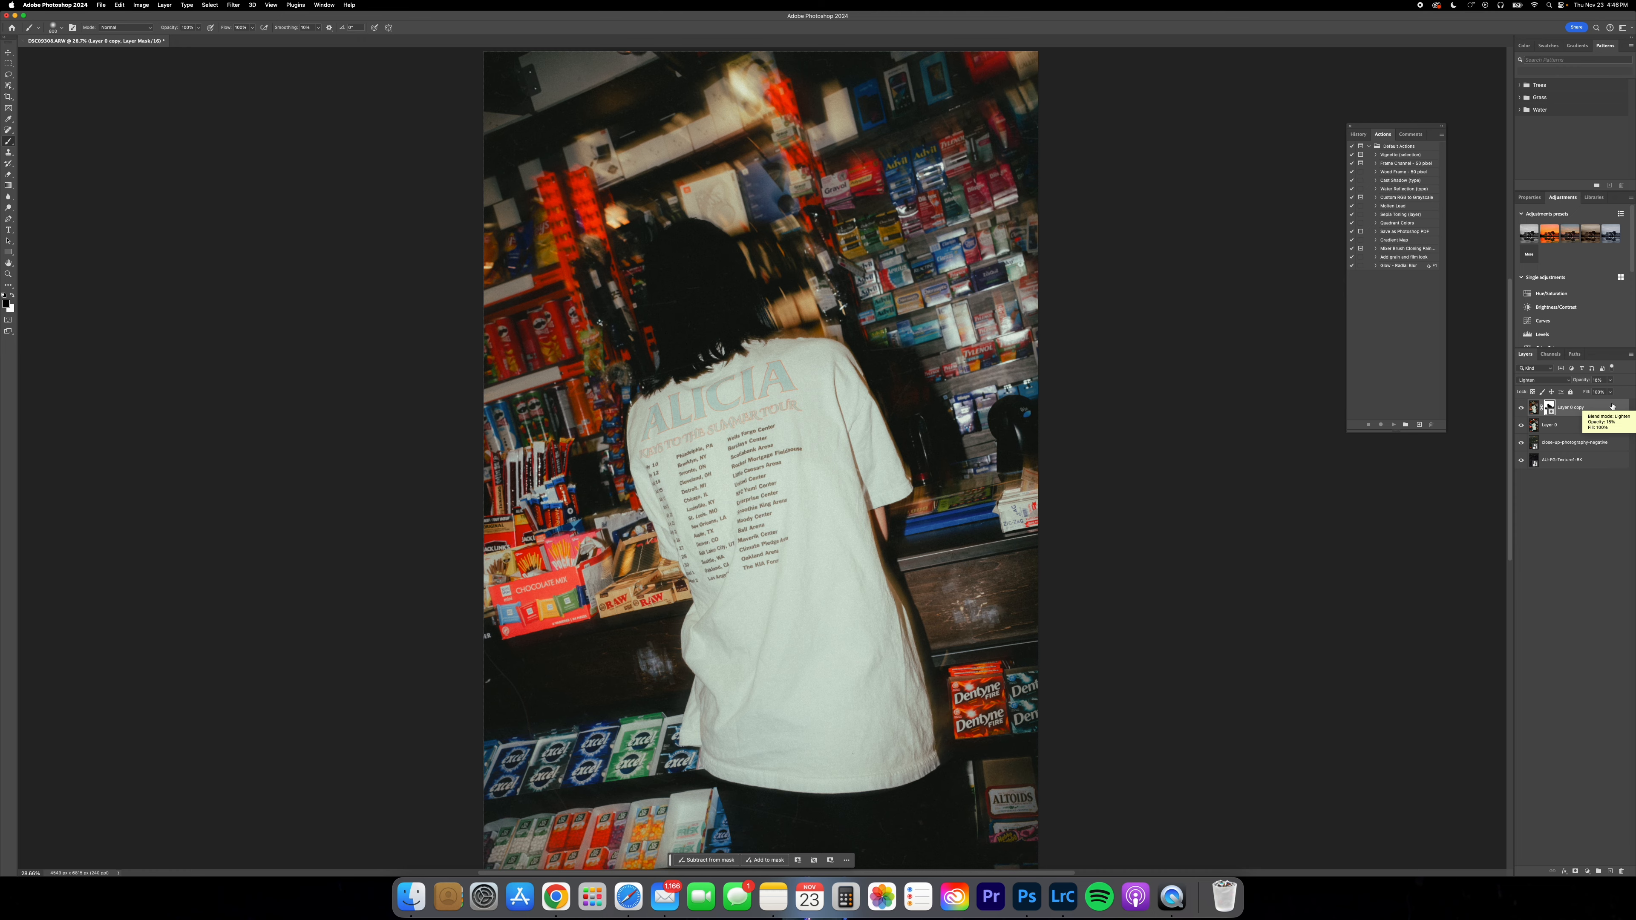
Step: Try a Save for Web export of the store photo as a maximum-quality JPEG
key("super+s")
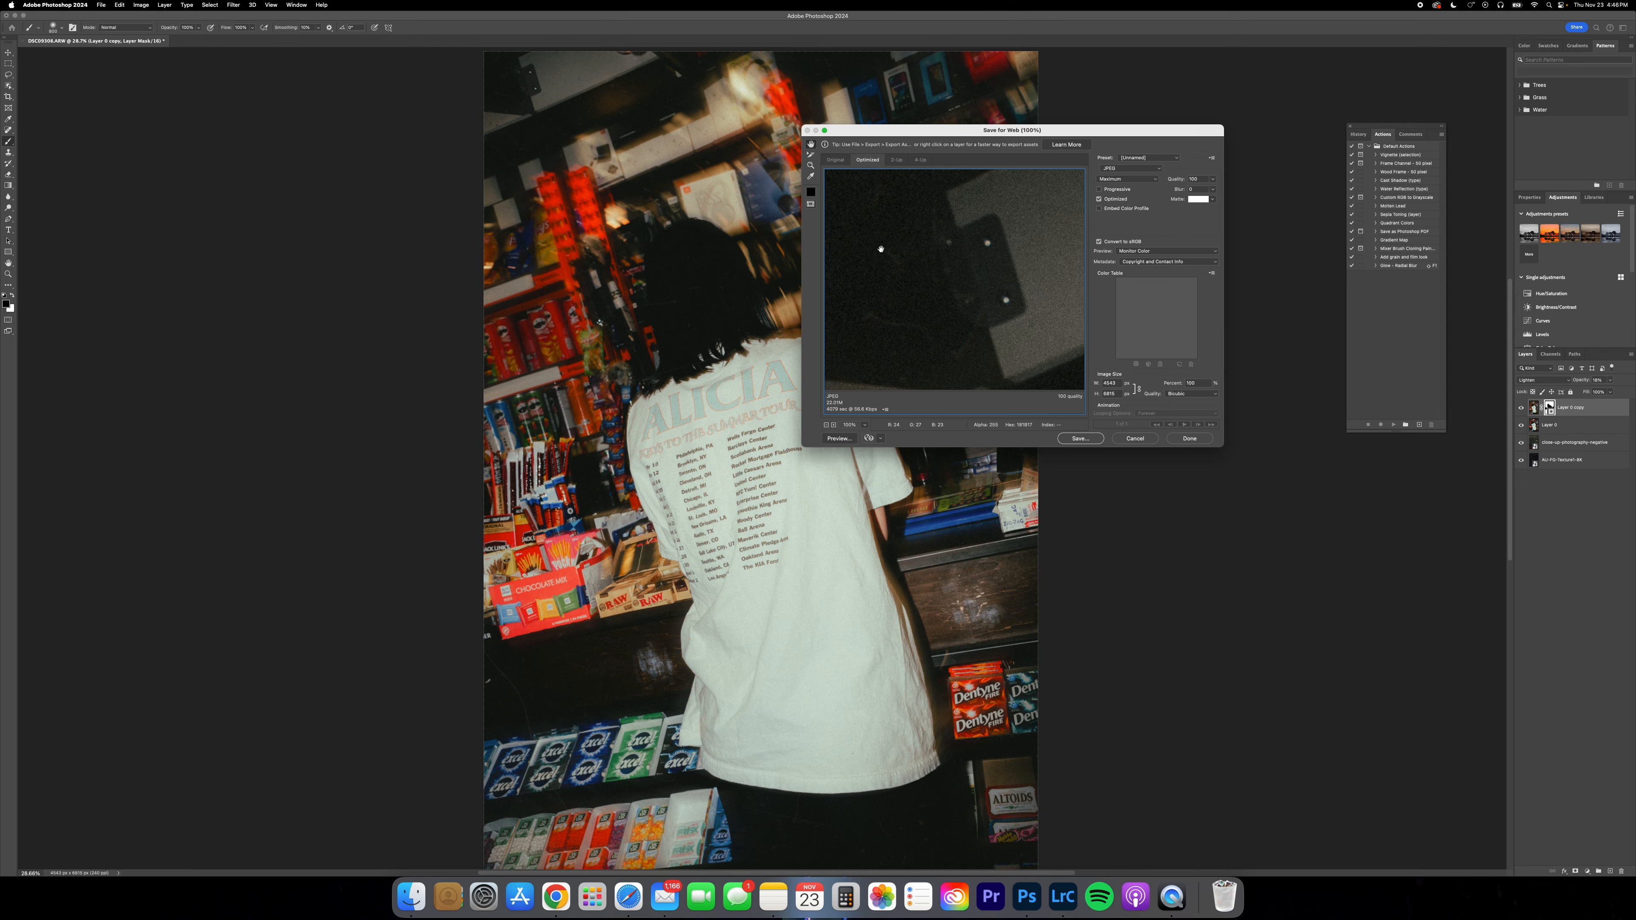
left_click_drag(1222, 446, 1487, 627)
left_click_drag(1191, 130, 1000, 113)
scroll(1000, 311, "down", 10)
scroll(992, 312, "up", 10)
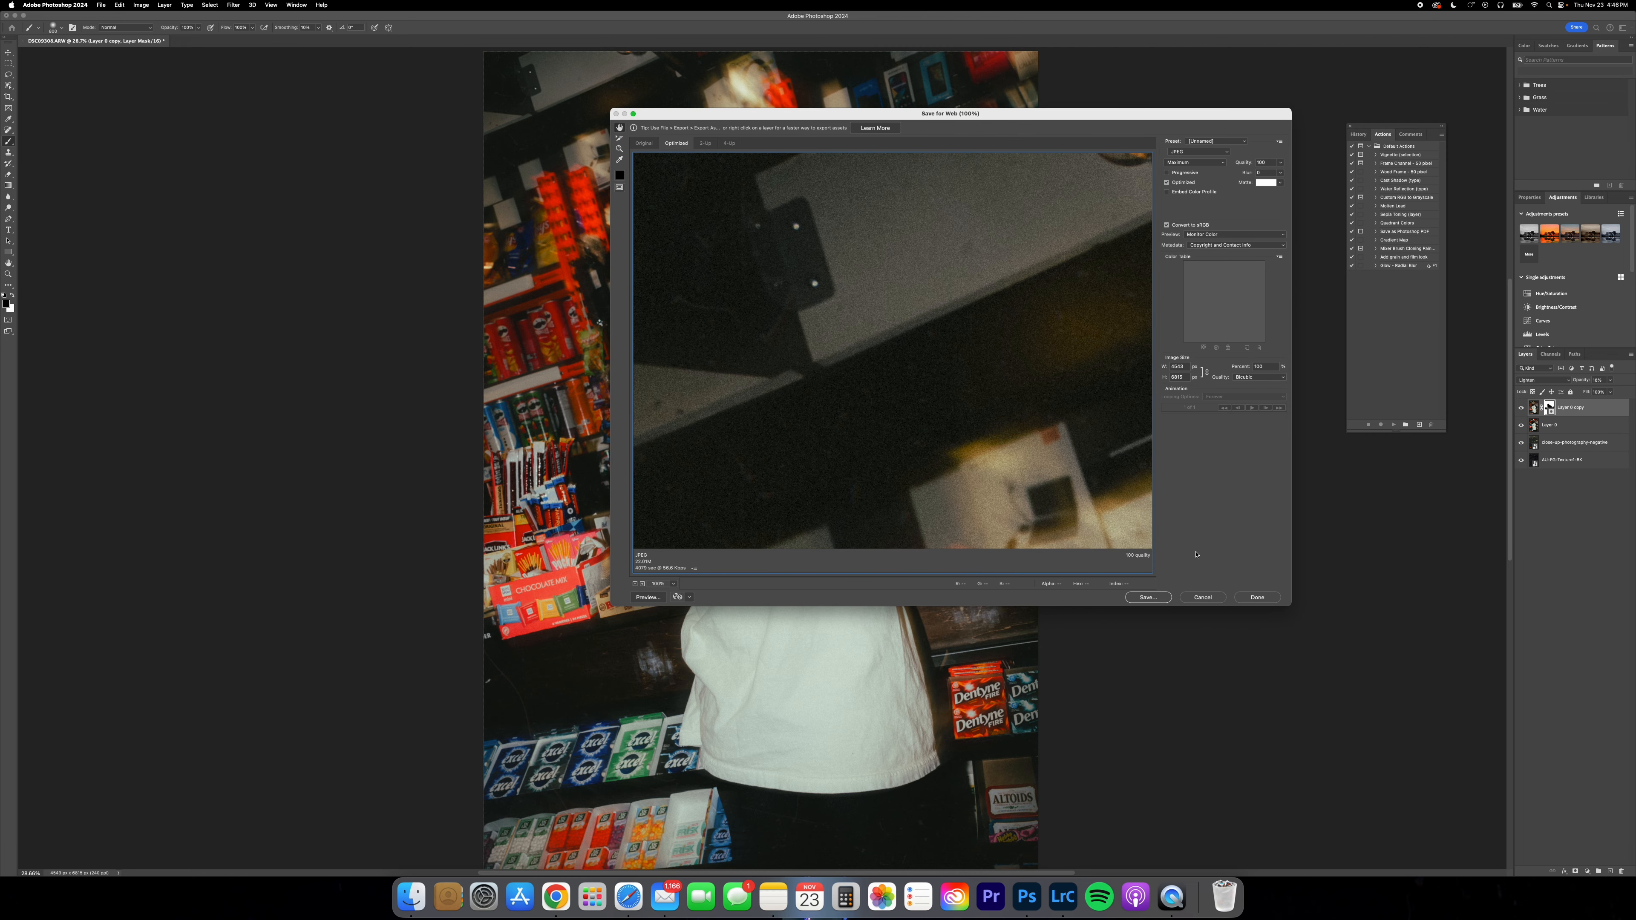
left_click(1150, 596)
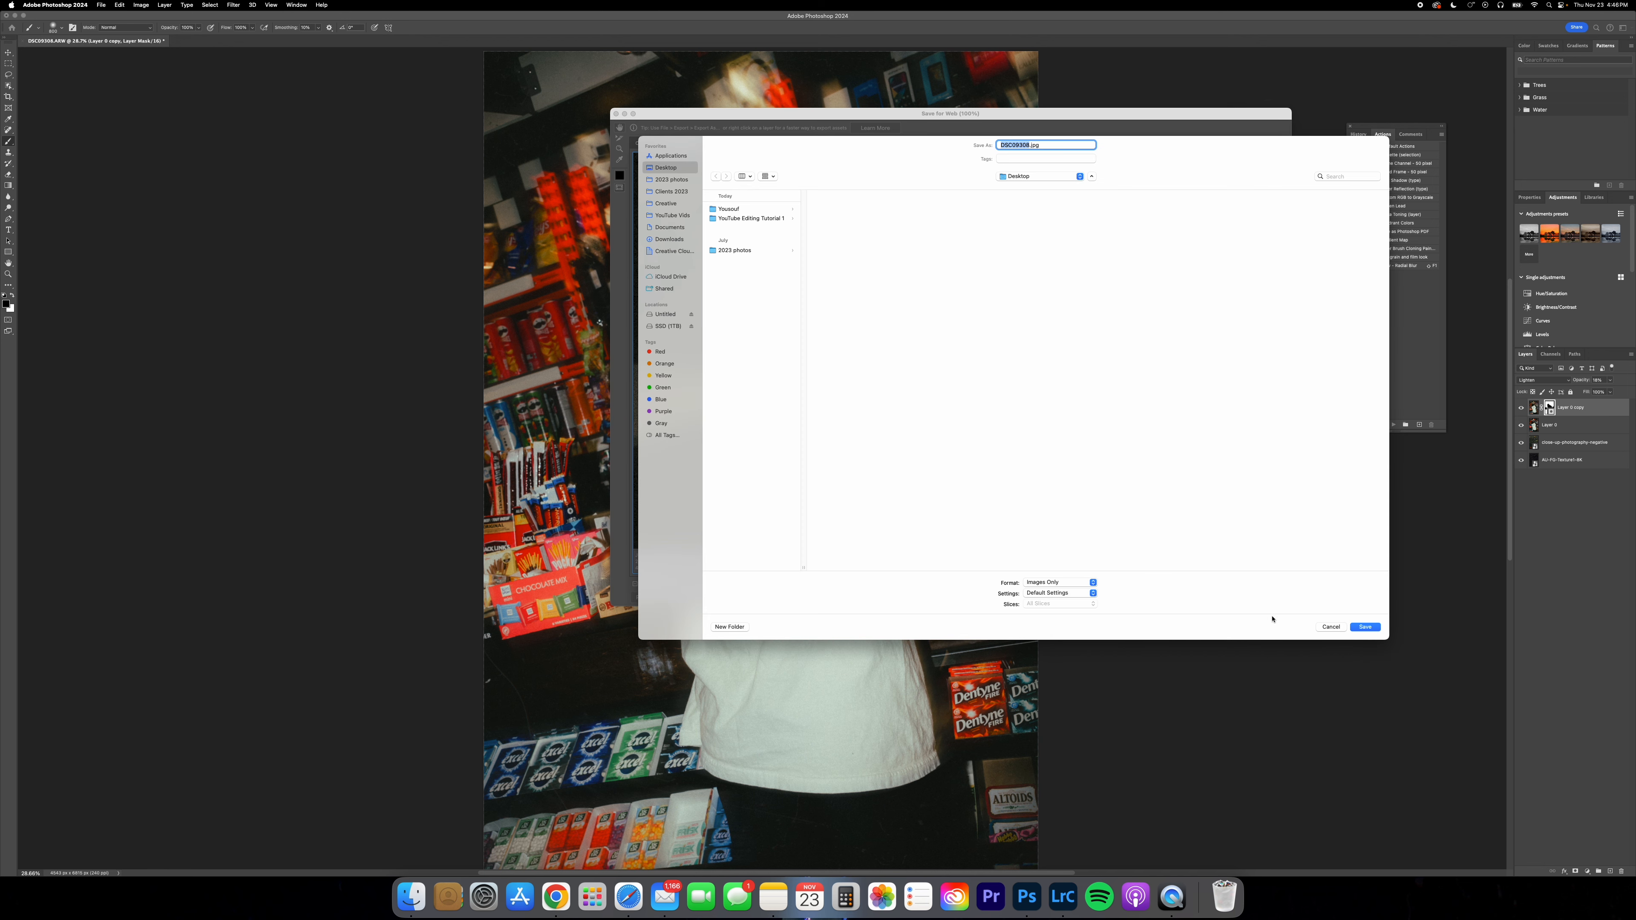
left_click(1330, 628)
left_click(1207, 599)
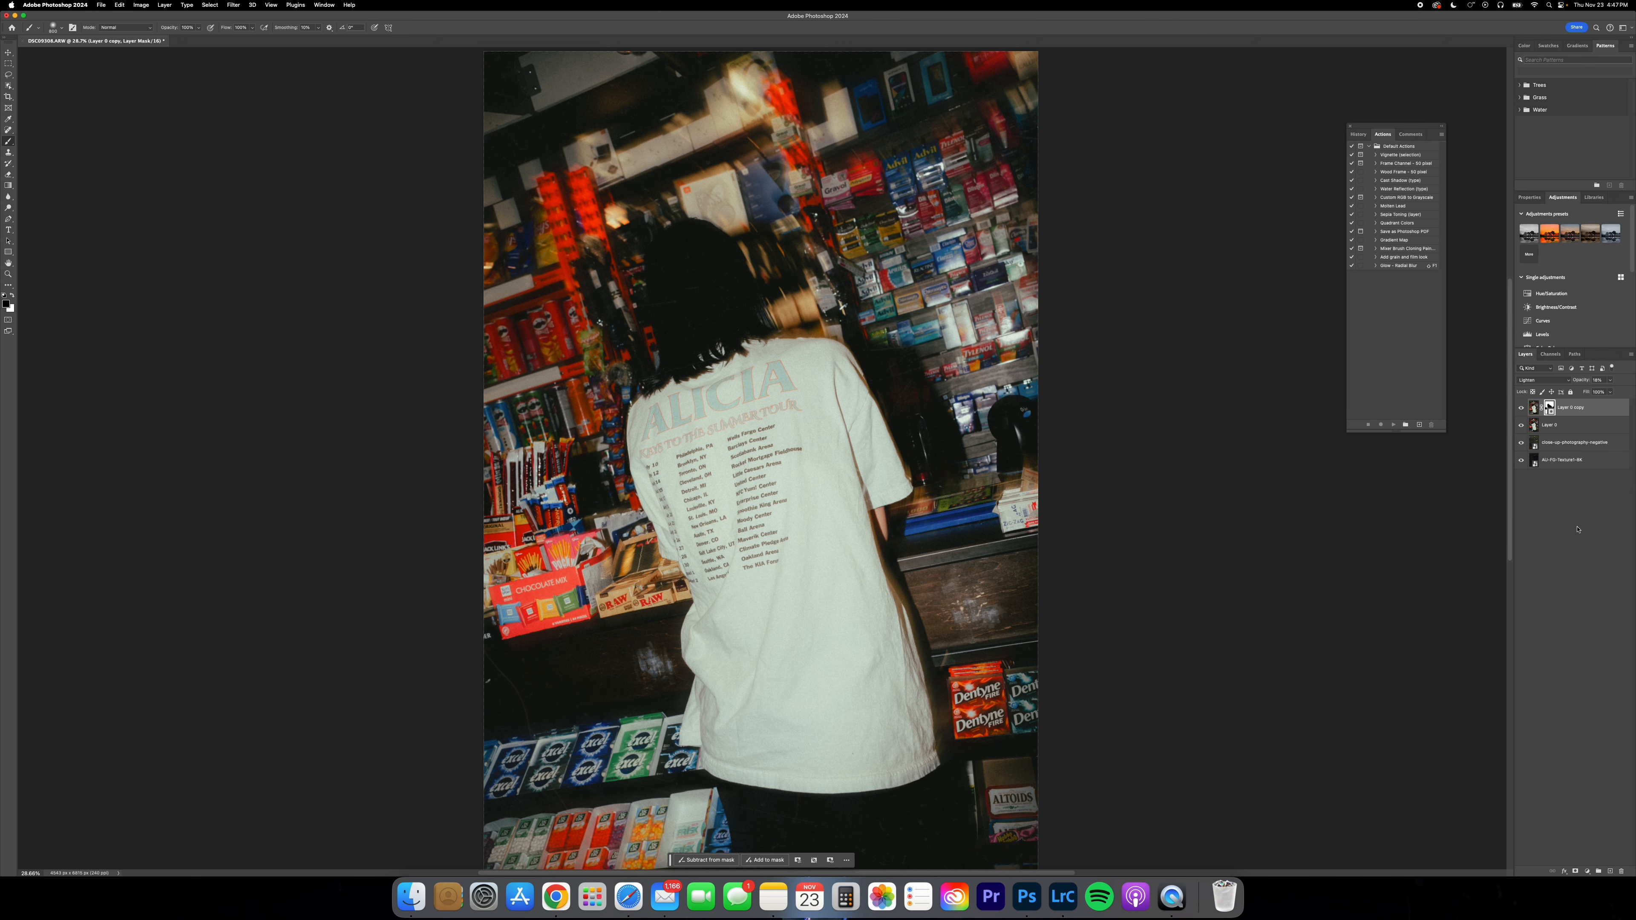
left_click(1565, 460)
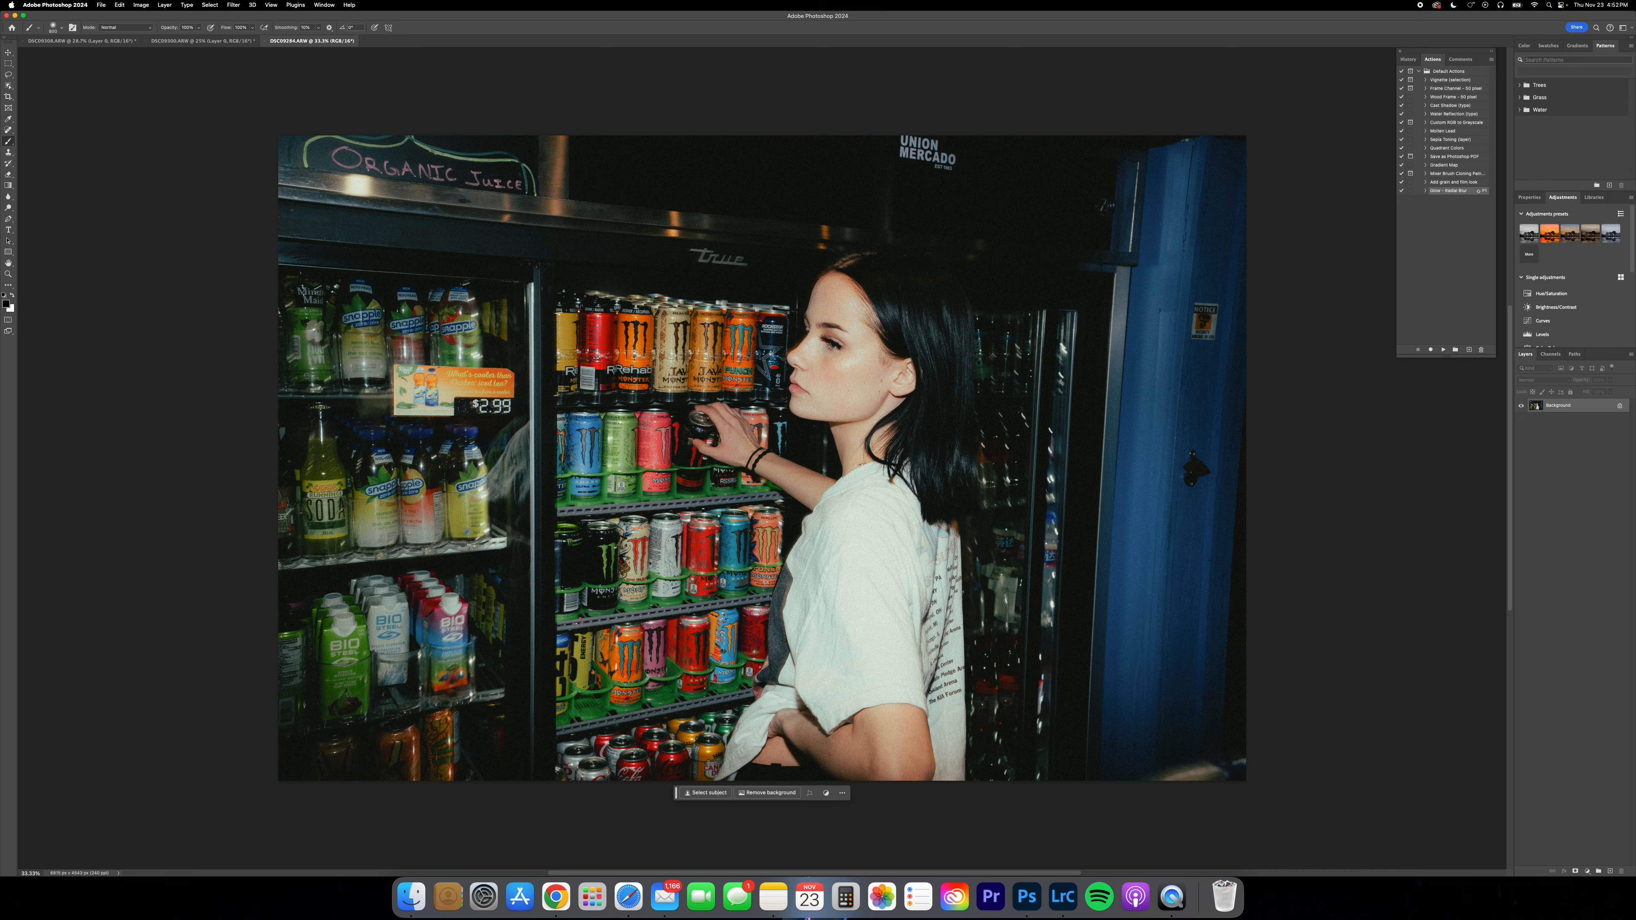
Step: Start recording a new action named Film Aesthetic in the Default Actions set for the drink fridge photo
key("alt+F9")
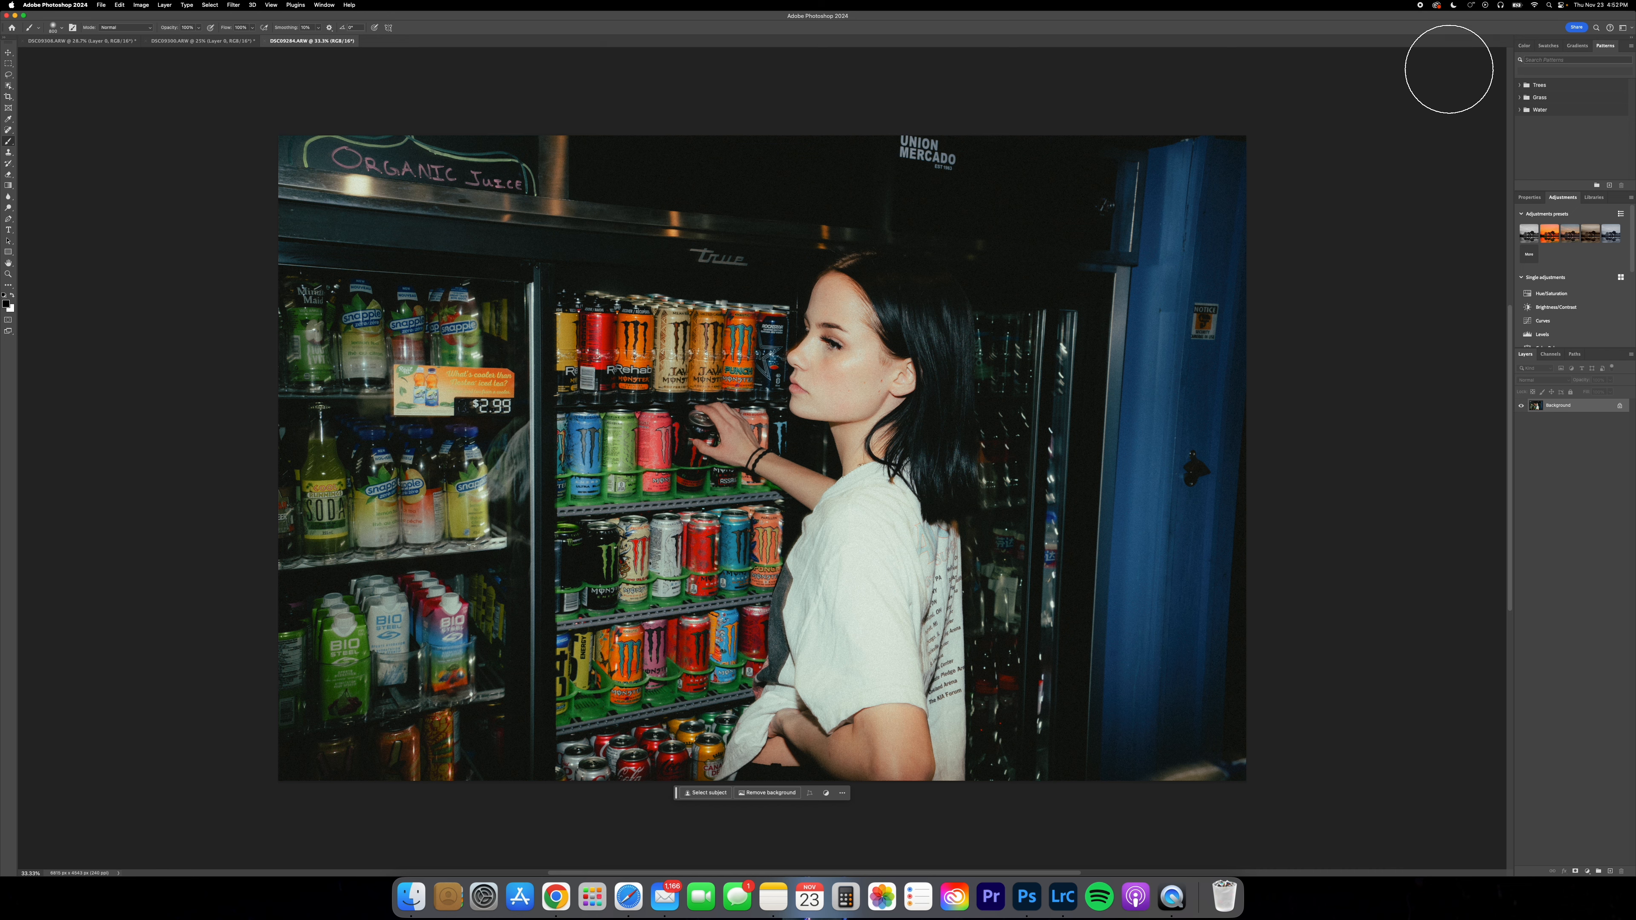
left_click(350, 5)
left_click(375, 47)
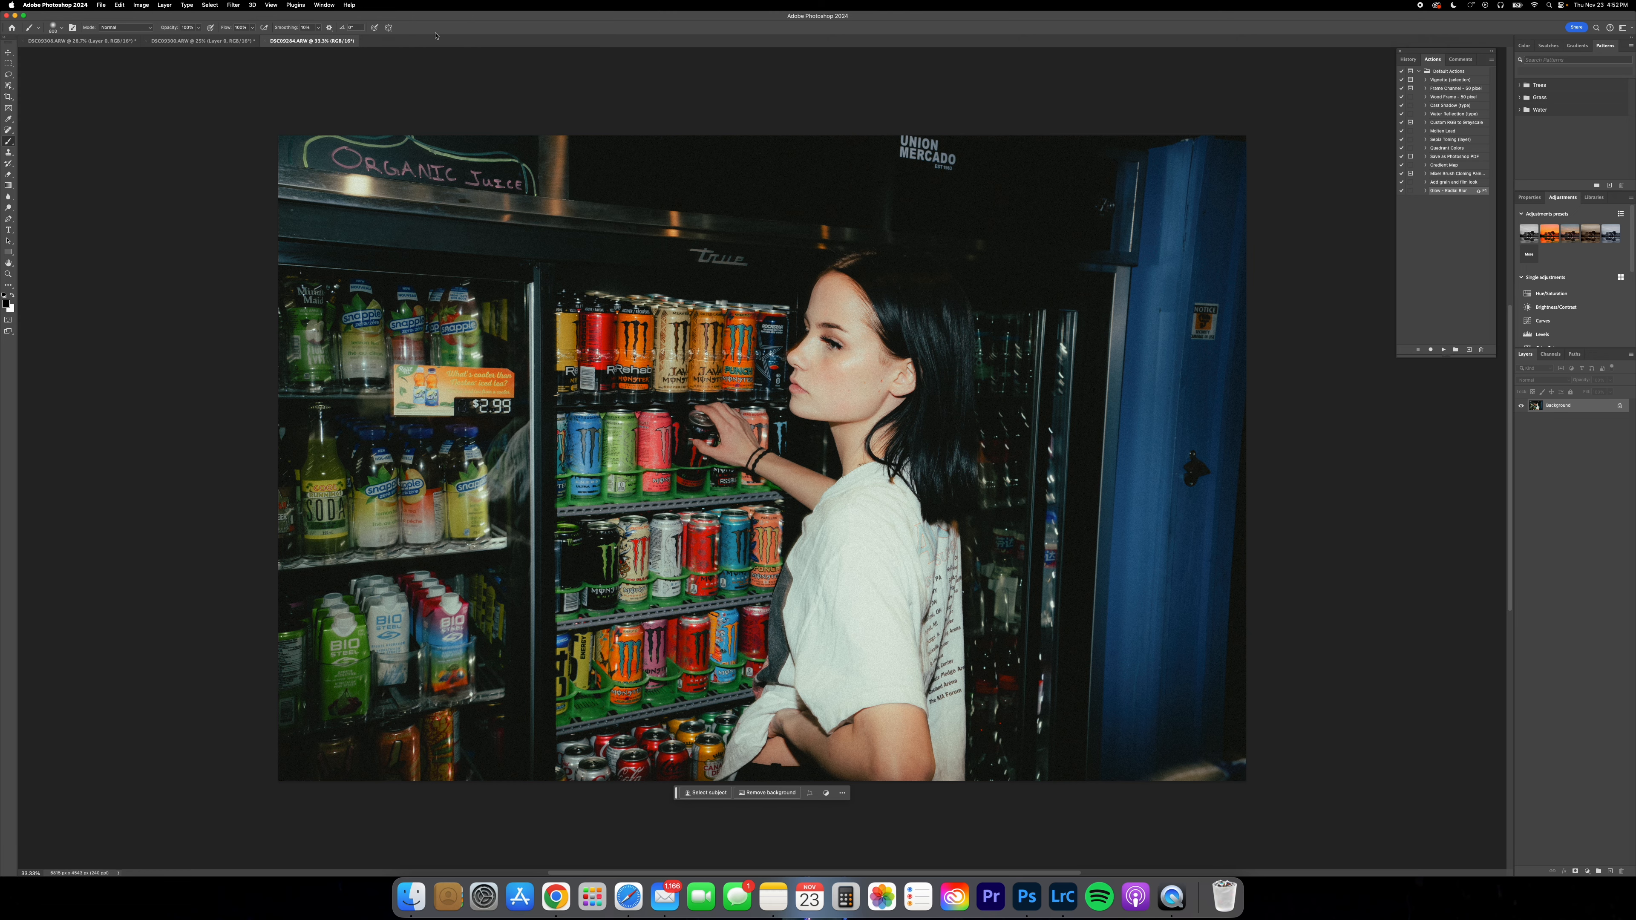
mouse_move(1457, 51)
left_mouse_down()
mouse_move(1477, 52)
mouse_move(1456, 52)
left_mouse_up()
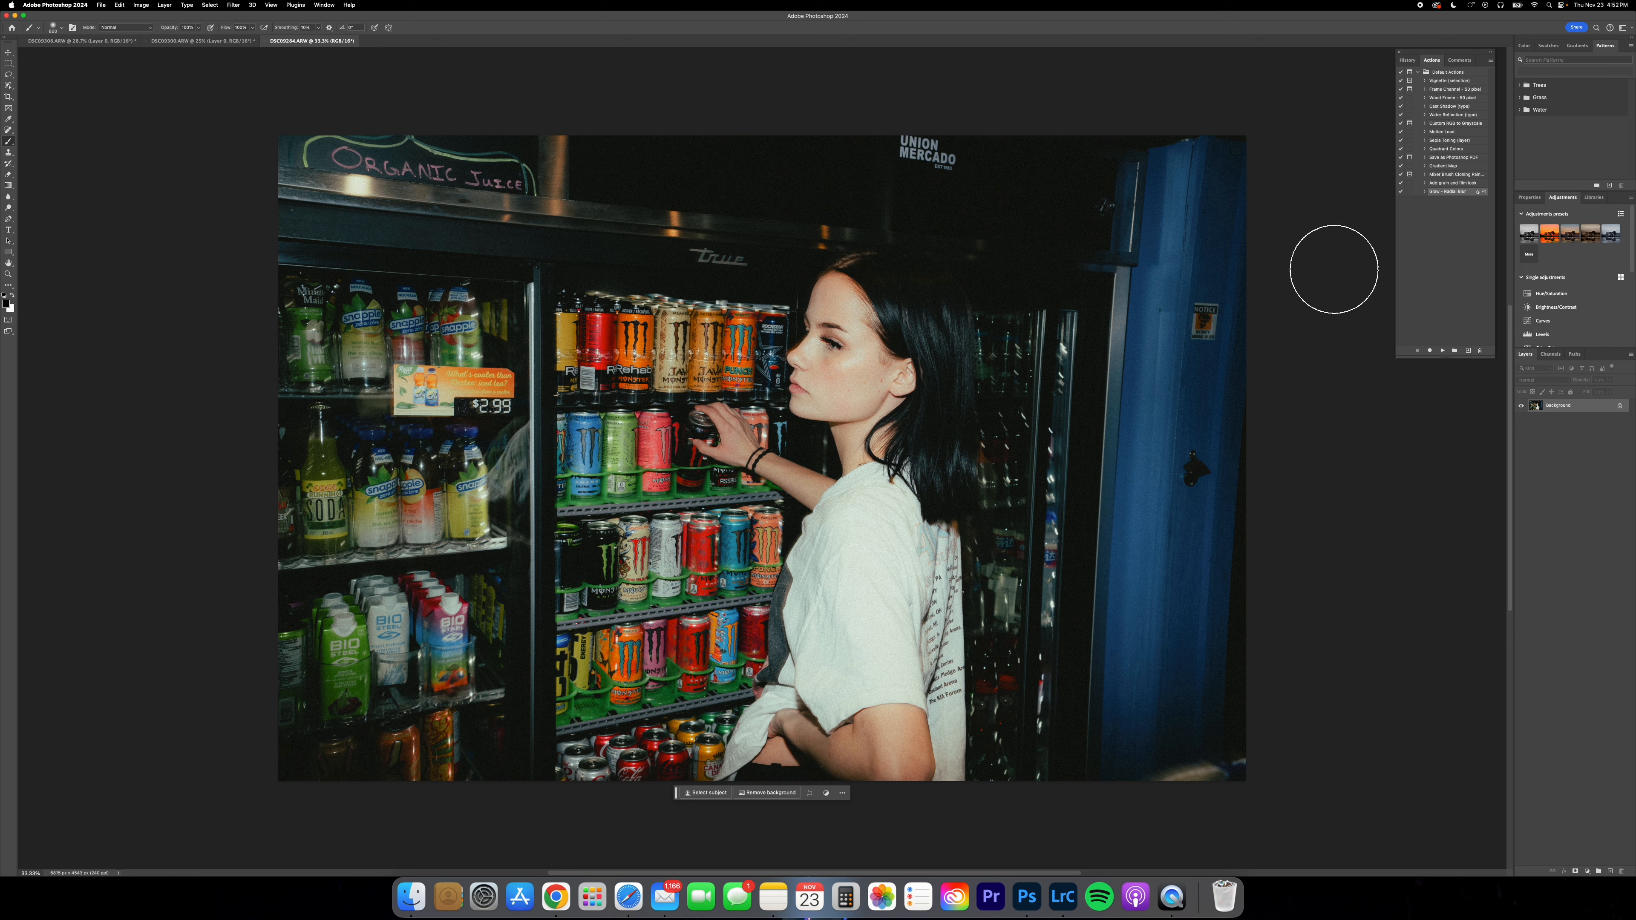
left_click(1469, 352)
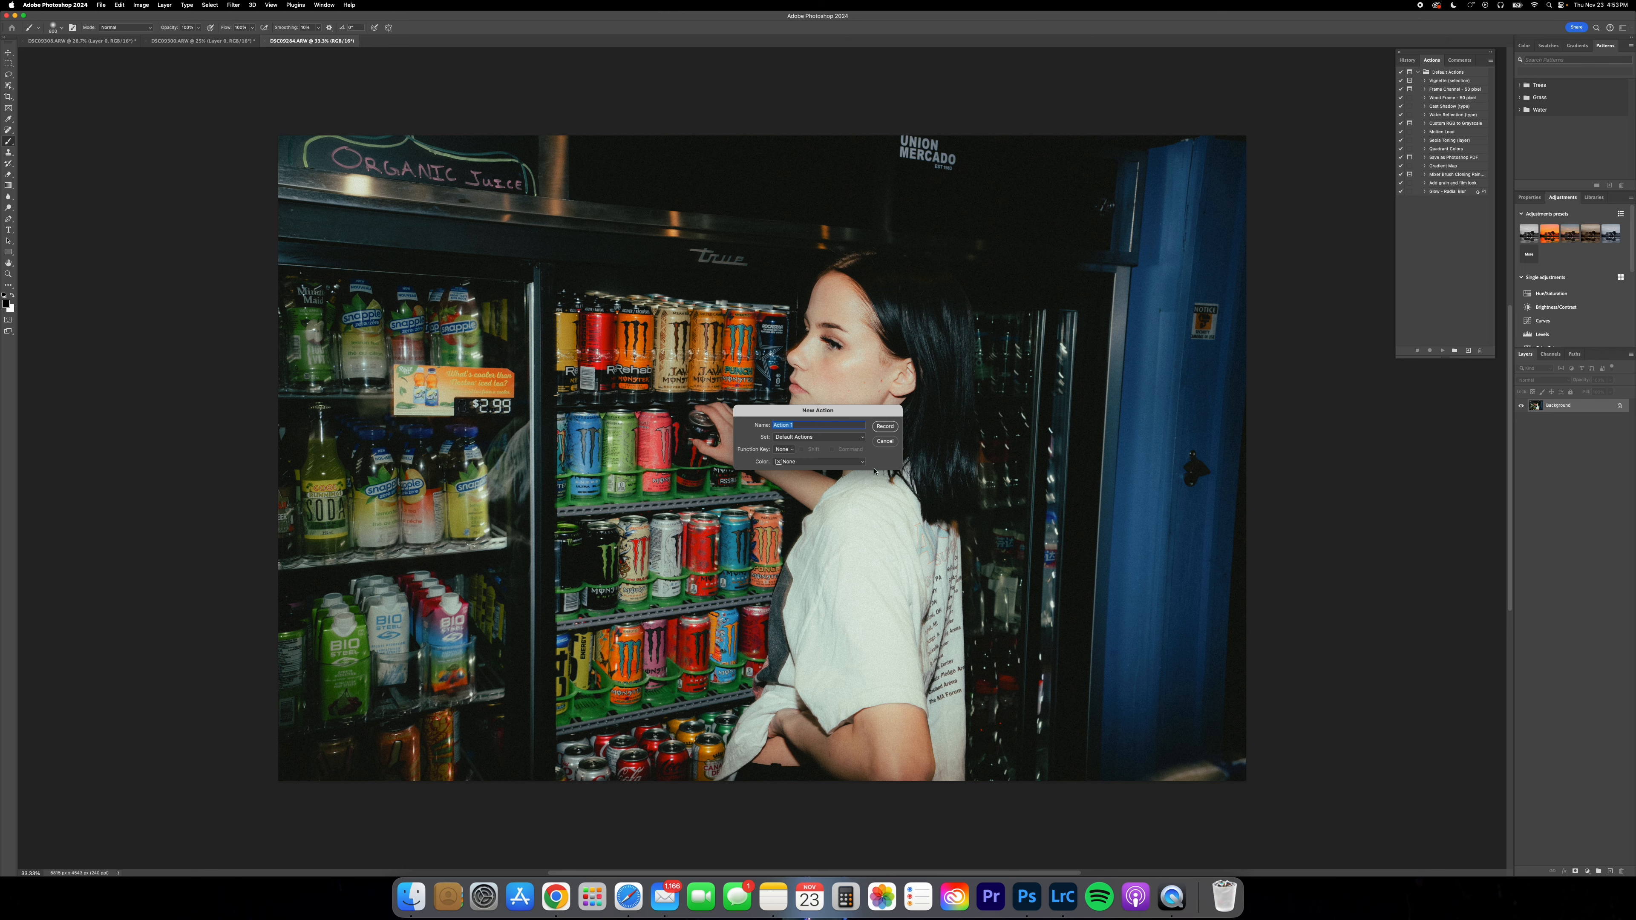
type("Film Aesthetic")
left_click(886, 426)
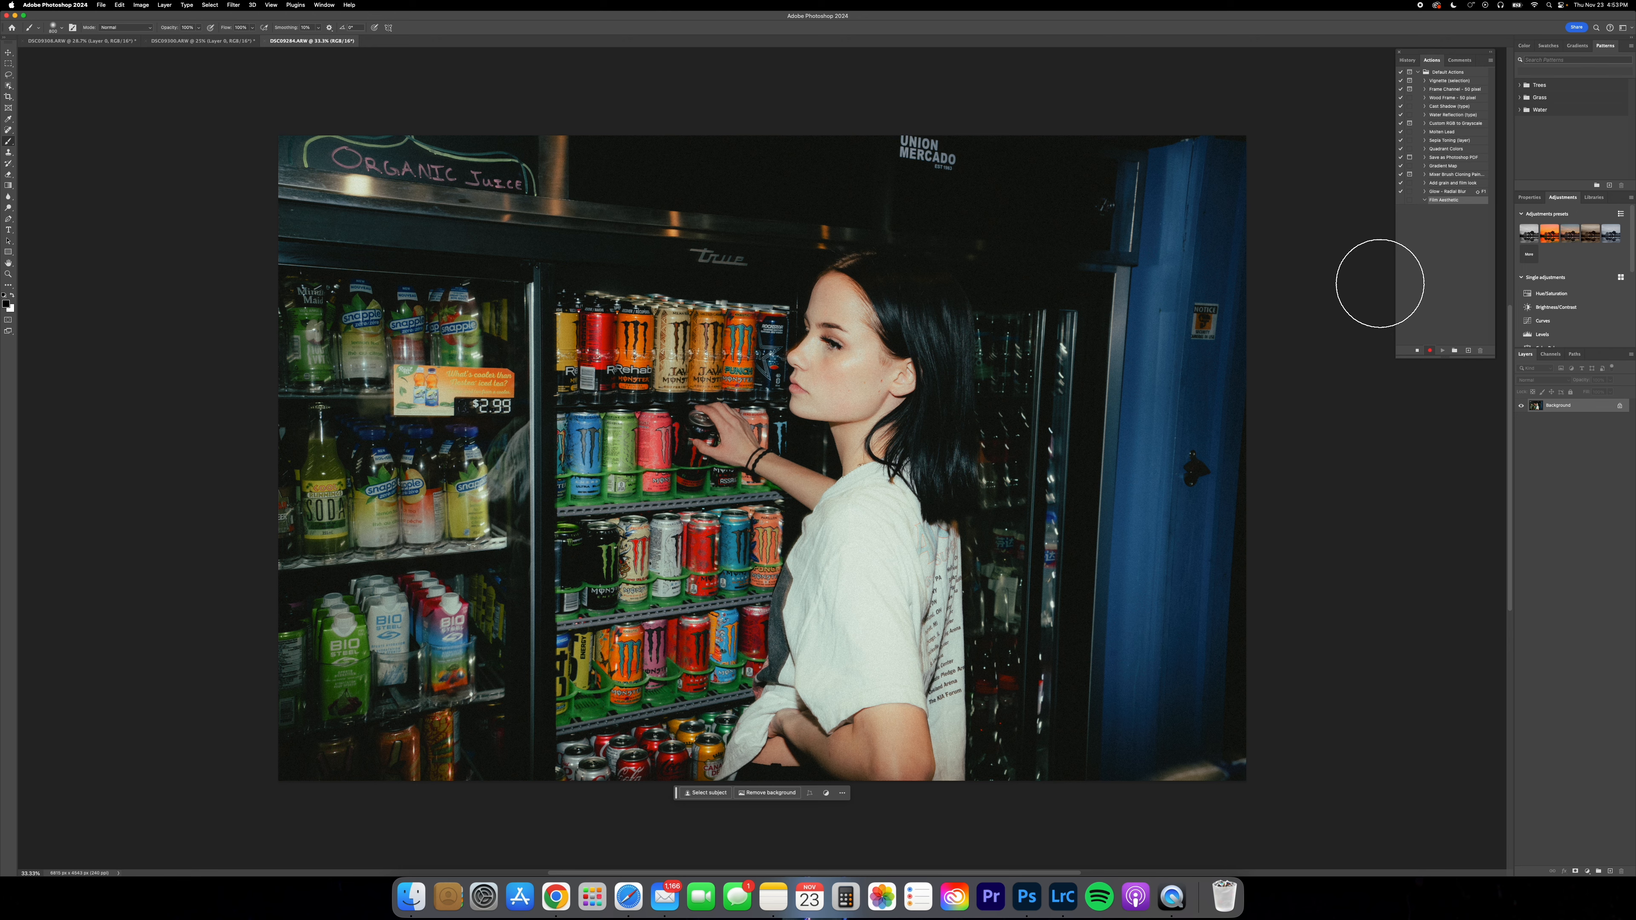
Step: Unlock the Background layer and place the AU-FG texture from Finder's Photoshop Textures folder into the fridge photo
left_click(1620, 406)
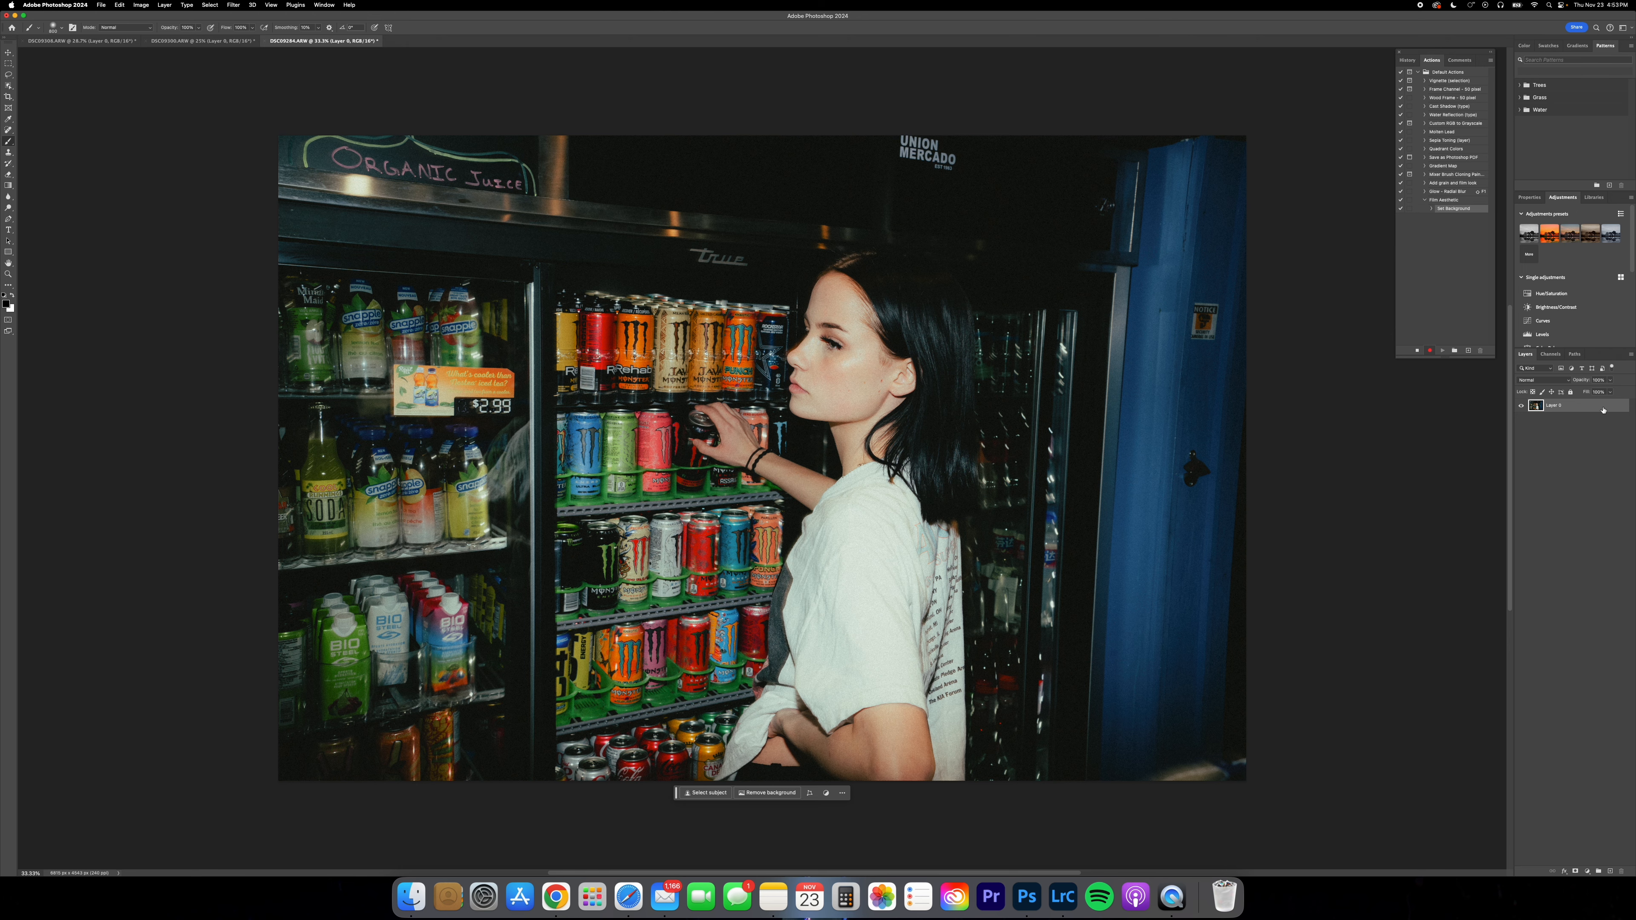
left_click(401, 908)
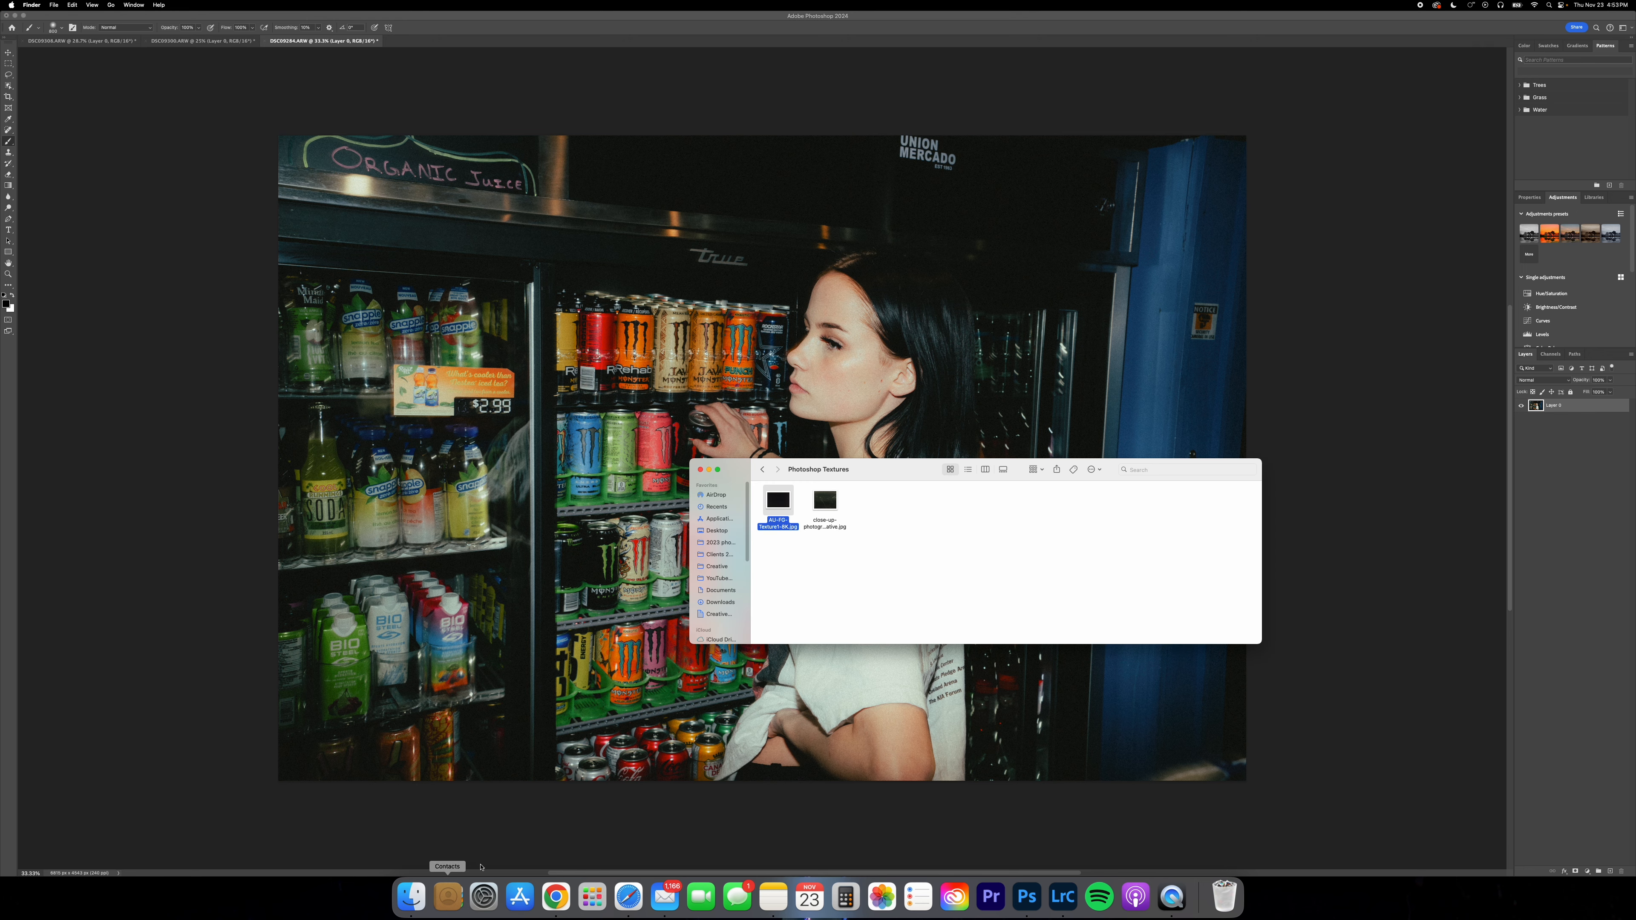
double_click(817, 503)
left_click_drag(891, 534, 784, 507)
left_click(789, 536)
left_click_drag(758, 491, 886, 557)
key("super+Tab")
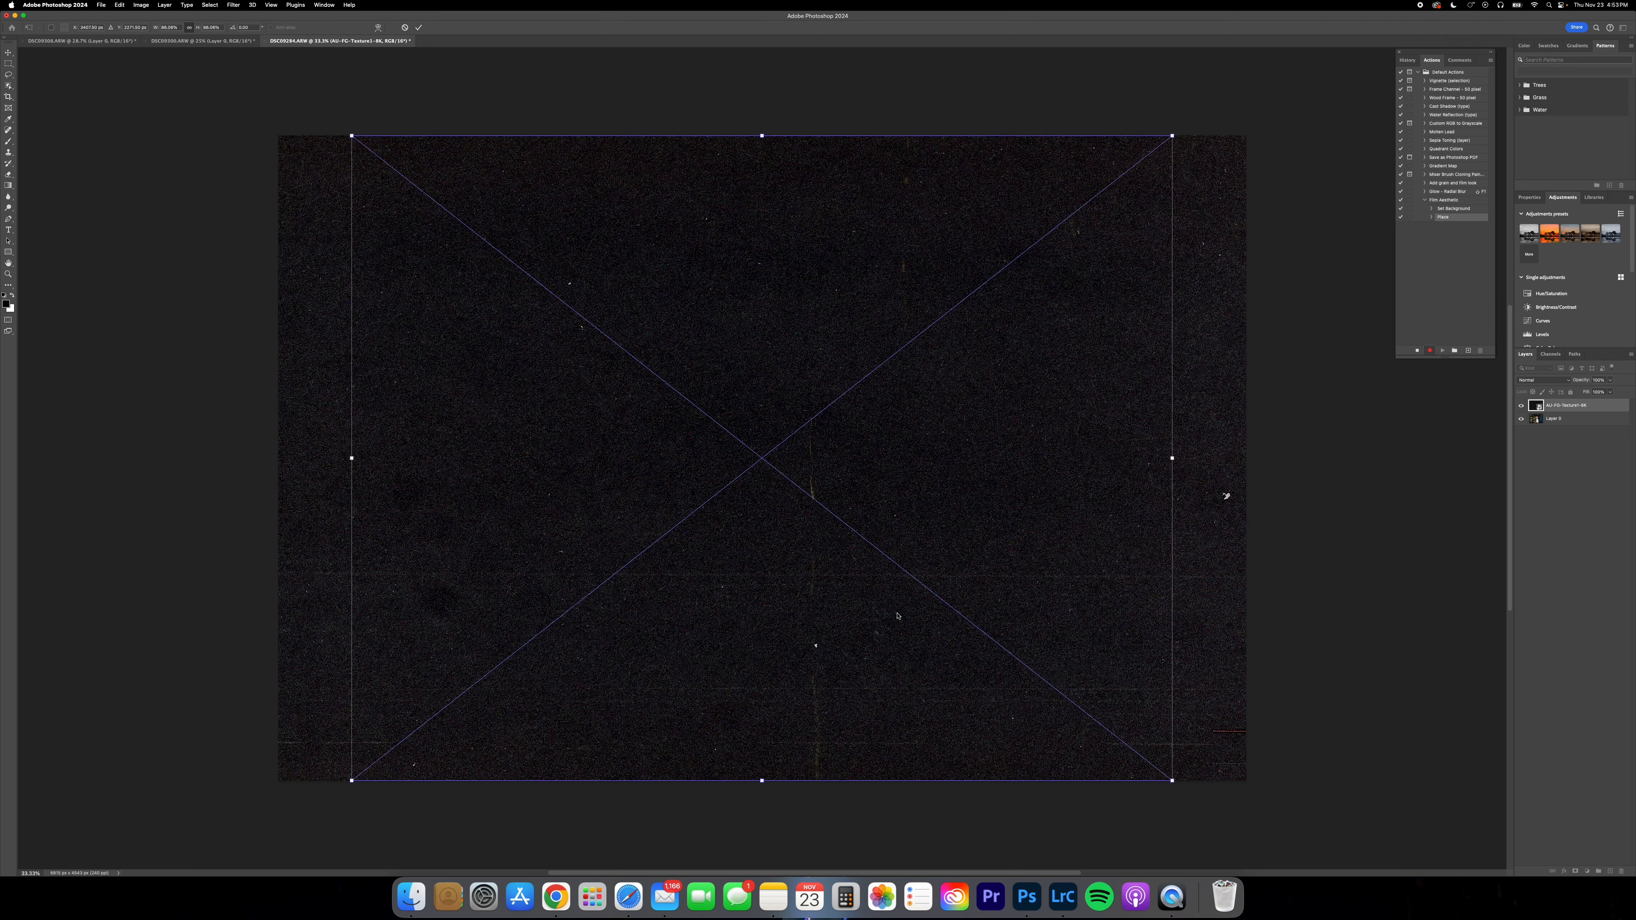
Step: Enlarge the AU-FG texture to cover the photo and place the close-up negative texture over it at full coverage
left_click_drag(1173, 782, 1190, 785)
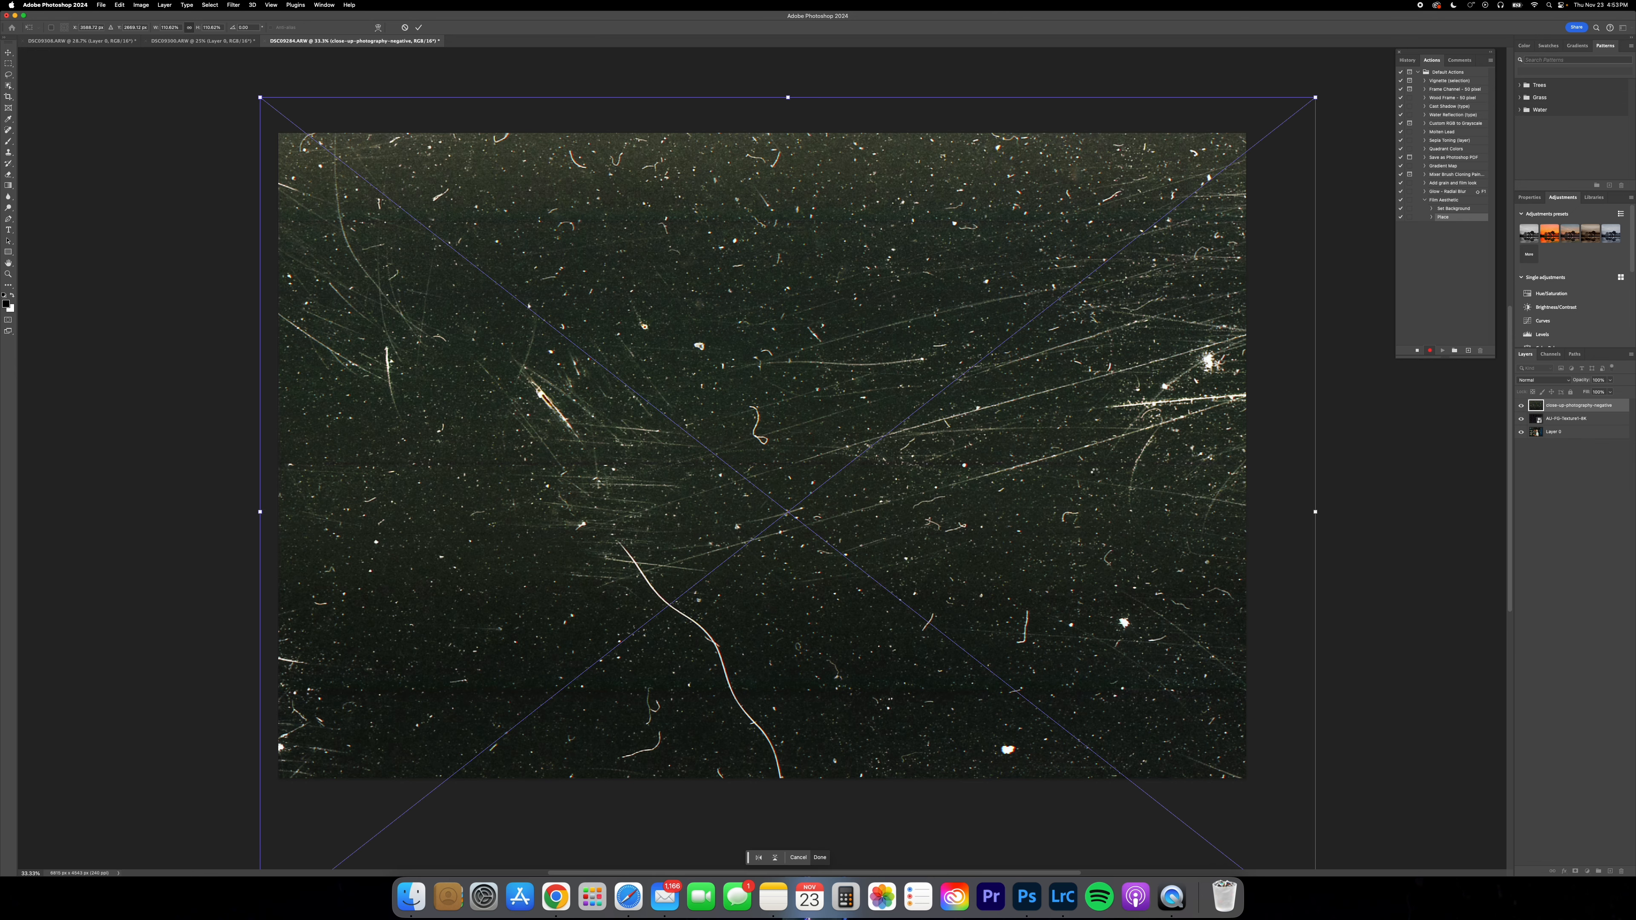
key("Return")
key("b")
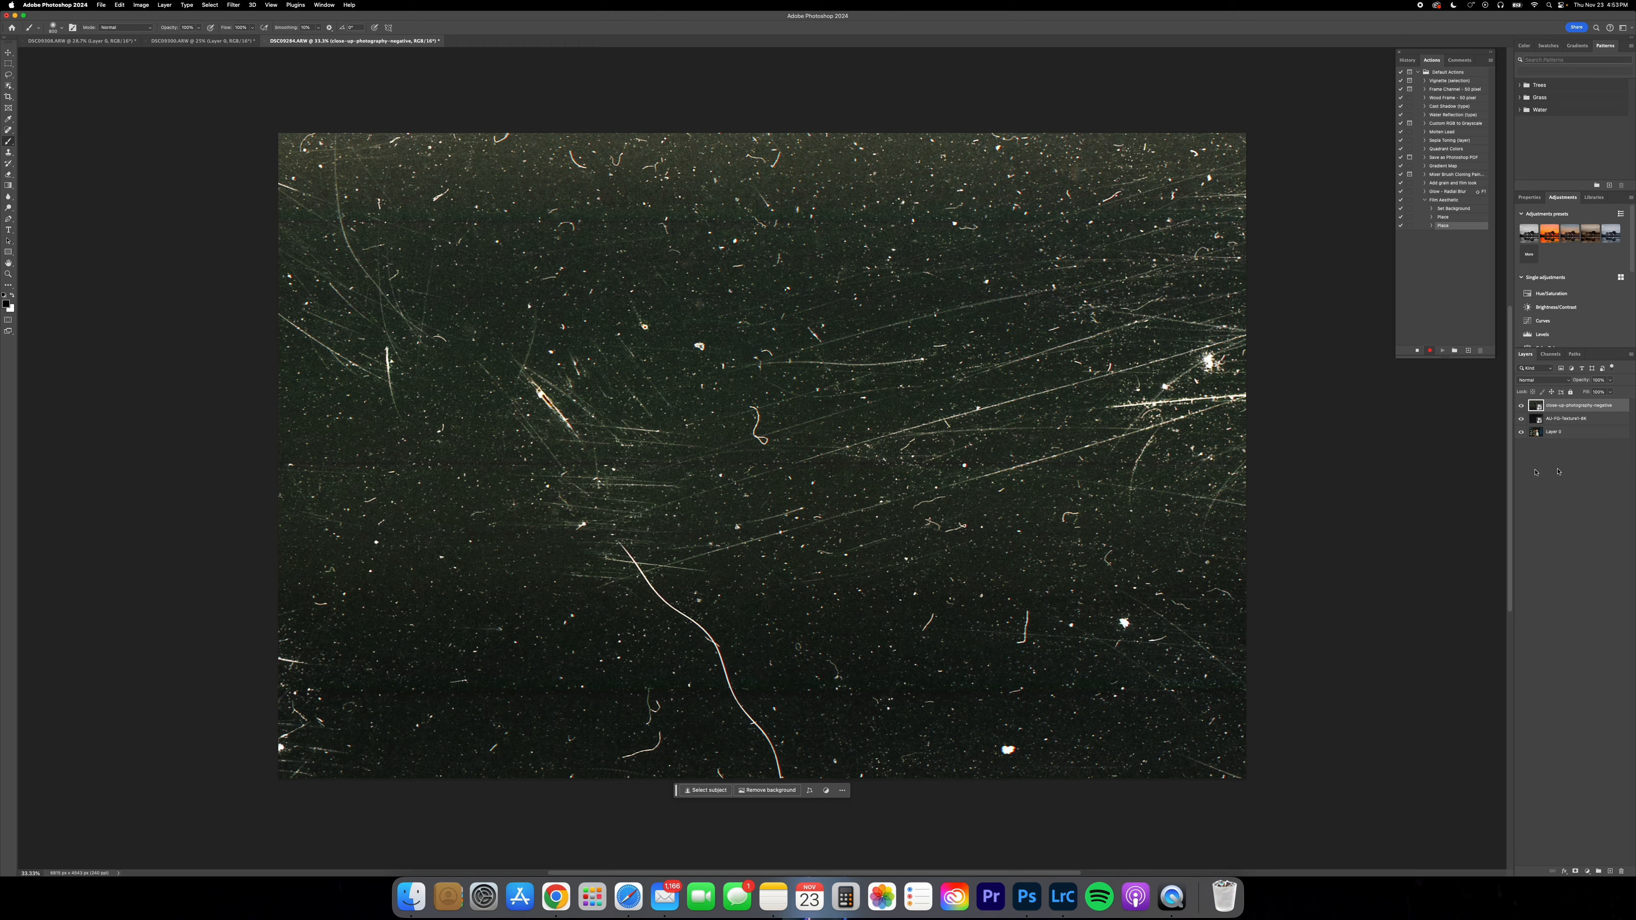
Step: Move the fridge photo layer above both texture layers and set its blend mode to Screen
left_click_drag(1575, 439, 1572, 399)
left_click(1569, 381)
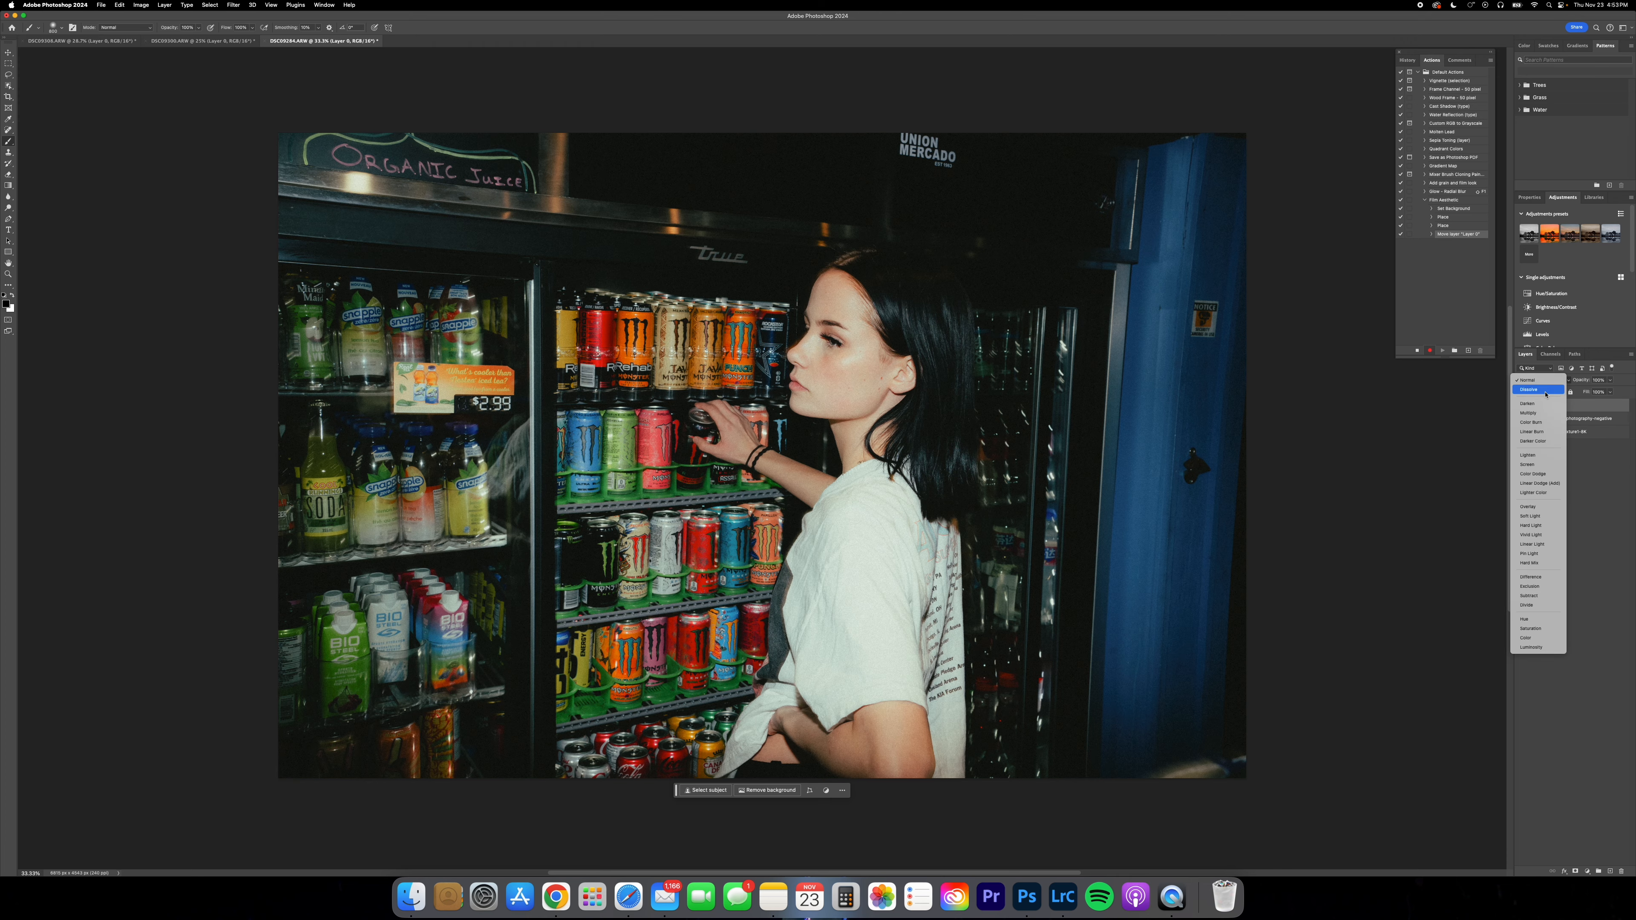
left_click(1575, 440)
Step: Set the AU-FG texture layer's opacity to 10%
left_click(1575, 439)
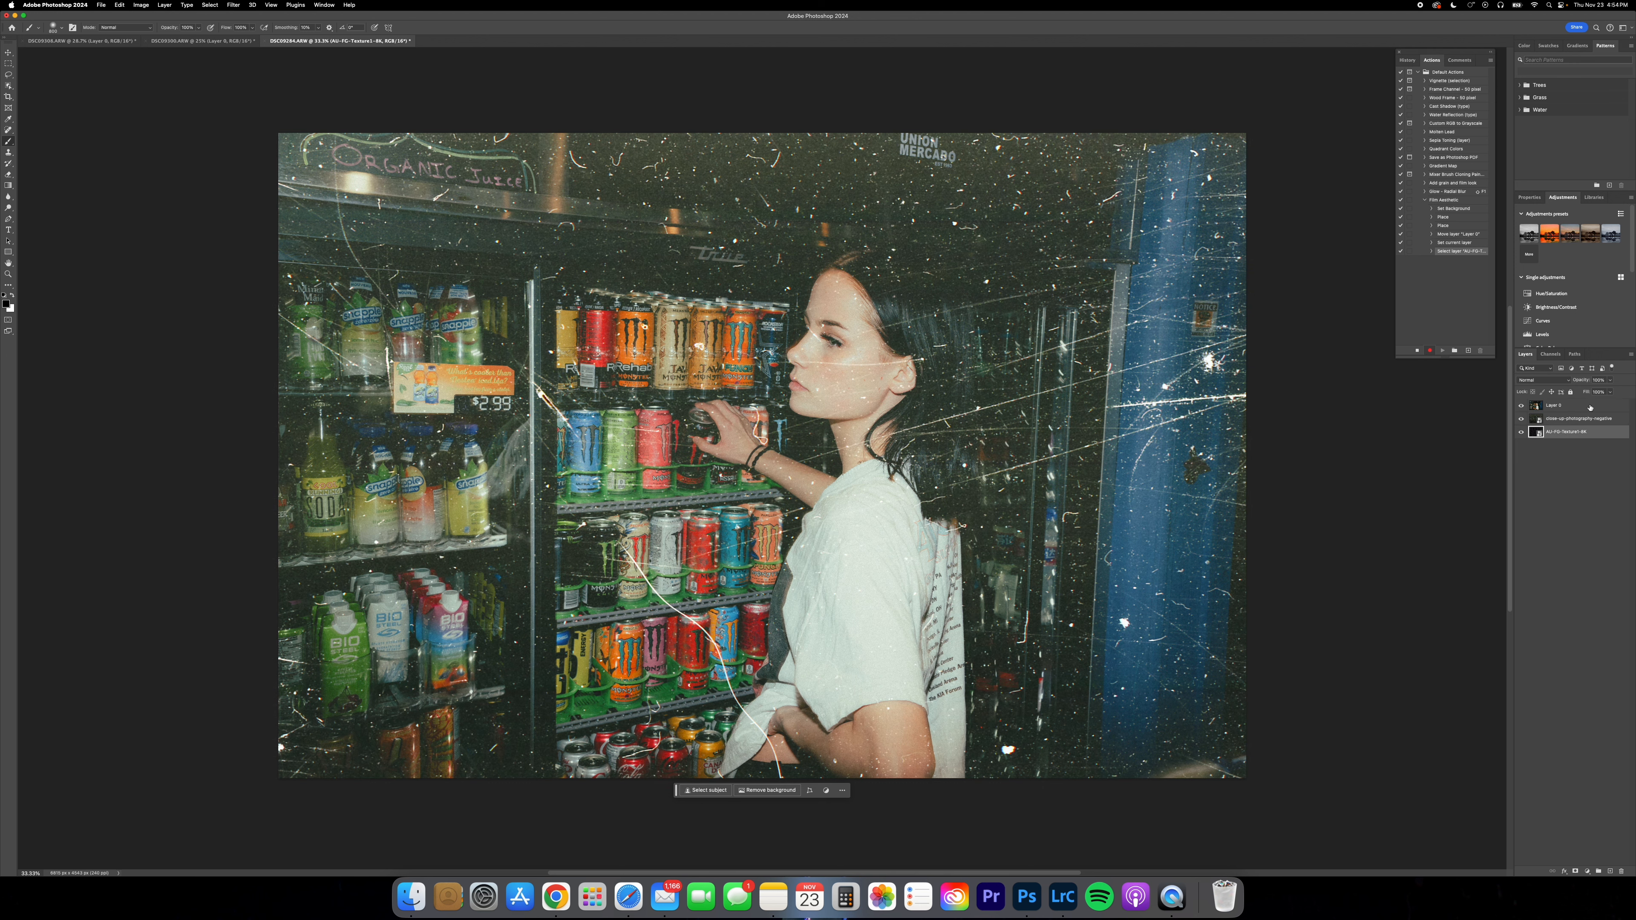
left_click(1601, 381)
type("10")
key("Return")
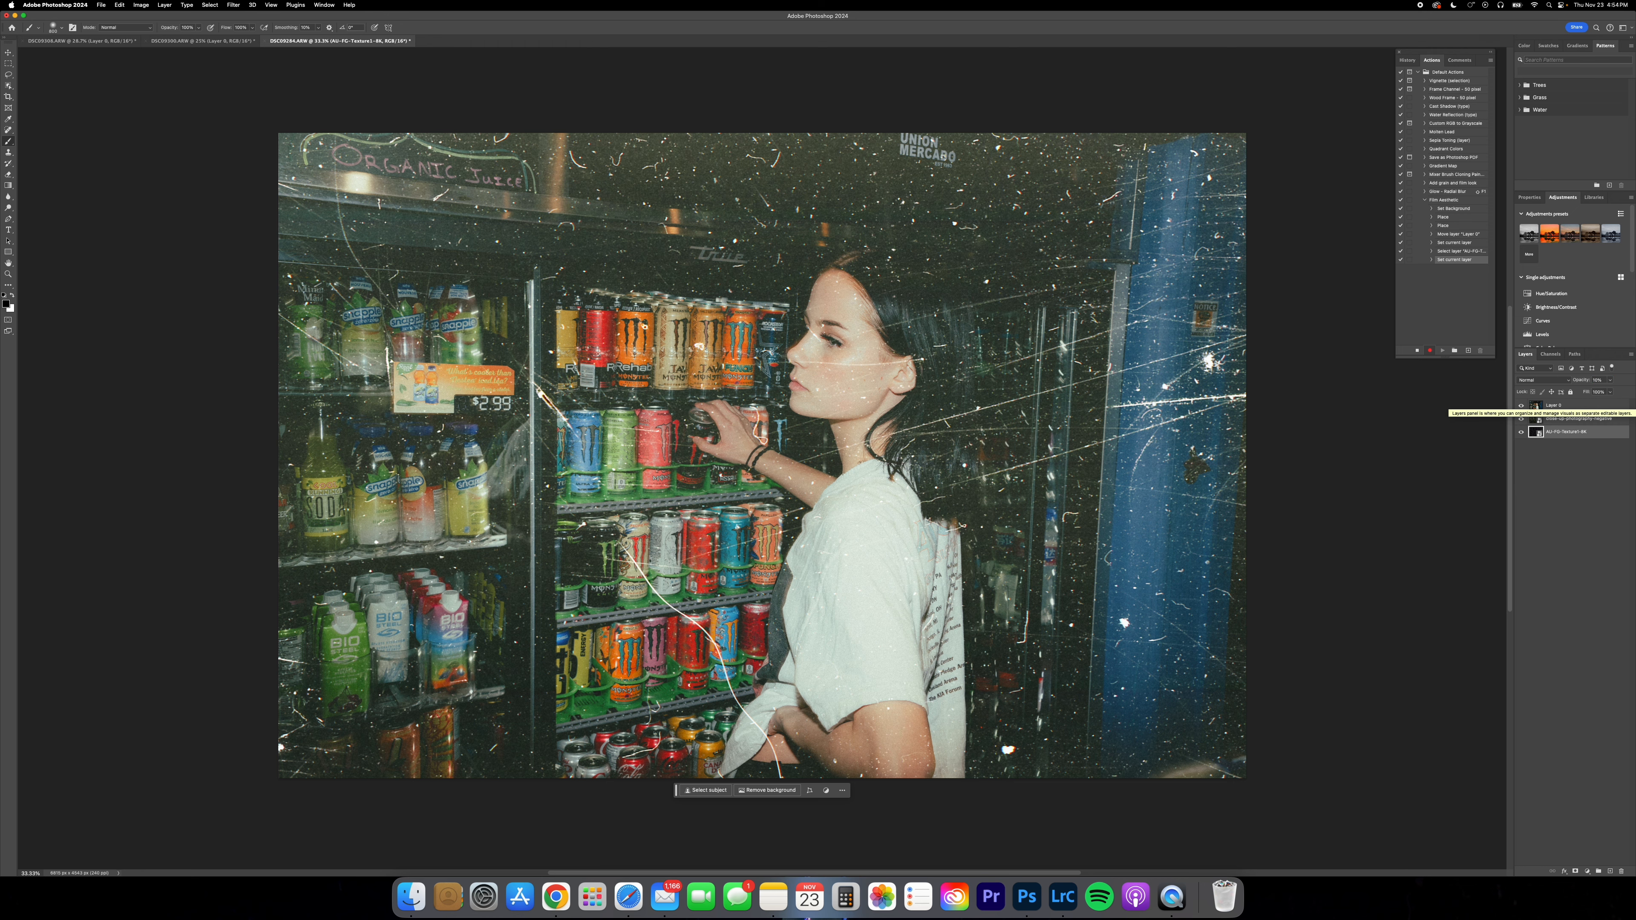
Step: Set the close-up negative texture layer's opacity to 5%, and reduce it further to 3%
left_click(1590, 420)
left_click(1598, 380)
type("5")
key("Return")
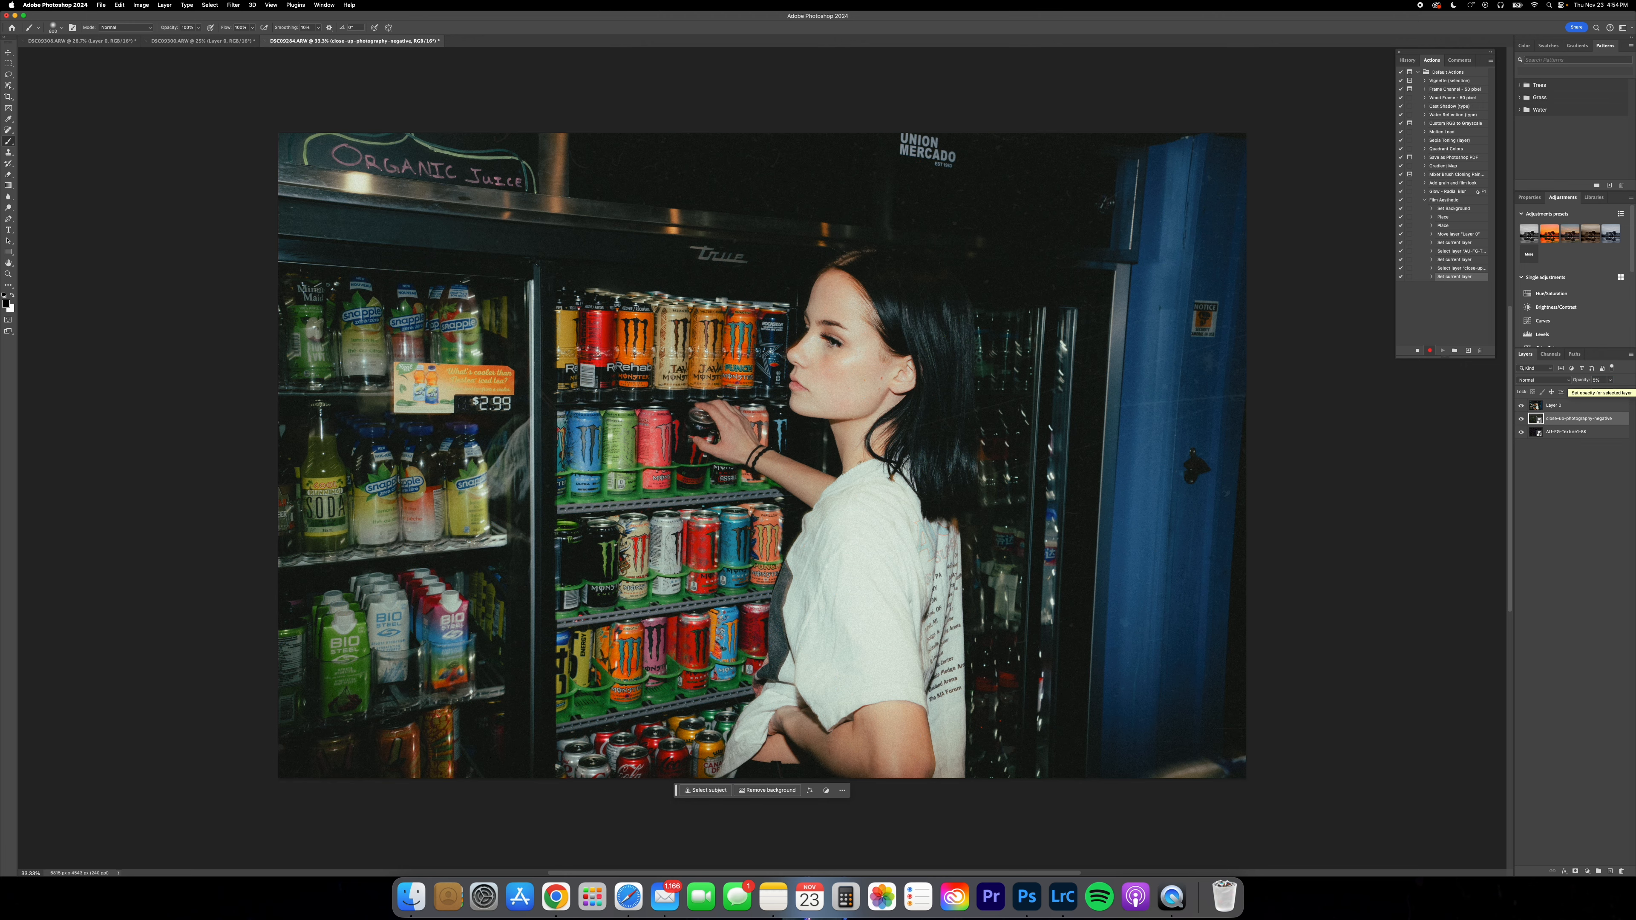
left_click(1597, 380)
type("3")
key("Return")
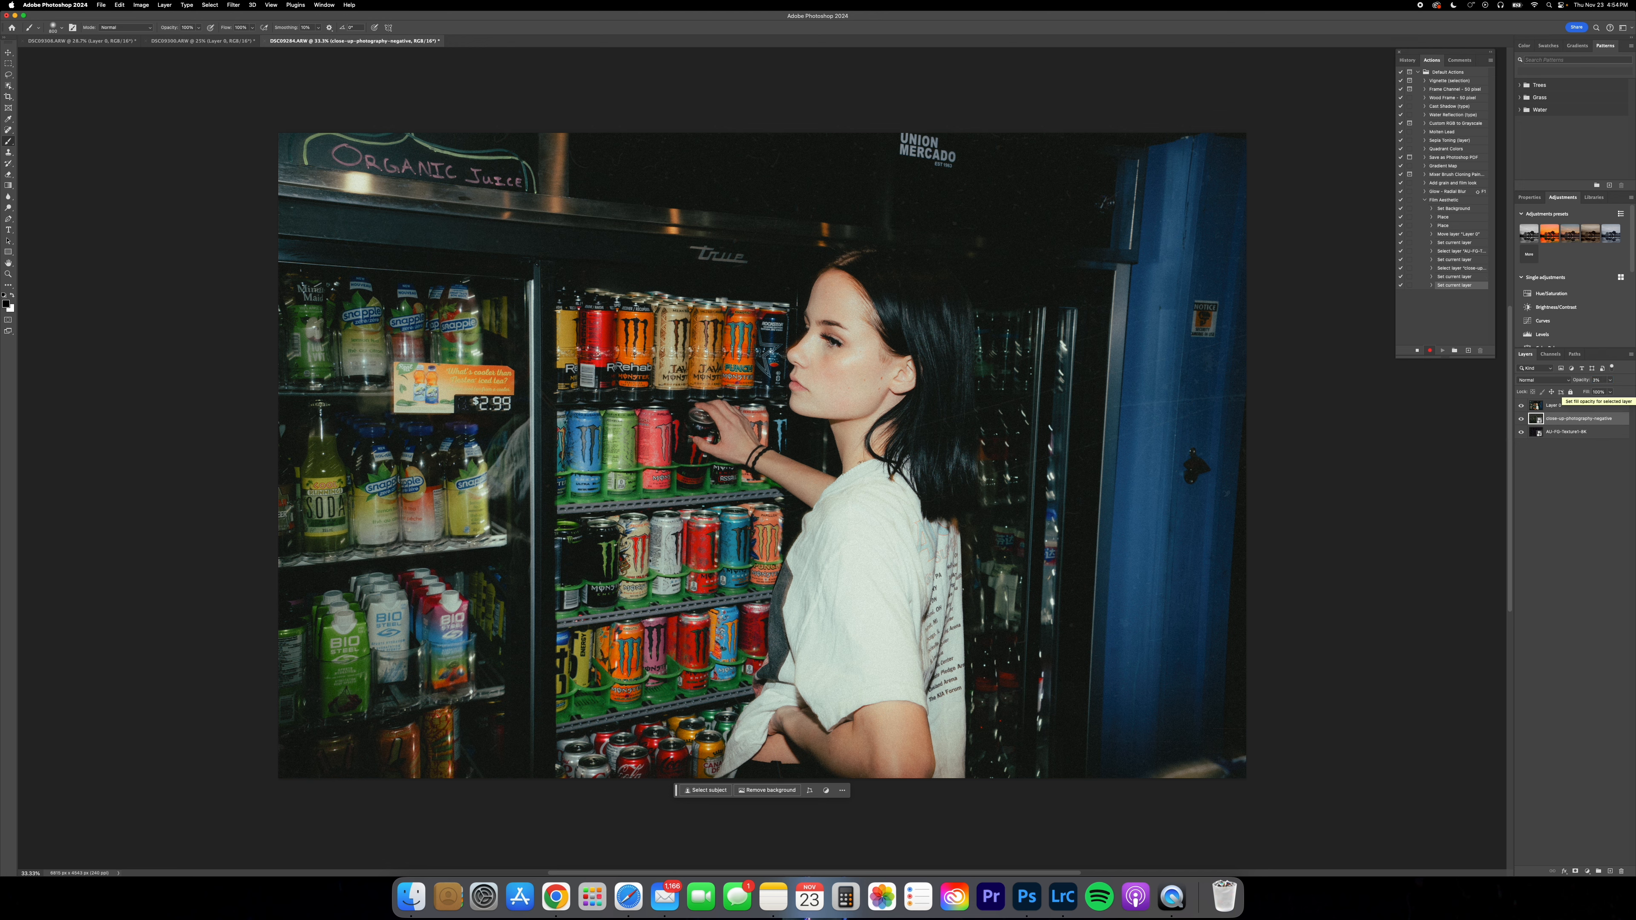
Step: Change the fridge photo layer's blend mode to Lighten
left_click(1575, 410)
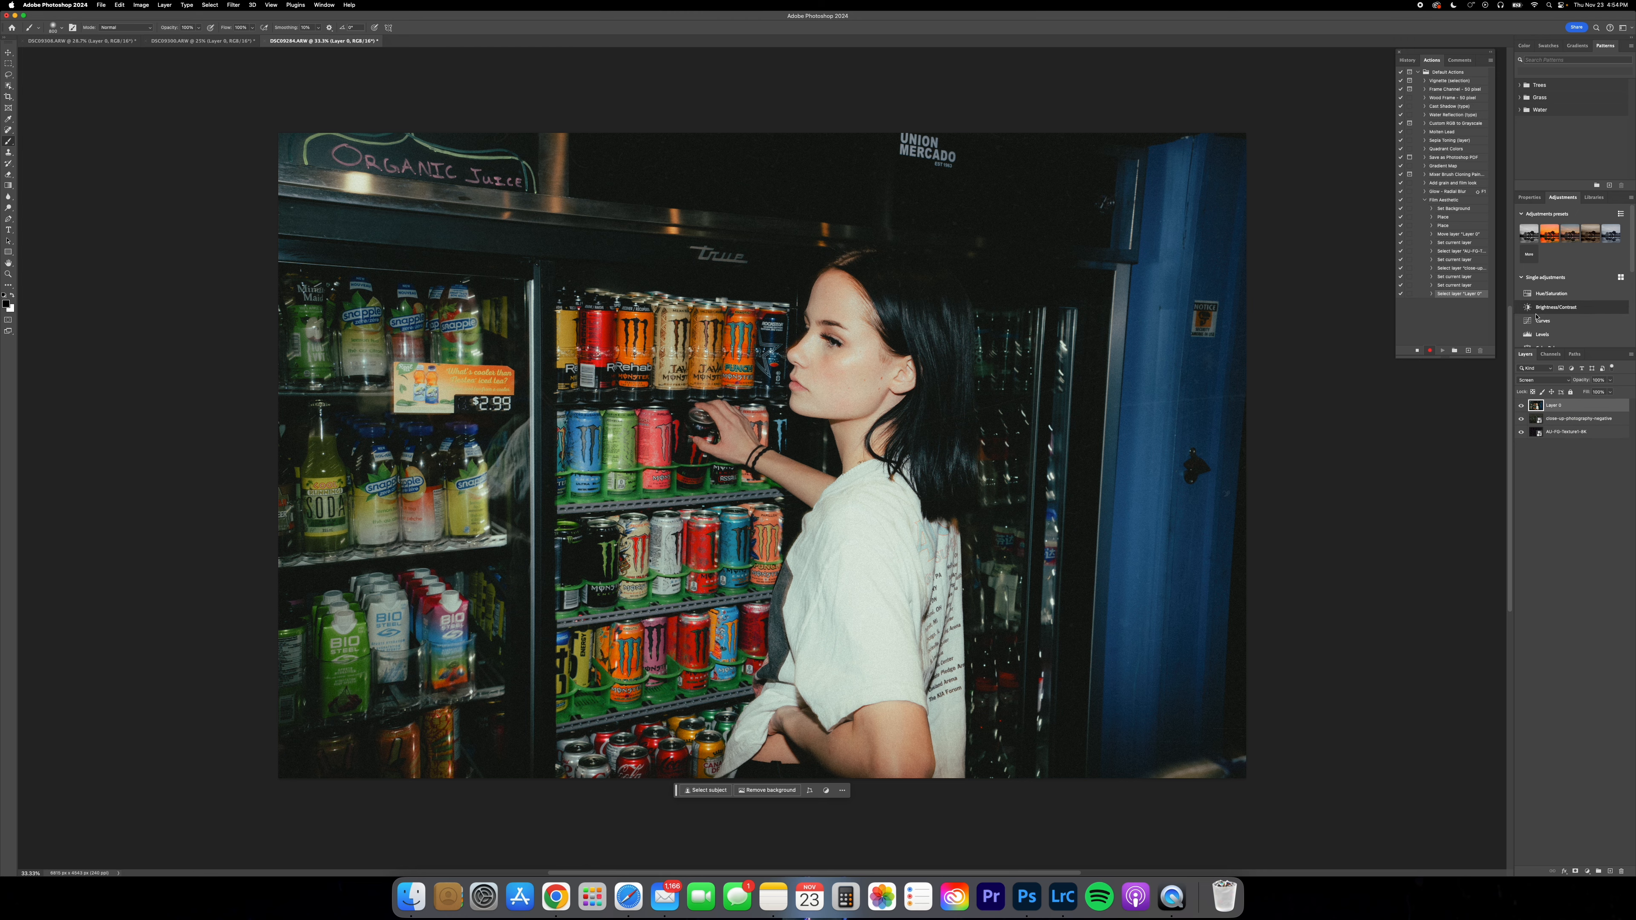
left_click(1564, 379)
left_click(1563, 371)
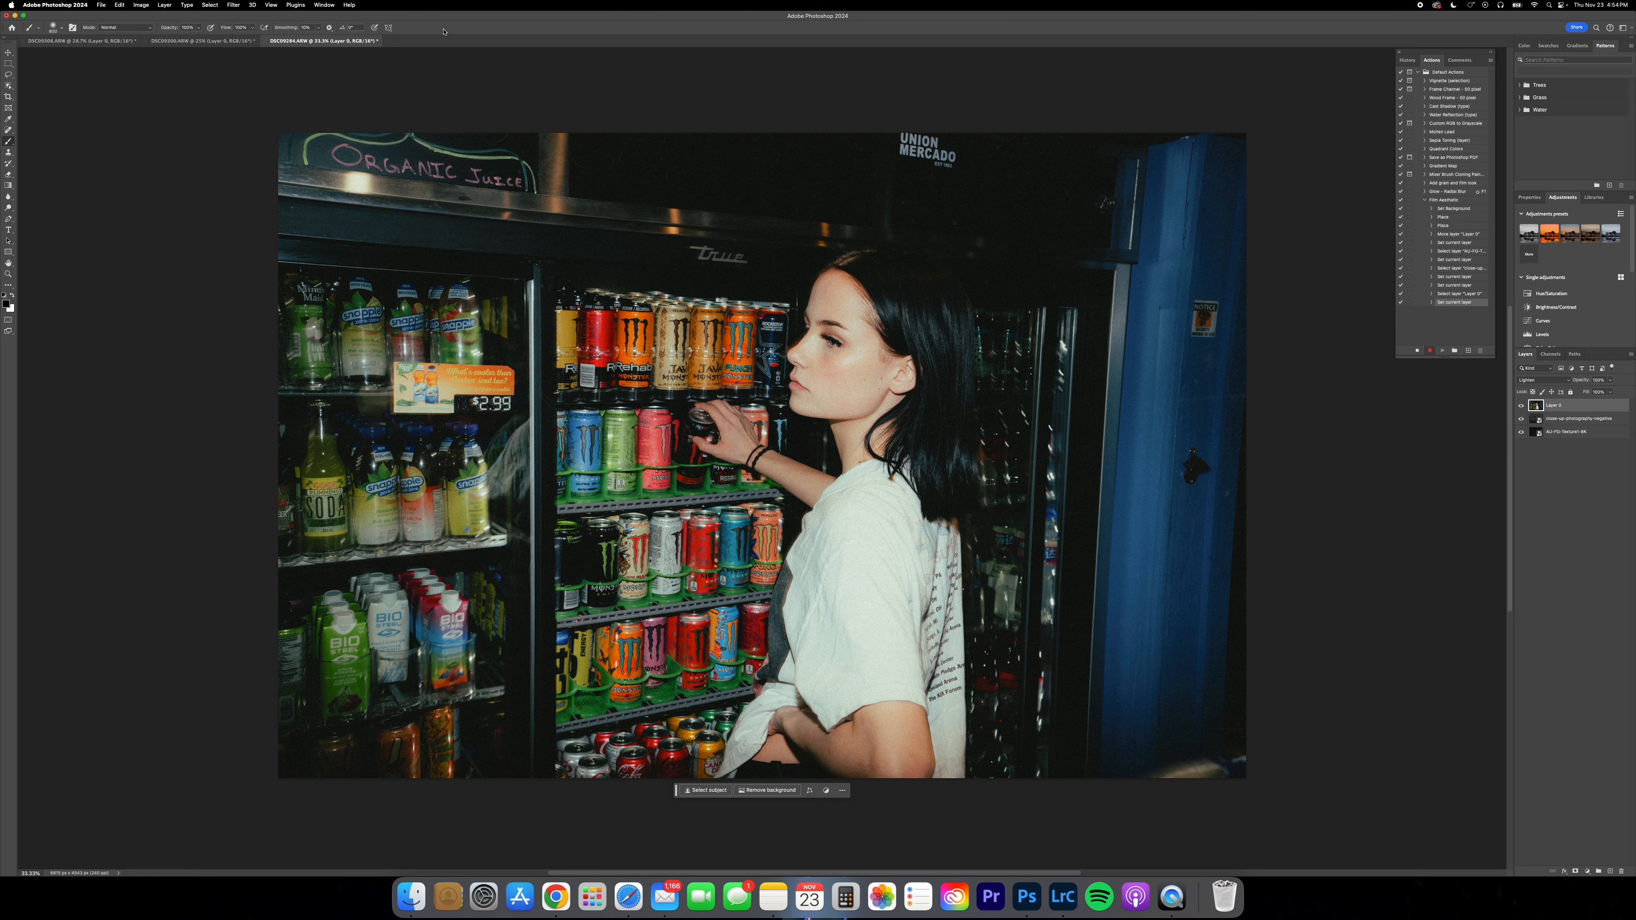
Step: Duplicate the fridge photo layer and apply a Radial Blur to the copy
key("super+j")
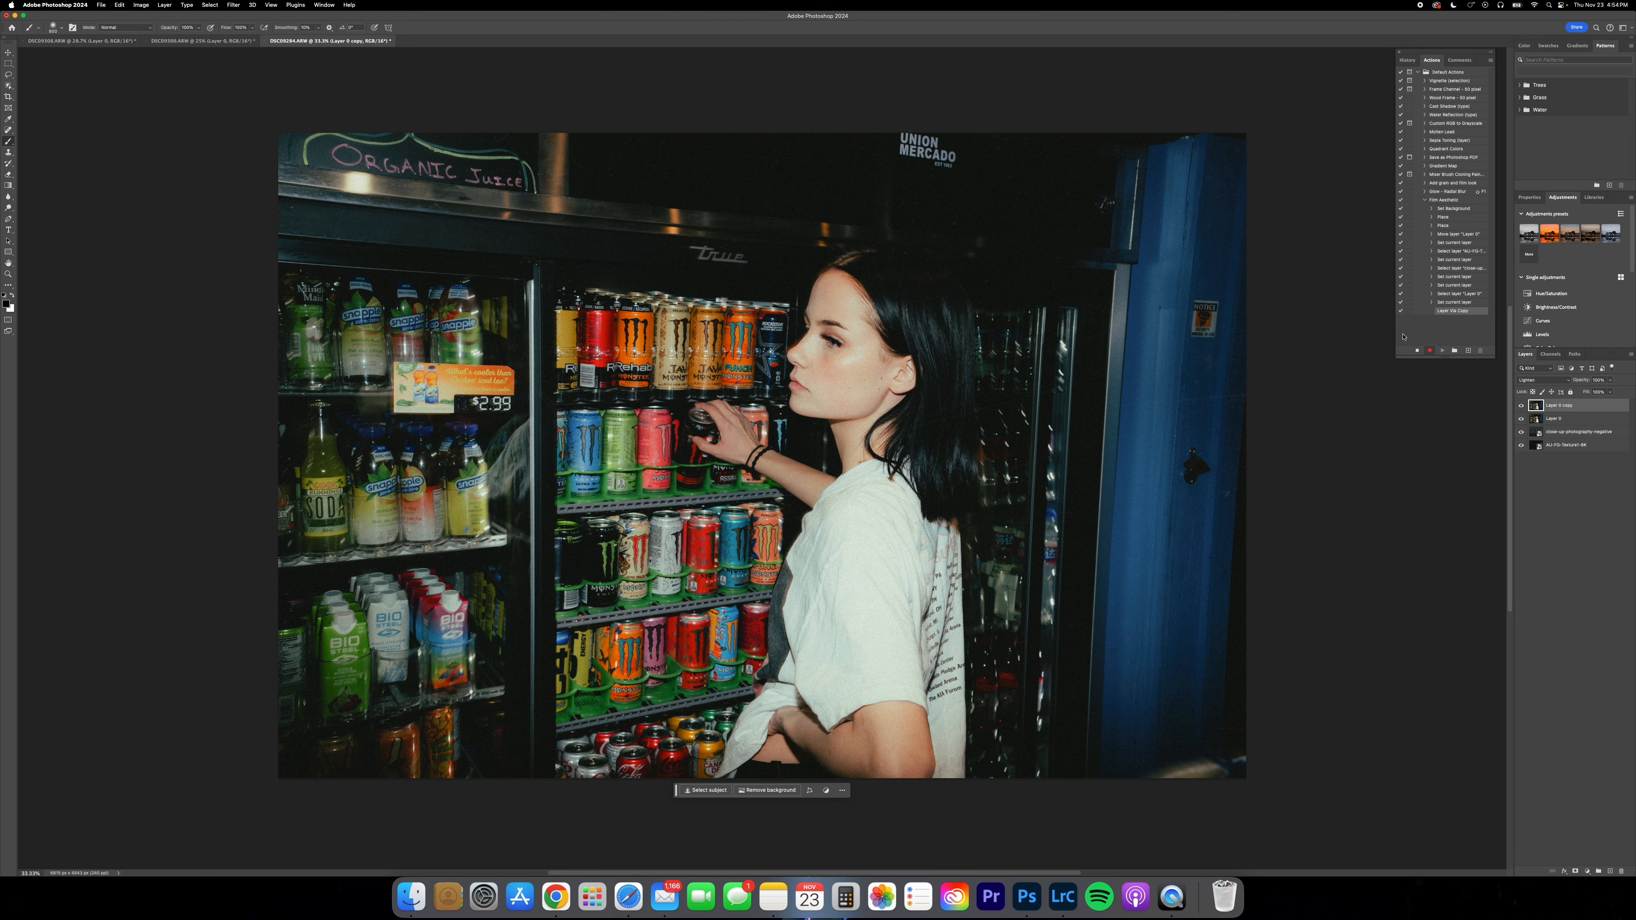
left_click(235, 4)
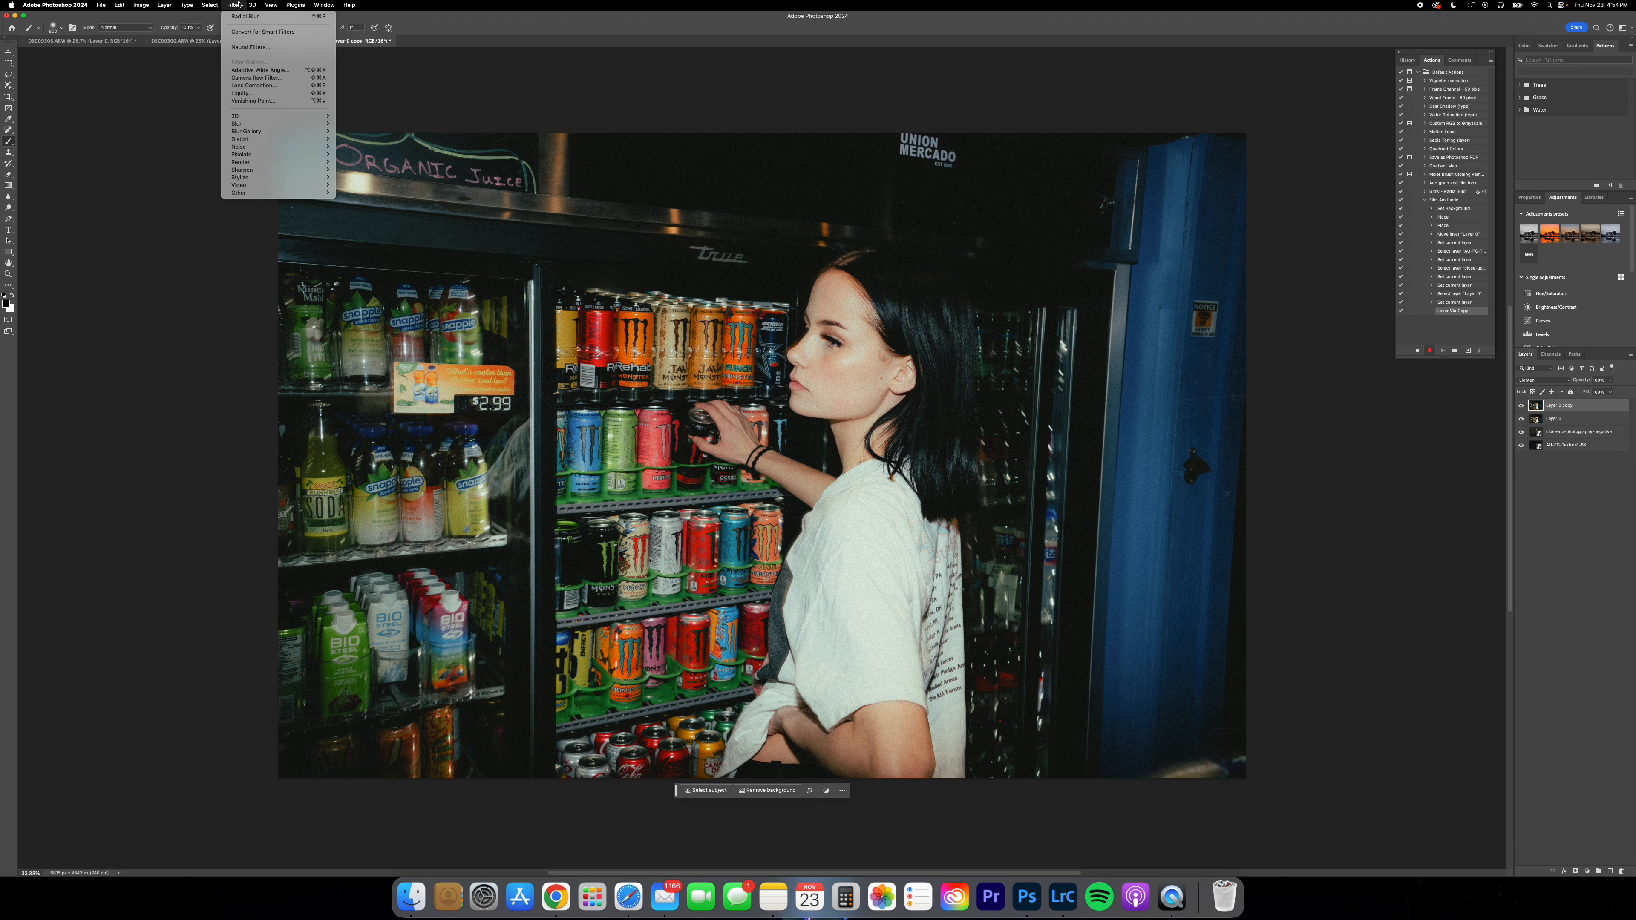
mouse_move(283, 123)
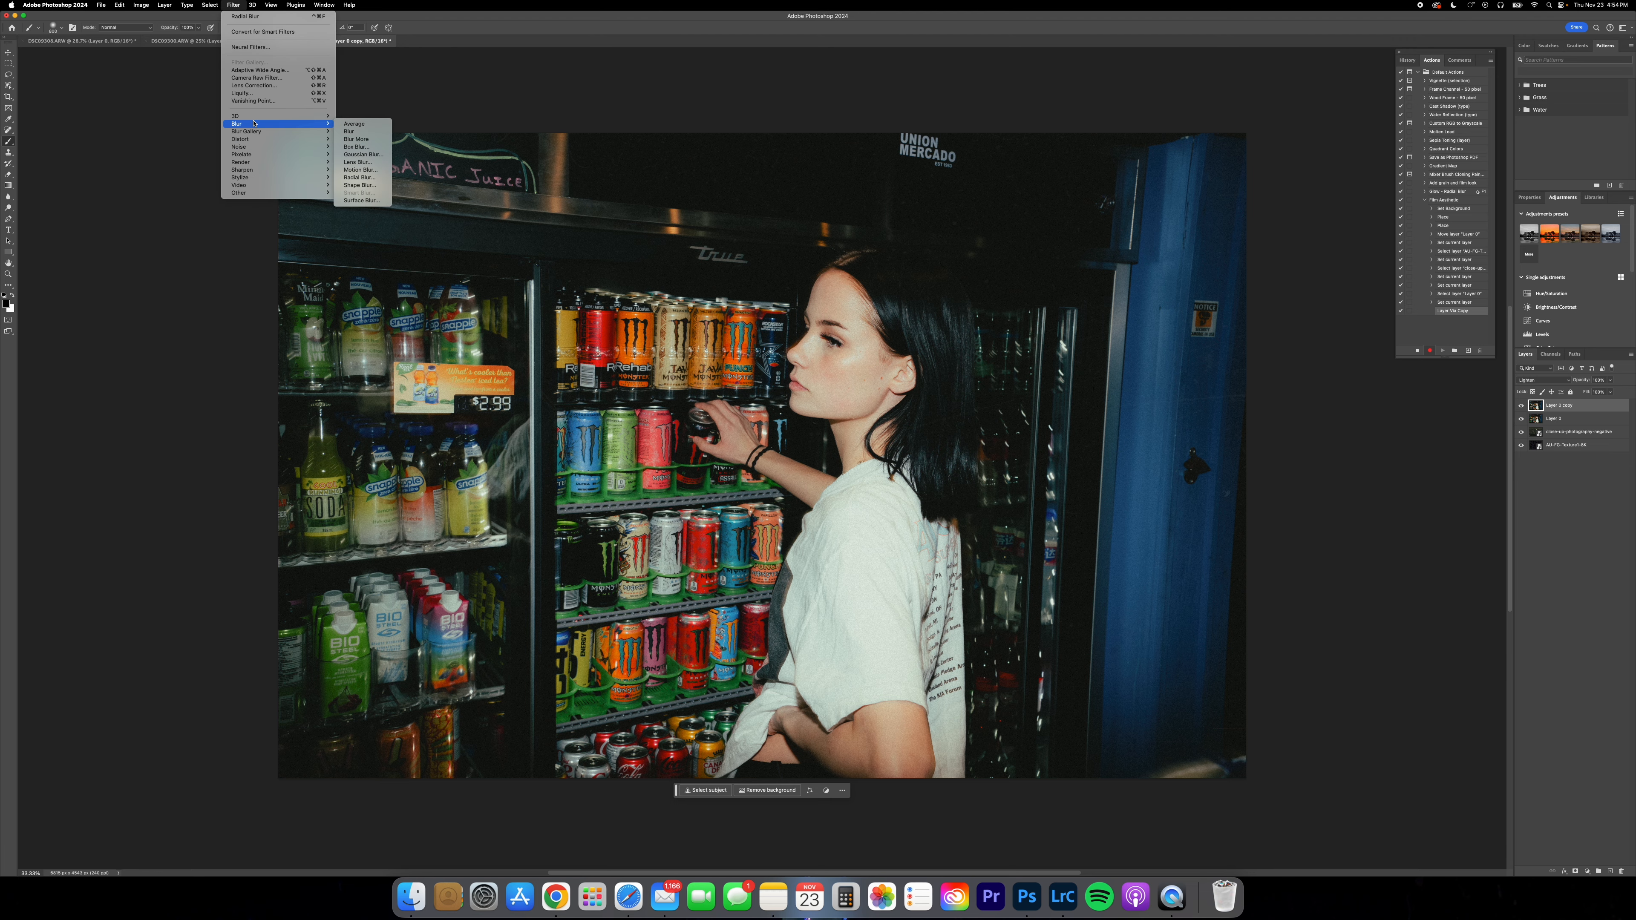
left_click(356, 178)
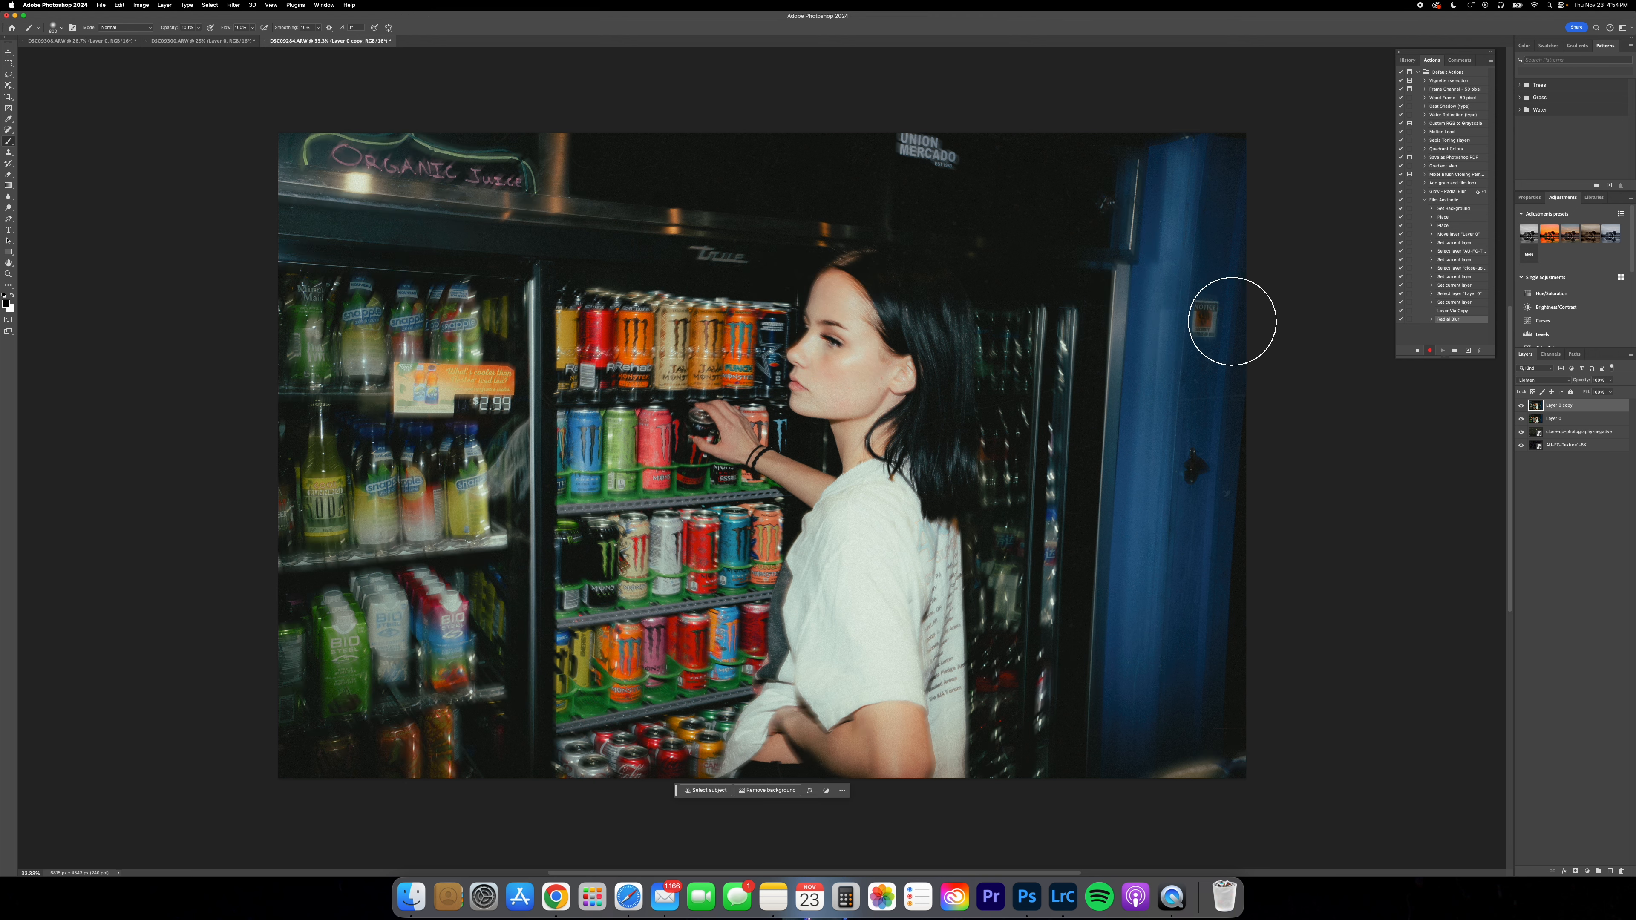
Step: Lower the opacity of the blurred layer copy and stop recording the action
left_click_drag(1575, 382, 1557, 381)
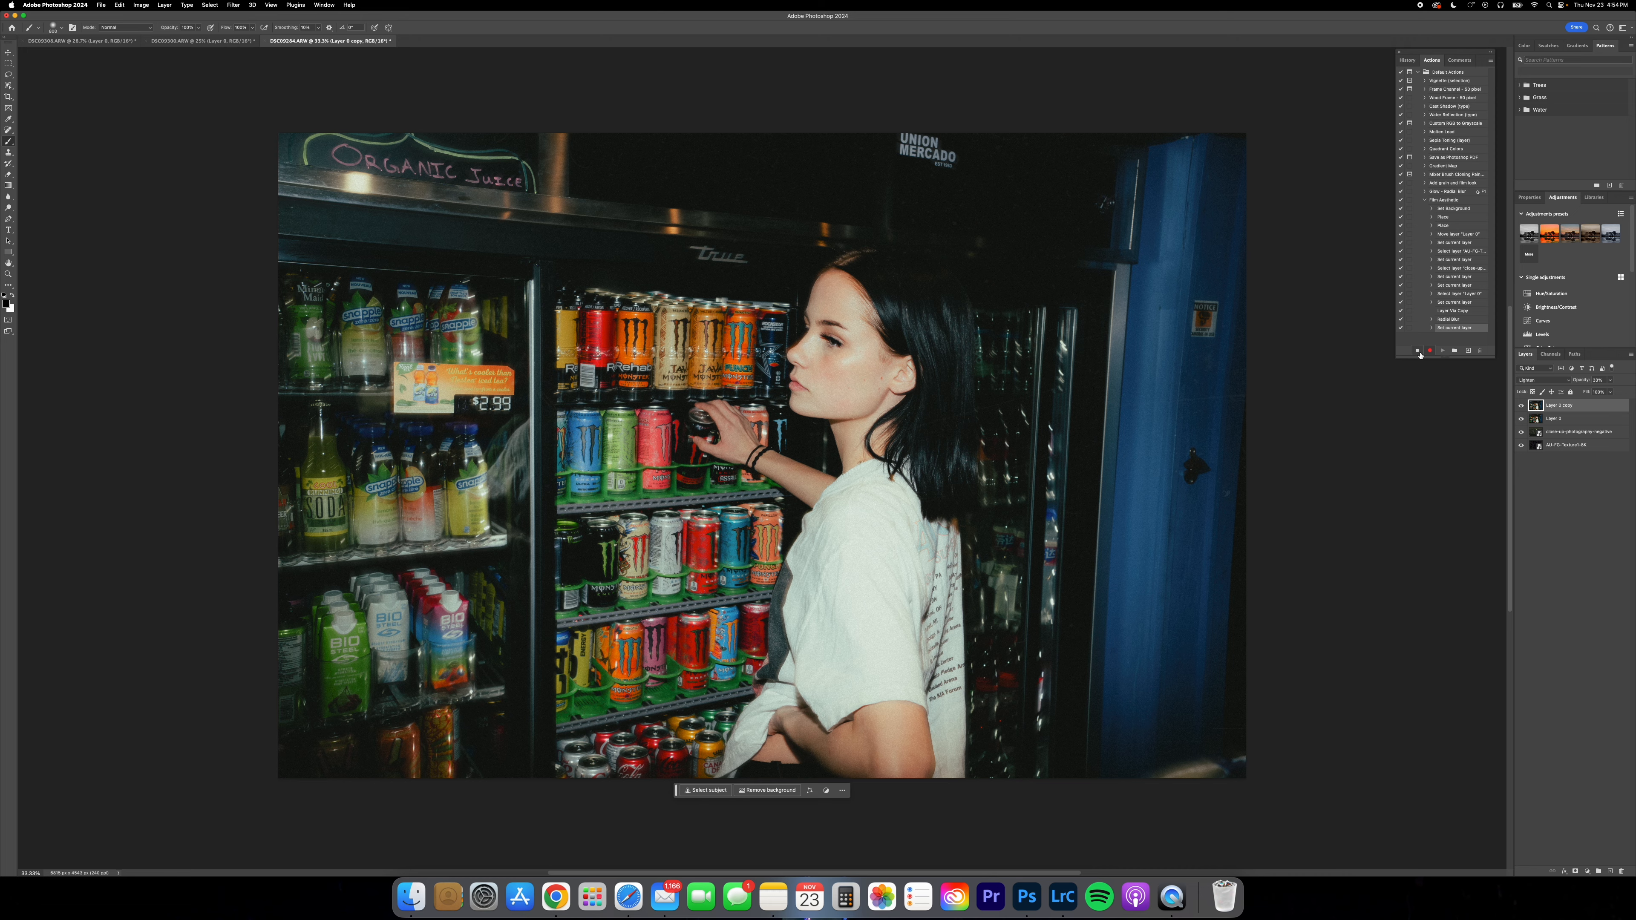
Step: Undo all the recorded edits on the fridge photo, back to the single original background layer
key("super+z")
key("super+z")
key("super+z")
key("super+z")
key("super+z")
key("super+z")
key("super+z")
key("super+z")
key("super+z")
key("super+z")
key("super+z")
key("super+z")
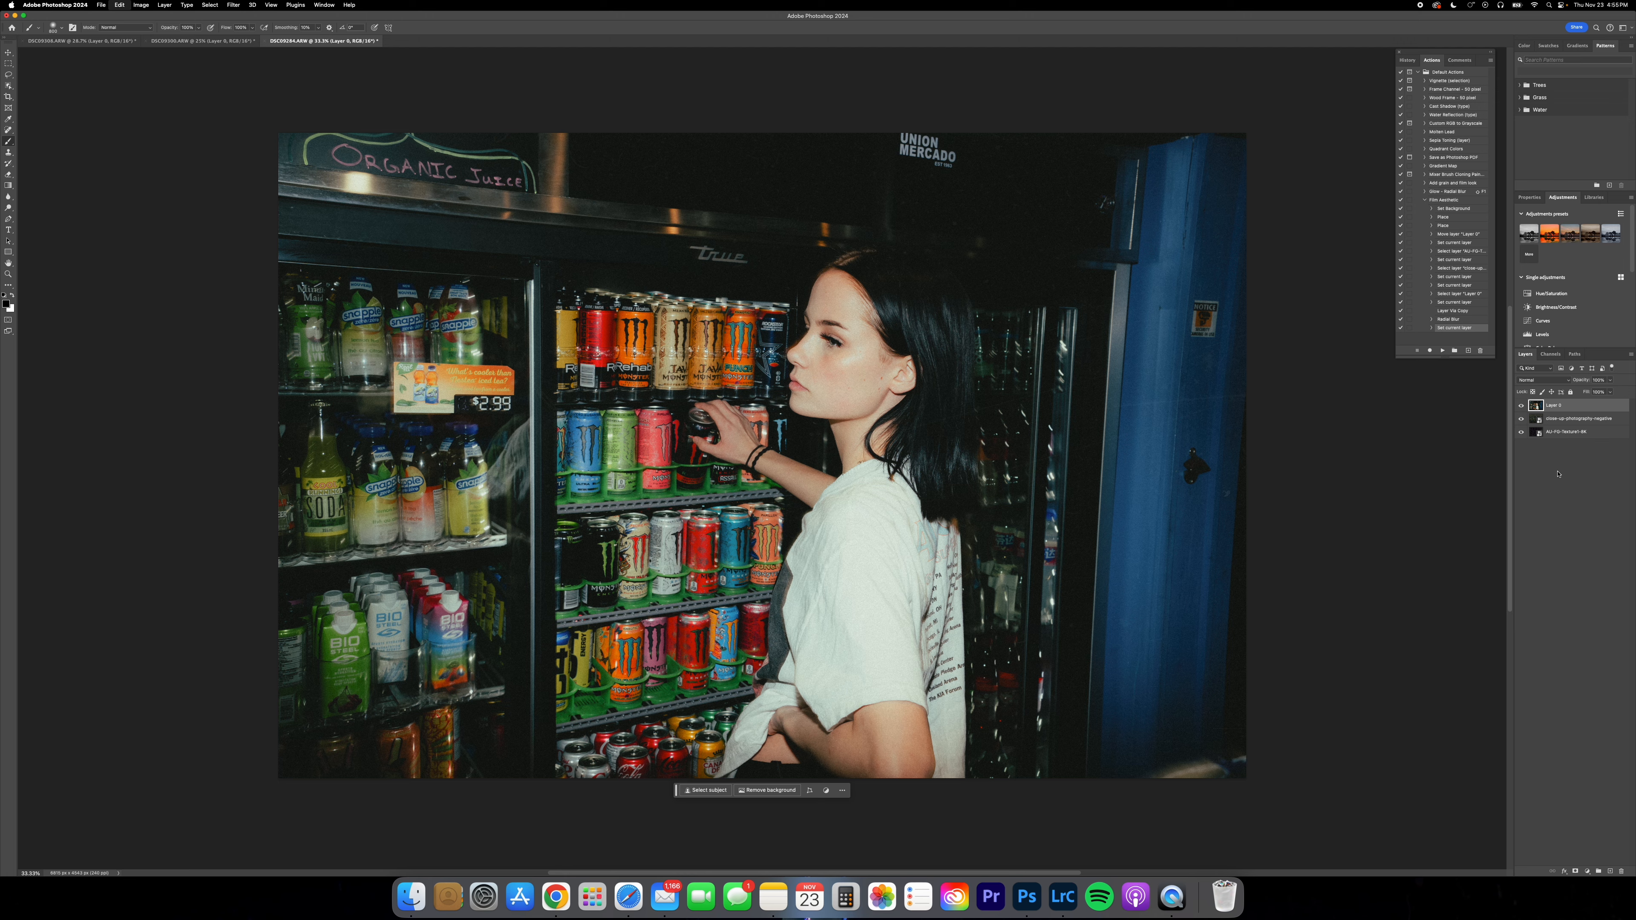
Step: Collapse the newly recorded film aesthetic action's steps and play the whole action on the fridge photo
left_click(1427, 201)
left_click(1446, 202)
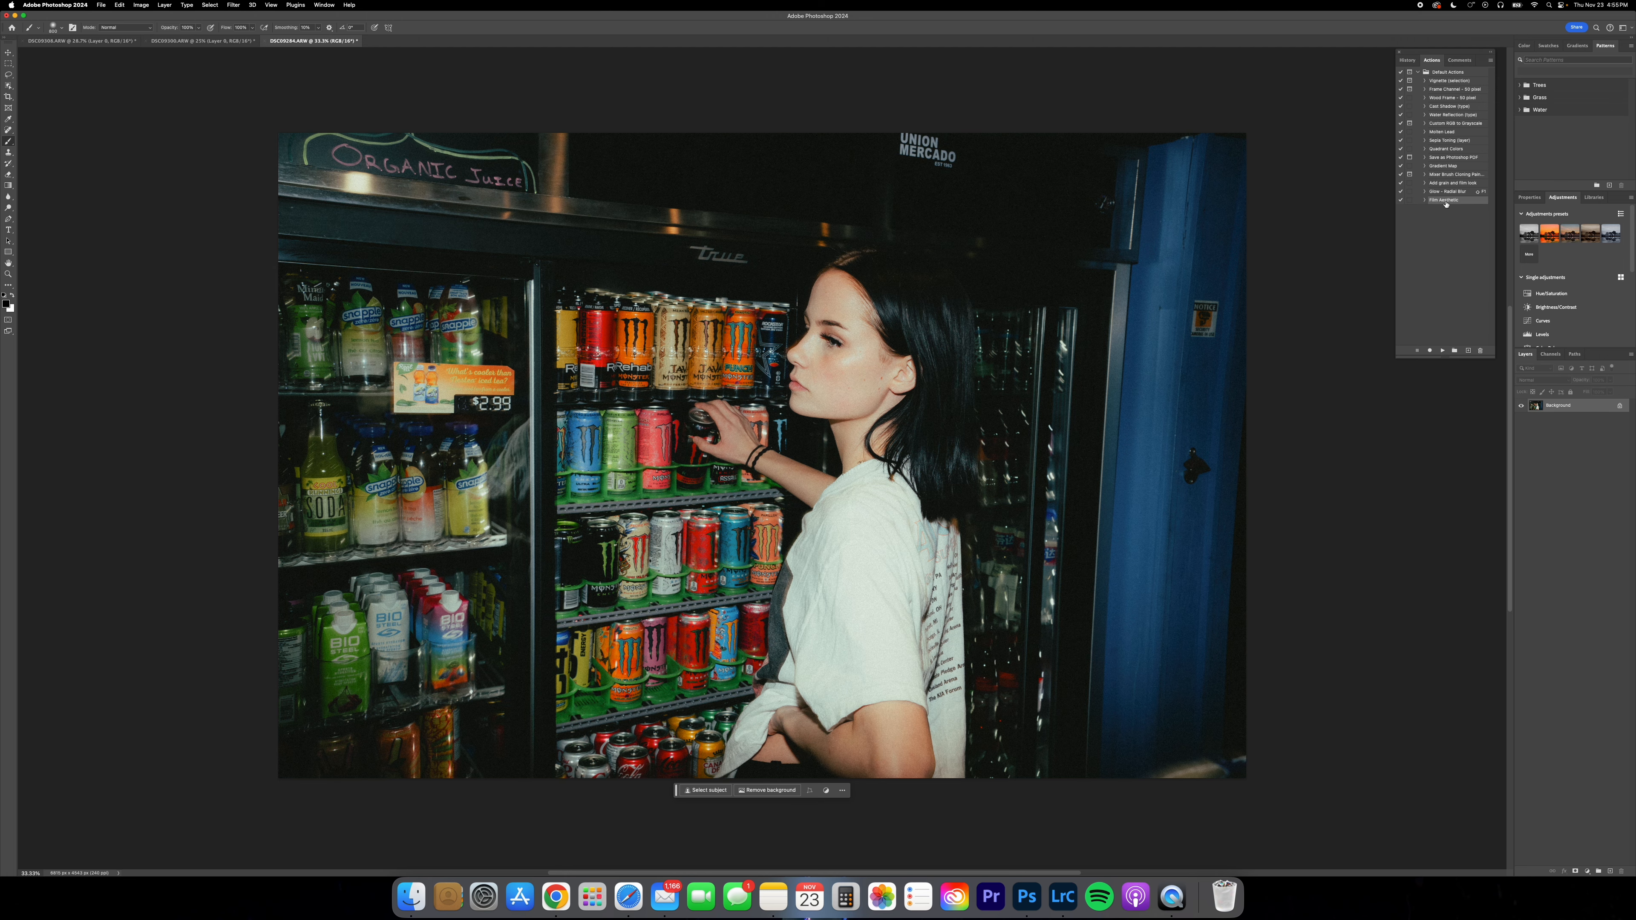
left_click(1441, 350)
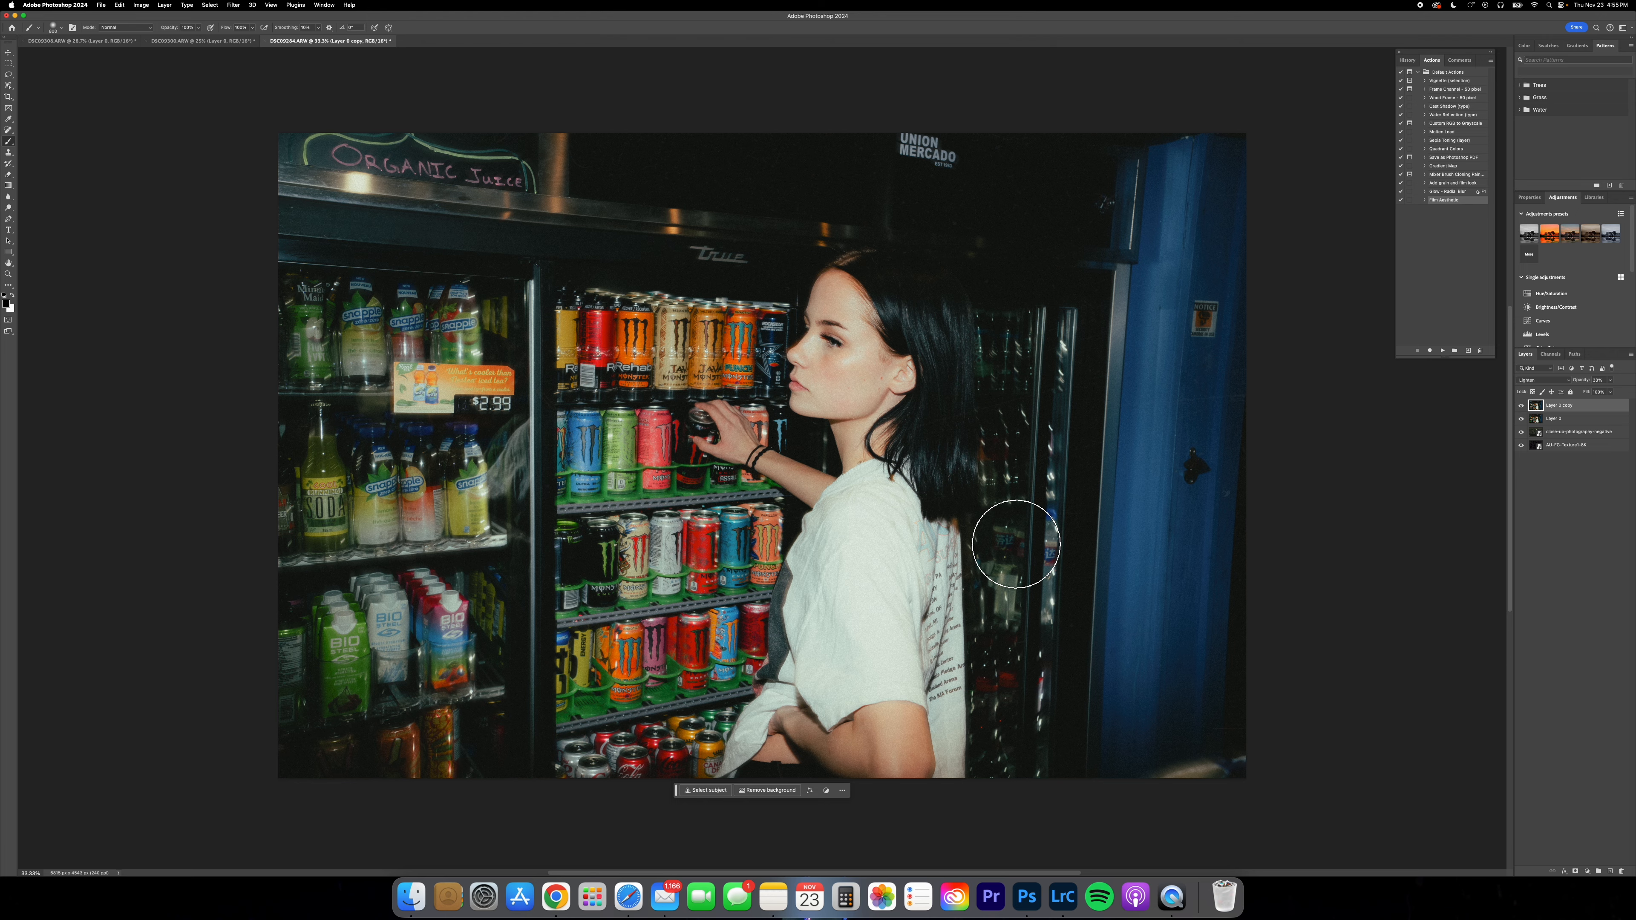
key("z")
mouse_move(1040, 514)
left_mouse_down()
mouse_move(1119, 504)
mouse_move(984, 506)
mouse_move(1022, 505)
left_mouse_up()
key("b")
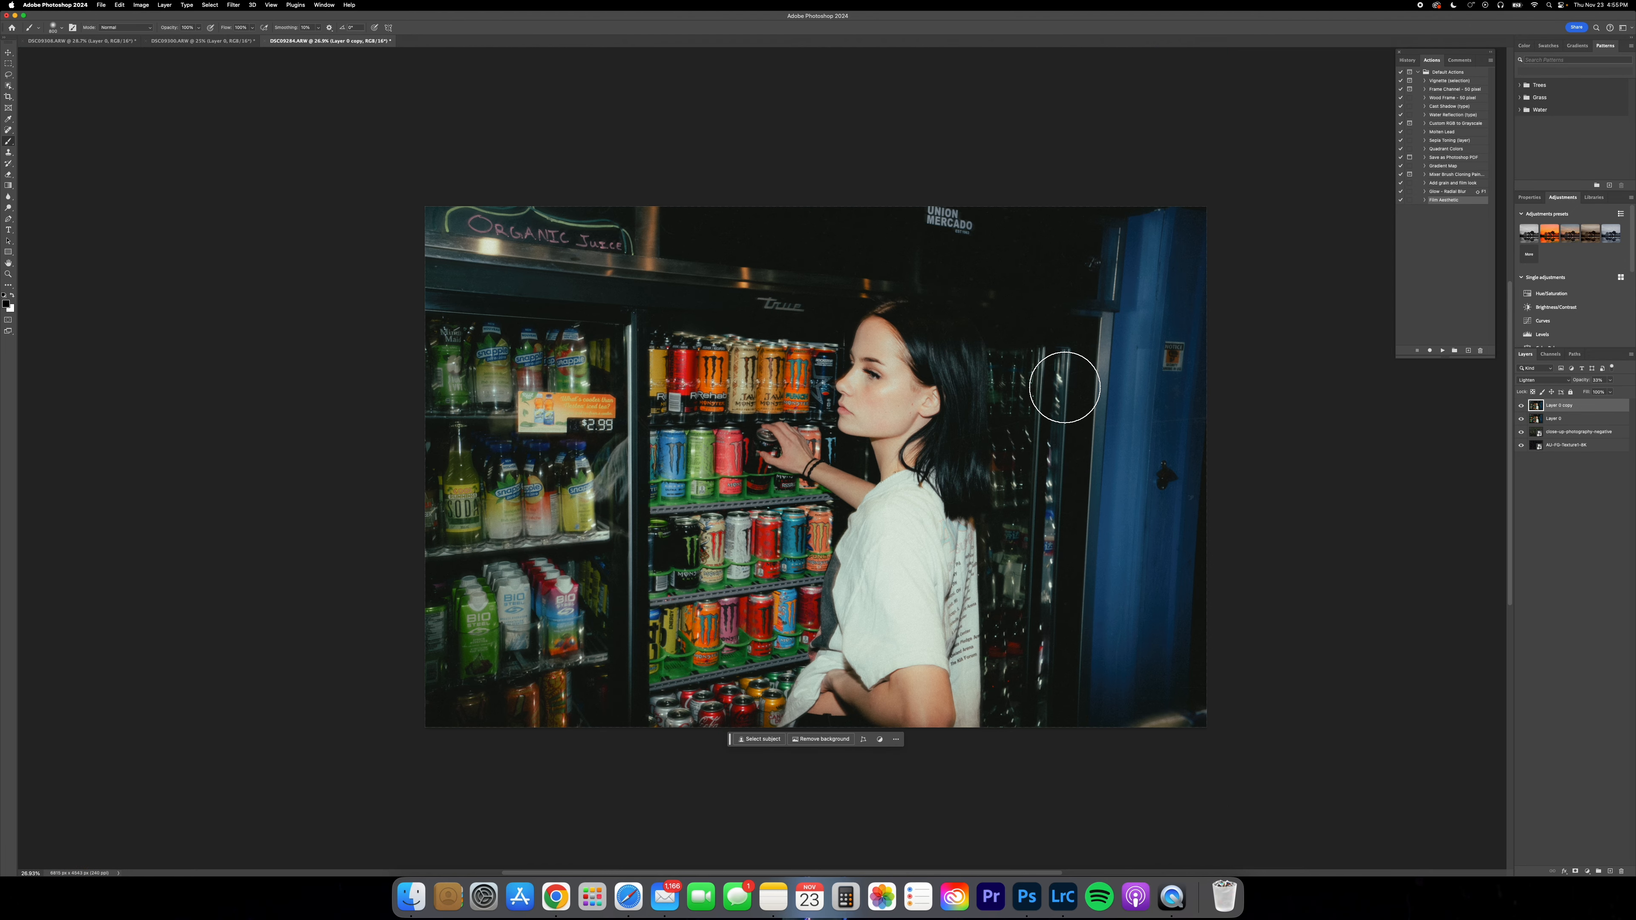